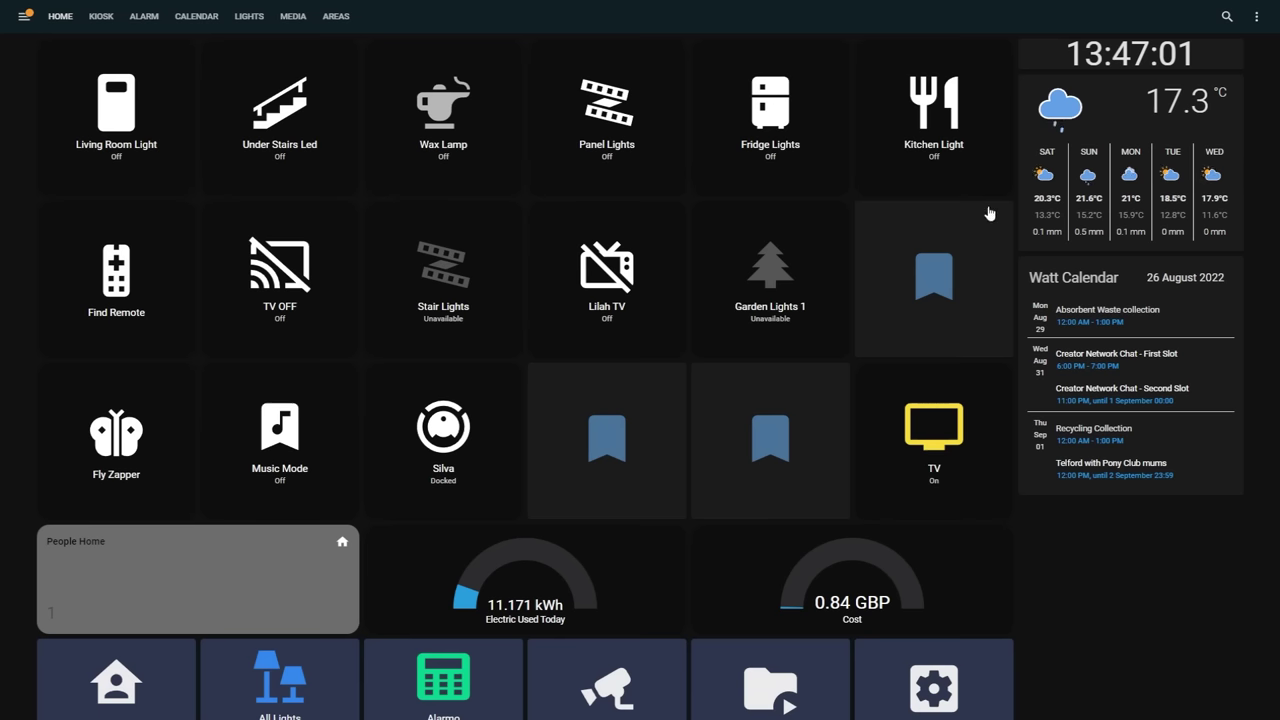
- Turn on the Kitchen Light and toggle the Wax Lamp from the Home Assistant home dashboard
click(975, 170)
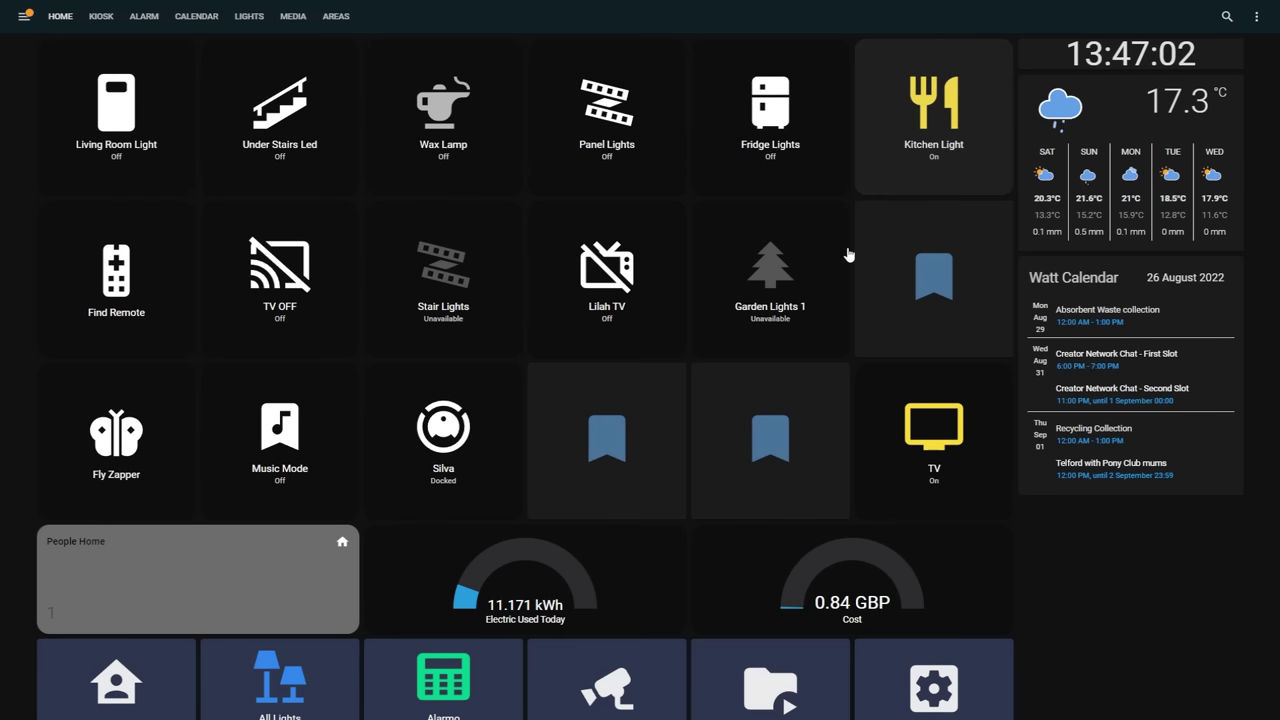
click(483, 172)
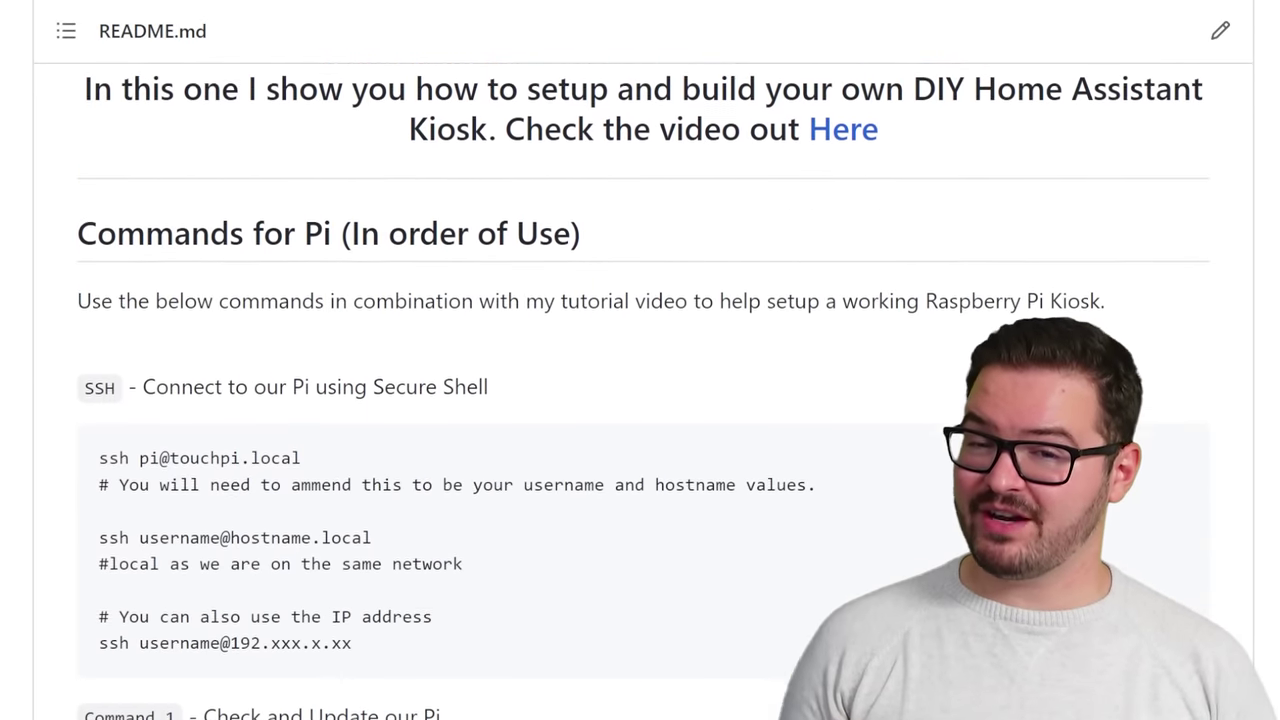
- Examine the README's Raspberry Pi kiosk commands, from the SSH connection through starting the X server on boot
scroll(640, 380, down, 9)
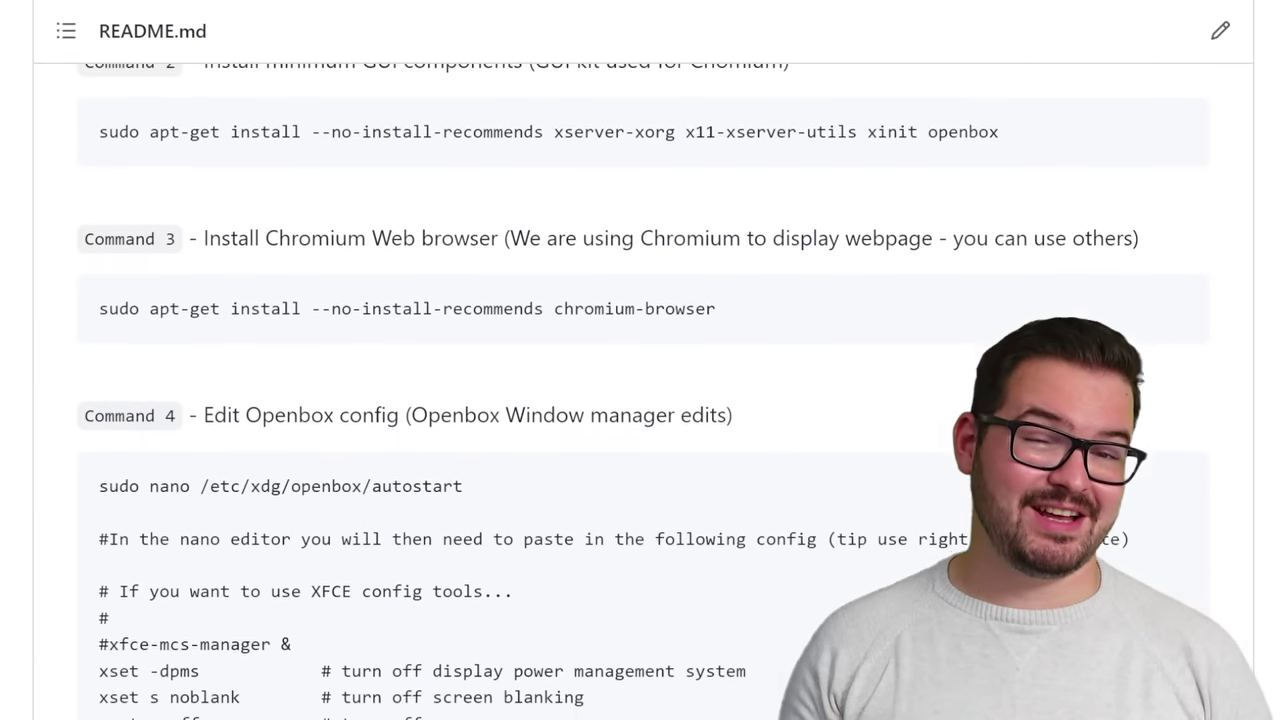
scroll(640, 380, down, 9)
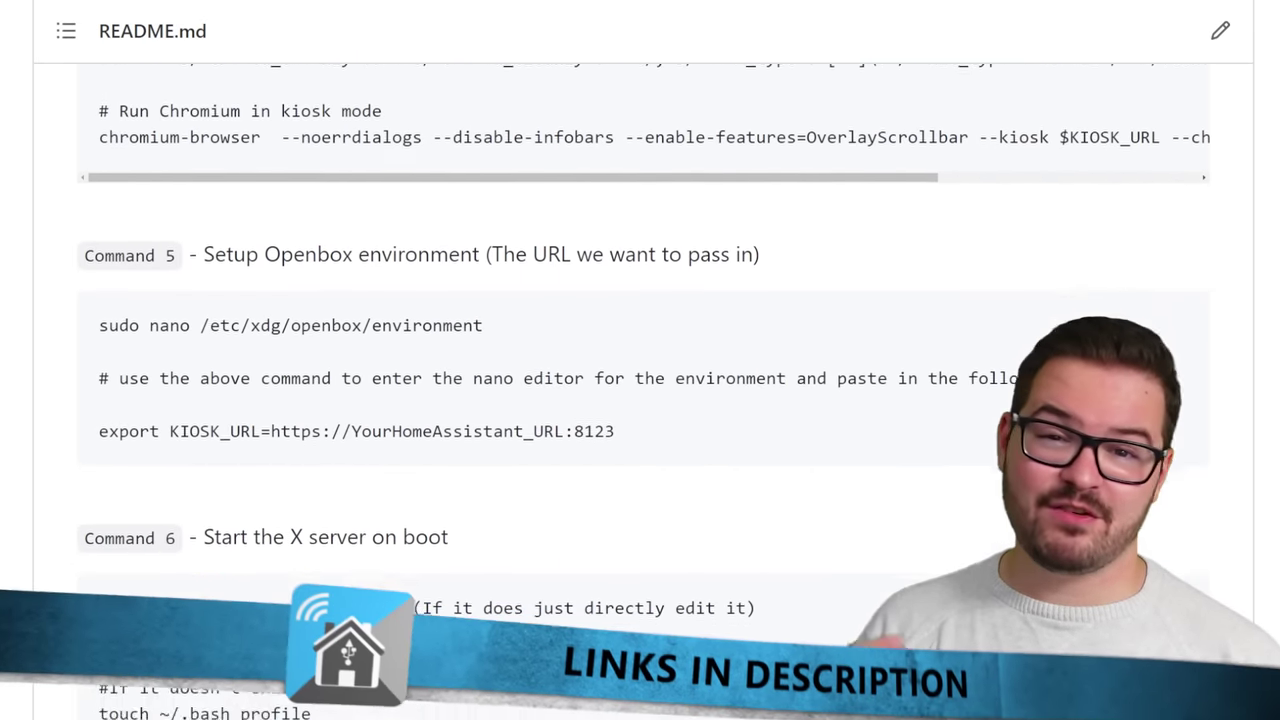
scroll(640, 380, down, 4)
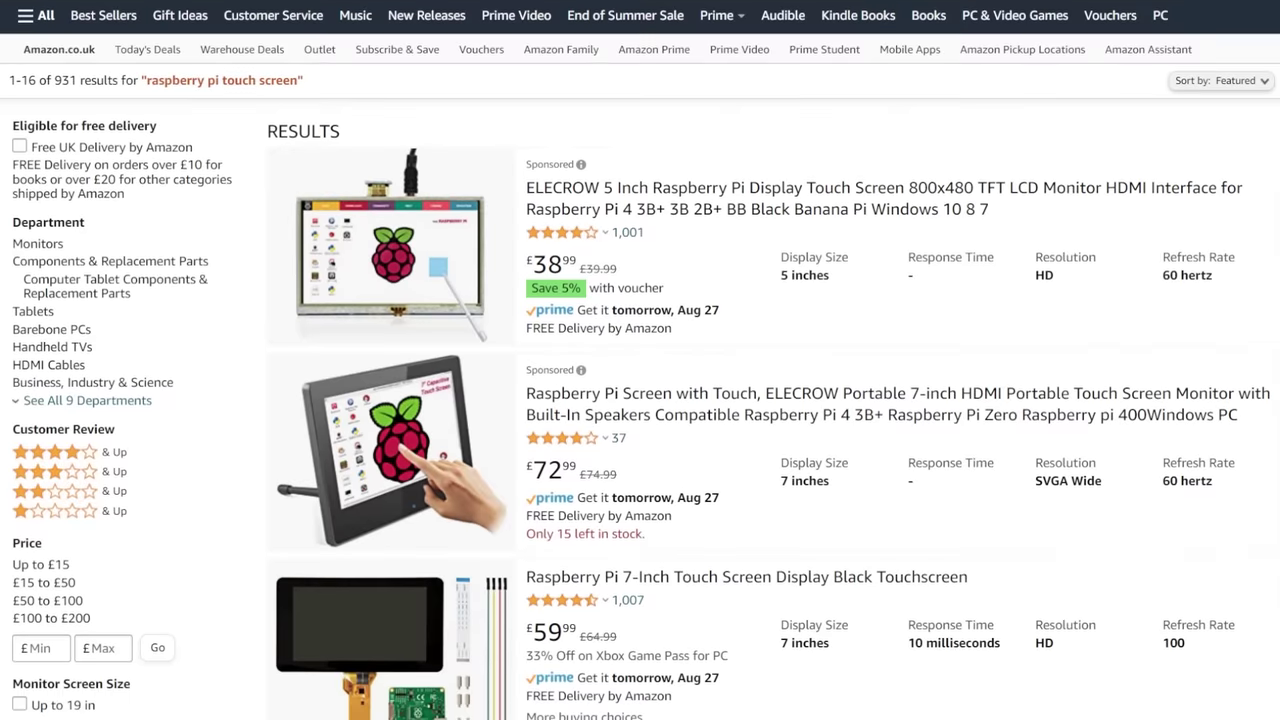
- Browse the Amazon results for "raspberry pi touch screen" and request a stock notification for the 4GB Raspberry Pi 4 Model B at The Pi Hut
scroll(640, 400, down, 4)
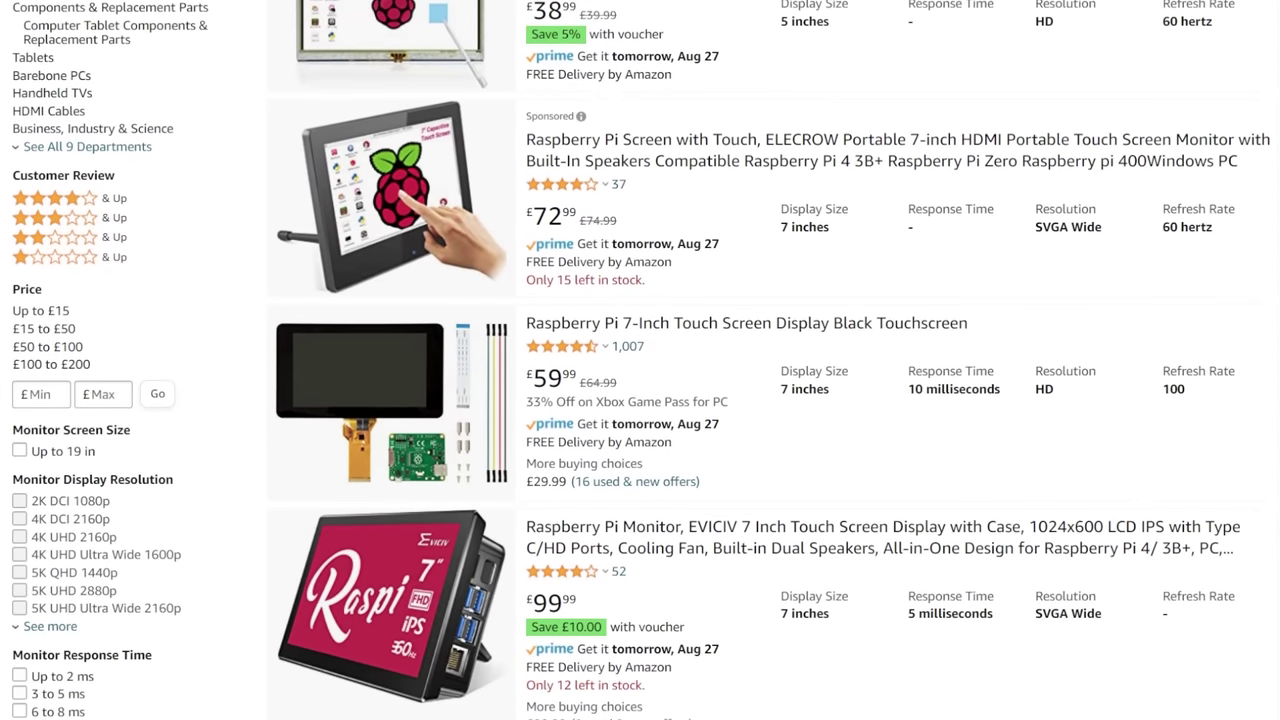
scroll(640, 400, down, 3)
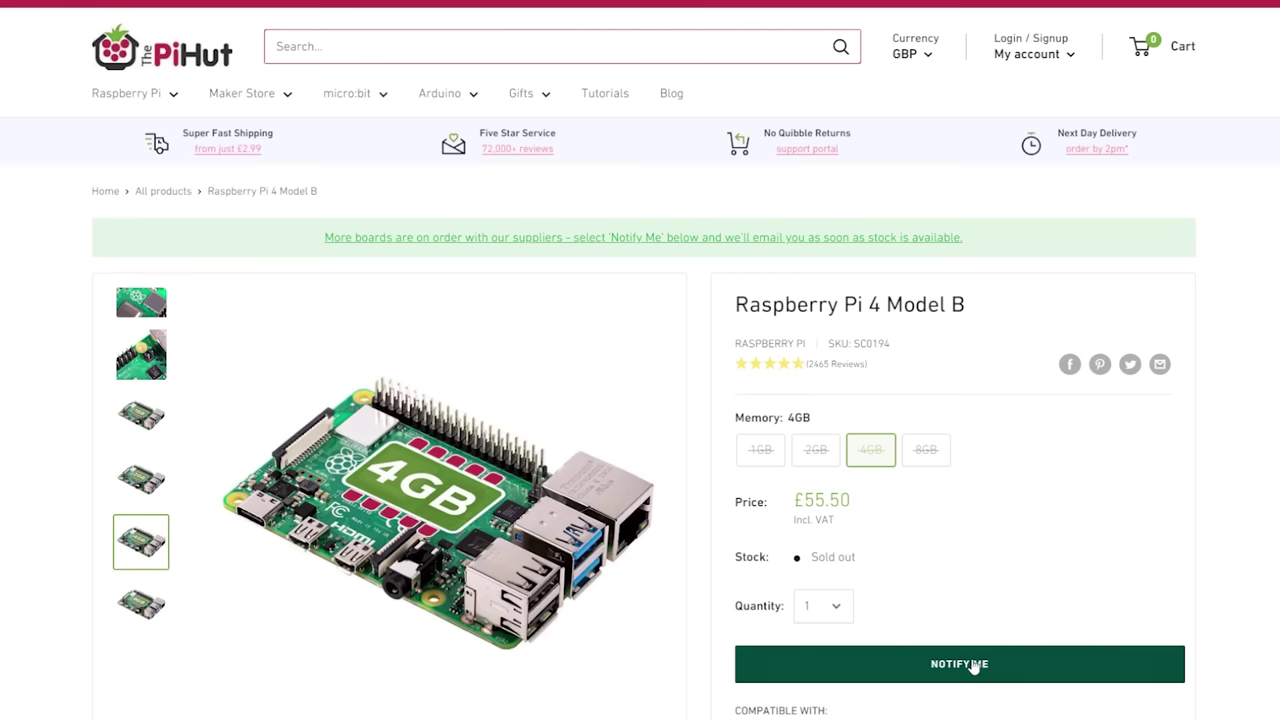
click(970, 668)
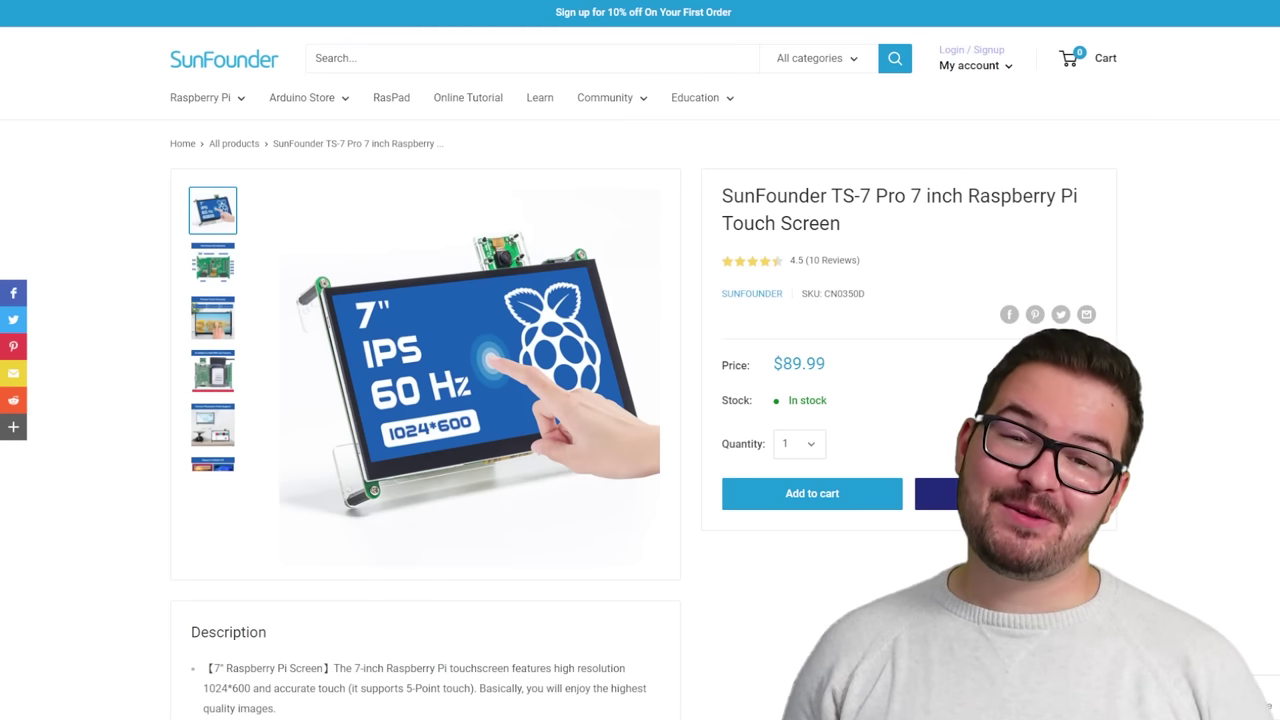
- Examine the SunFounder store page for the TS-7 Pro 7 inch Raspberry Pi Touch Screen, including its description and suggested uses
scroll(640, 400, down, 4)
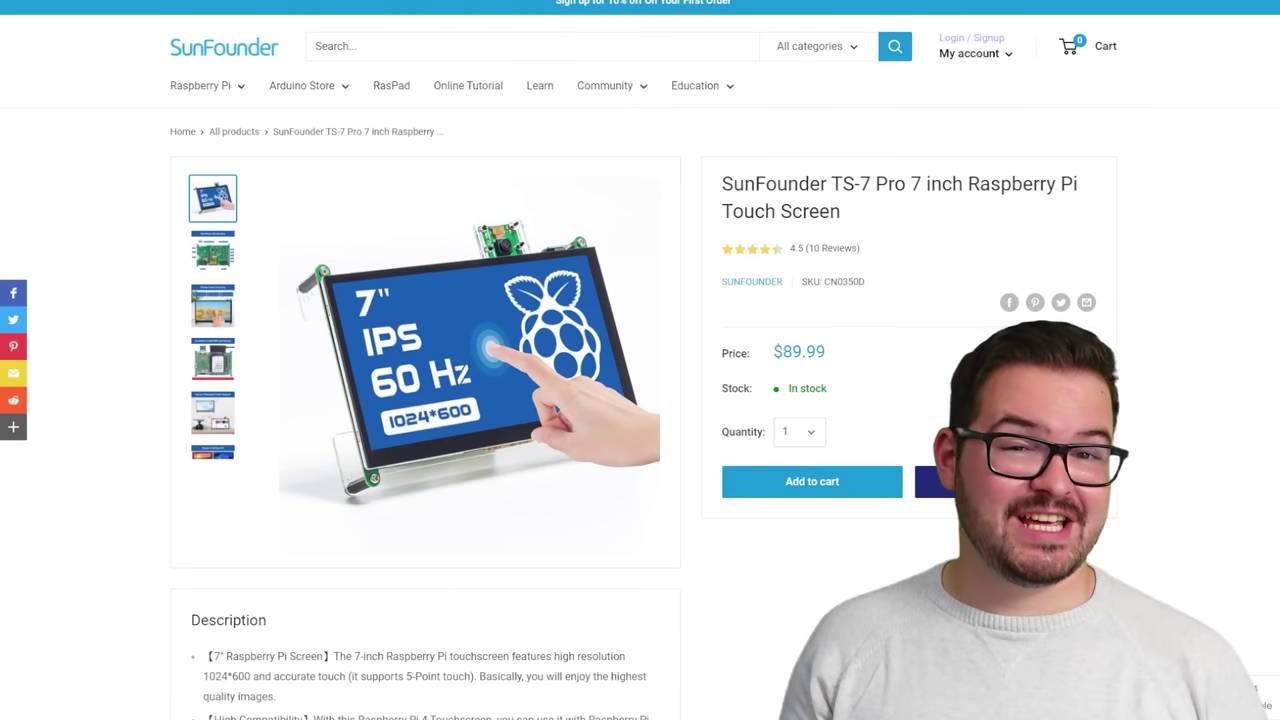
scroll(640, 400, down, 8)
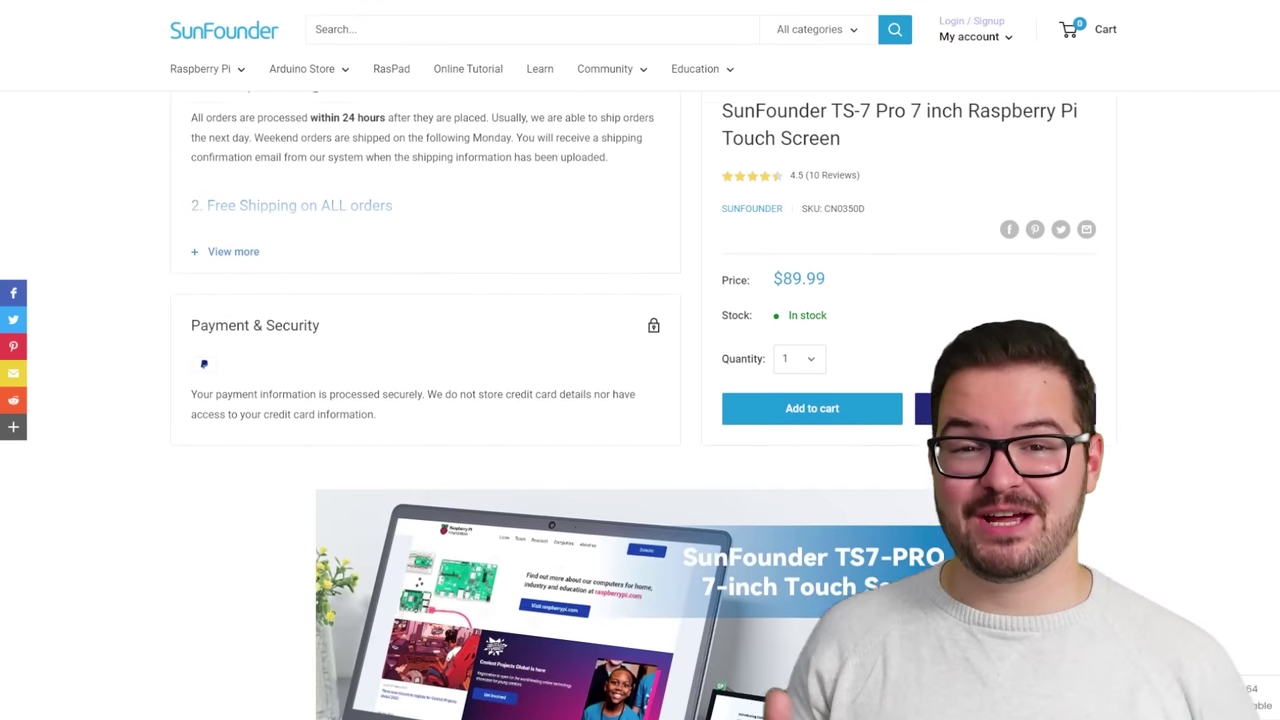
scroll(640, 400, down, 6)
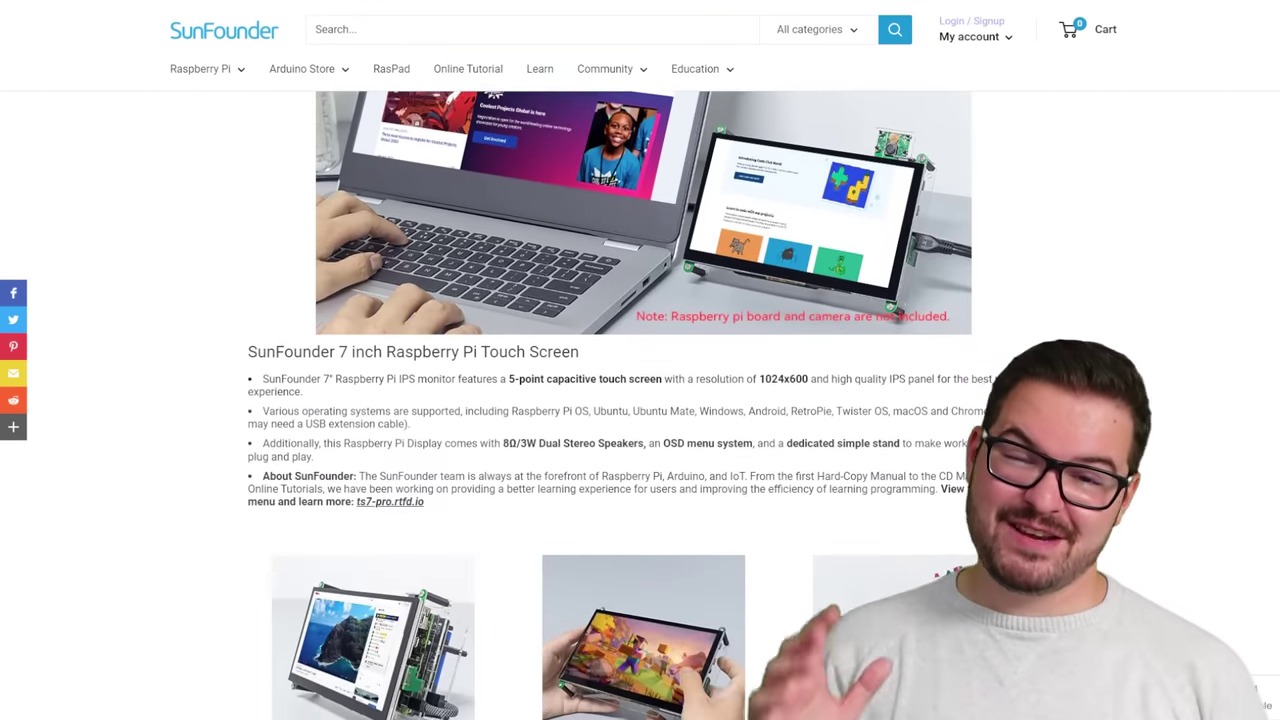
scroll(640, 400, down, 5)
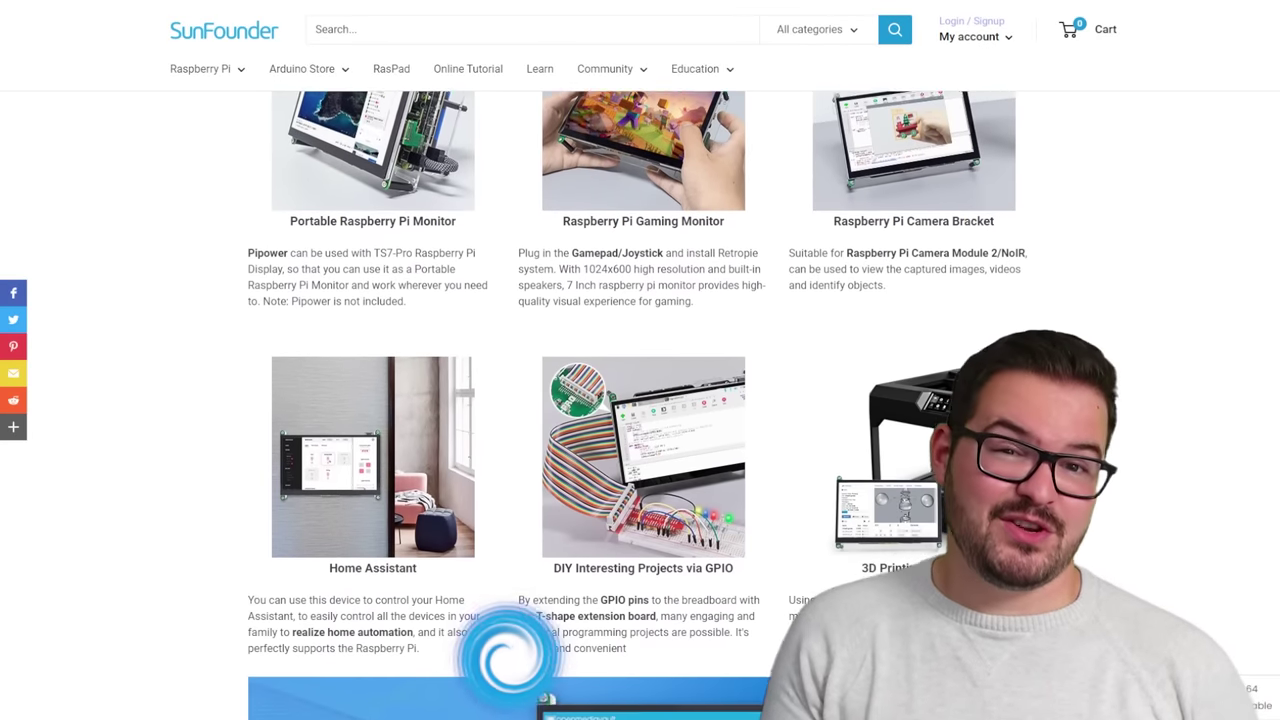
scroll(640, 400, down, 5)
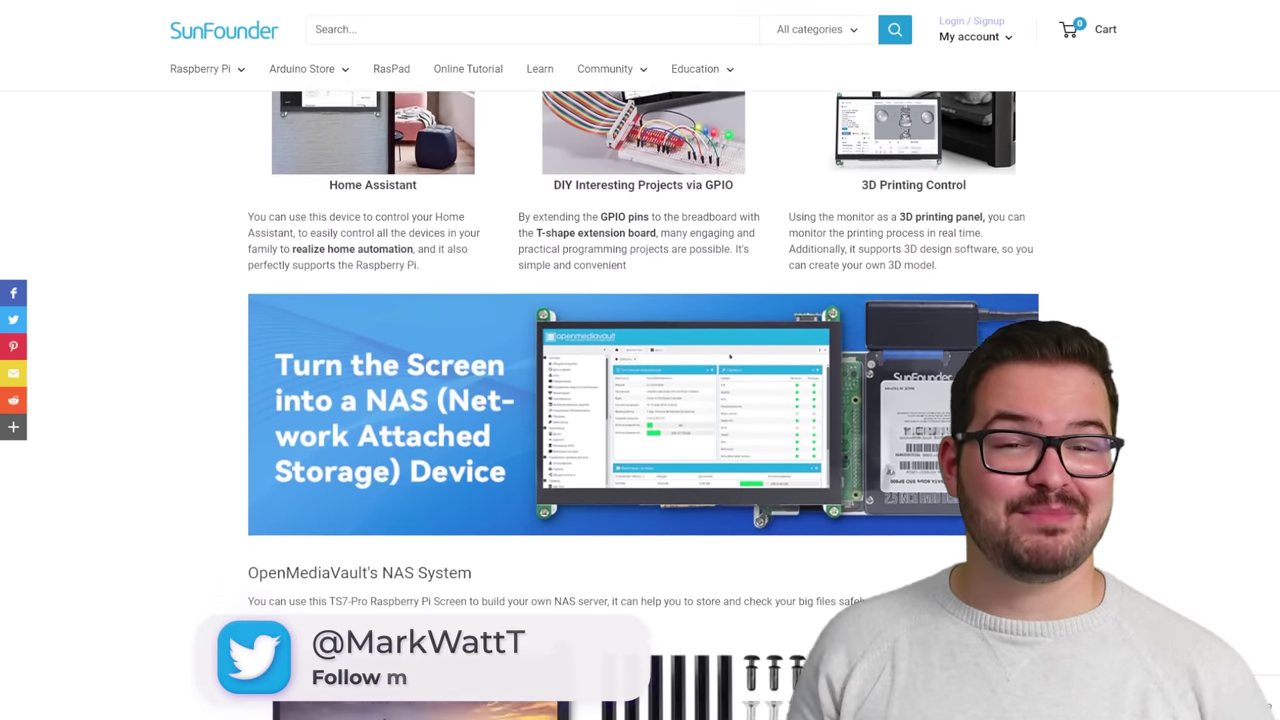
scroll(640, 400, down, 3)
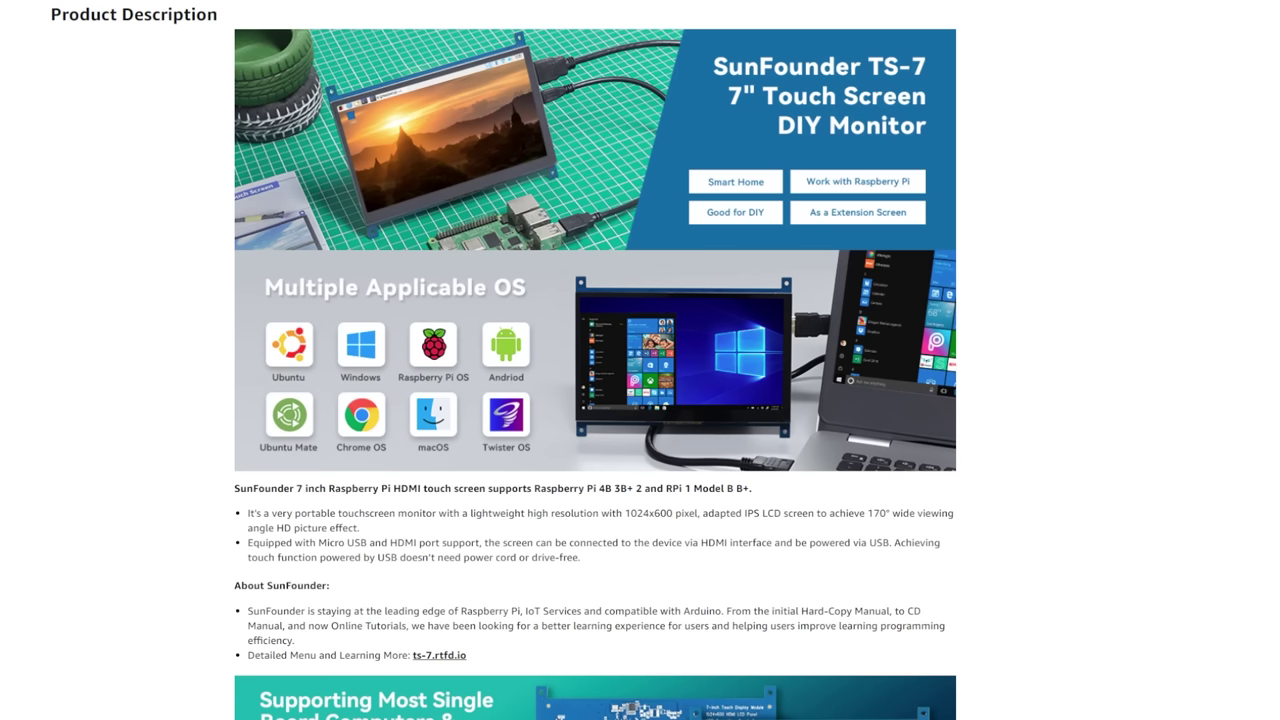
- Read the product description of the SunFounder TS-7 touch screen for supported systems, boards and display specifications
scroll(596, 360, down, 4)
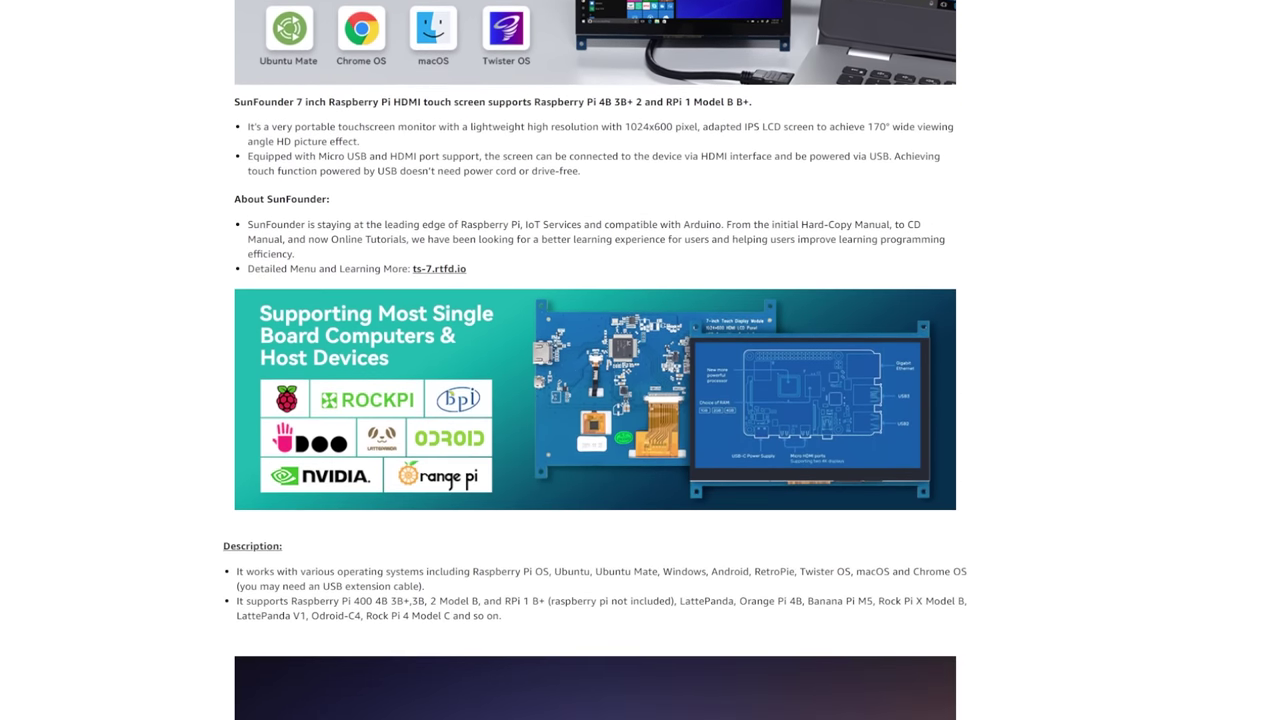
scroll(596, 360, down, 5)
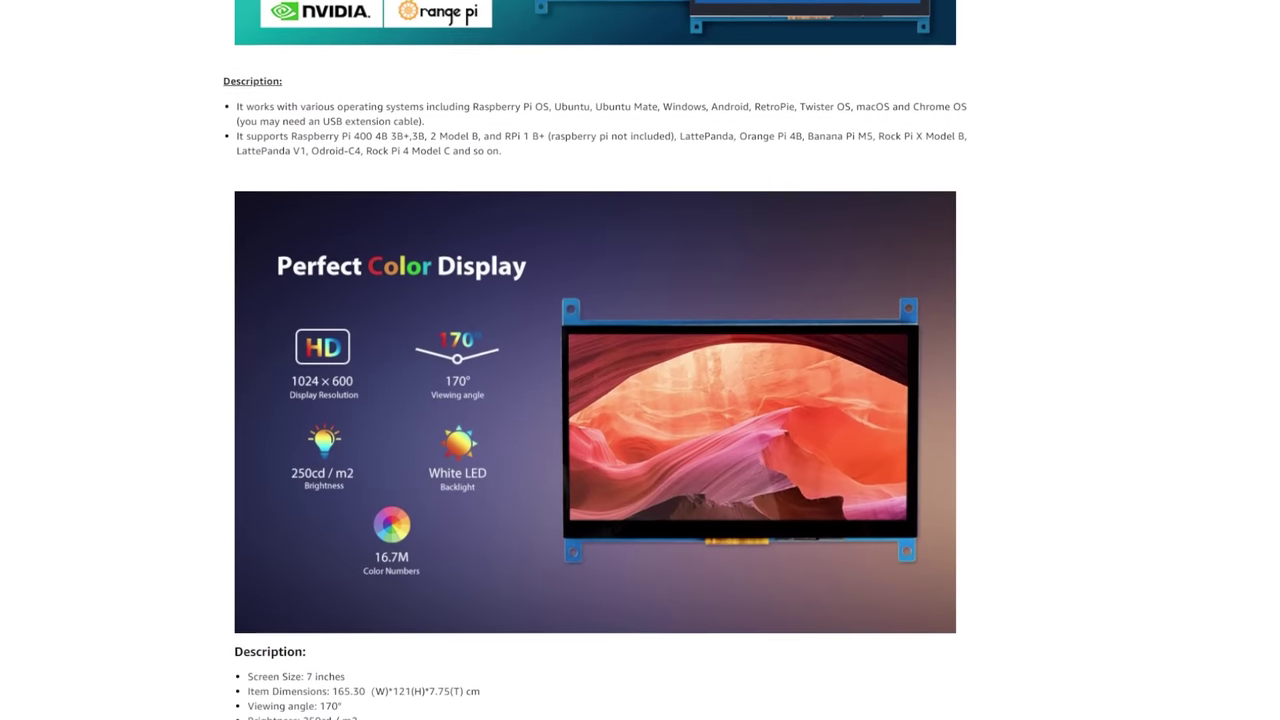
scroll(596, 360, down, 5)
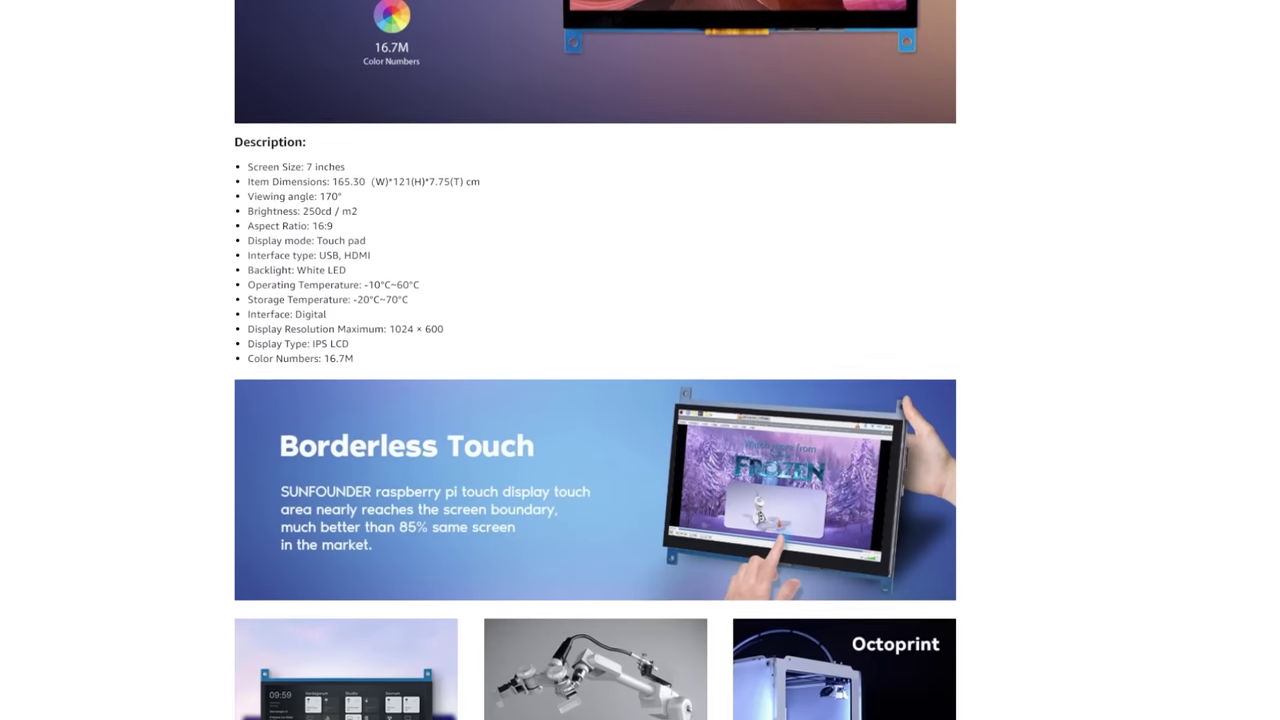
scroll(596, 360, down, 8)
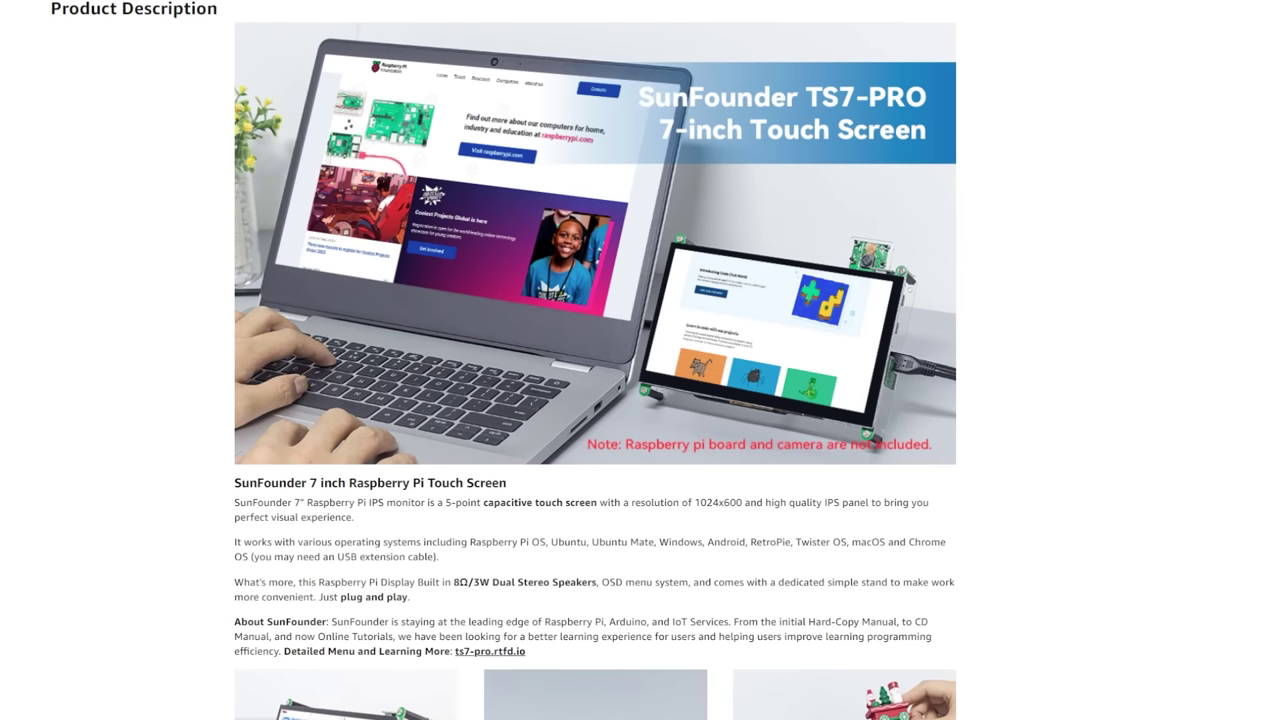
- Read the product description of the SunFounder TS7-PRO touch screen for its features, use cases and included parts
scroll(596, 360, down, 5)
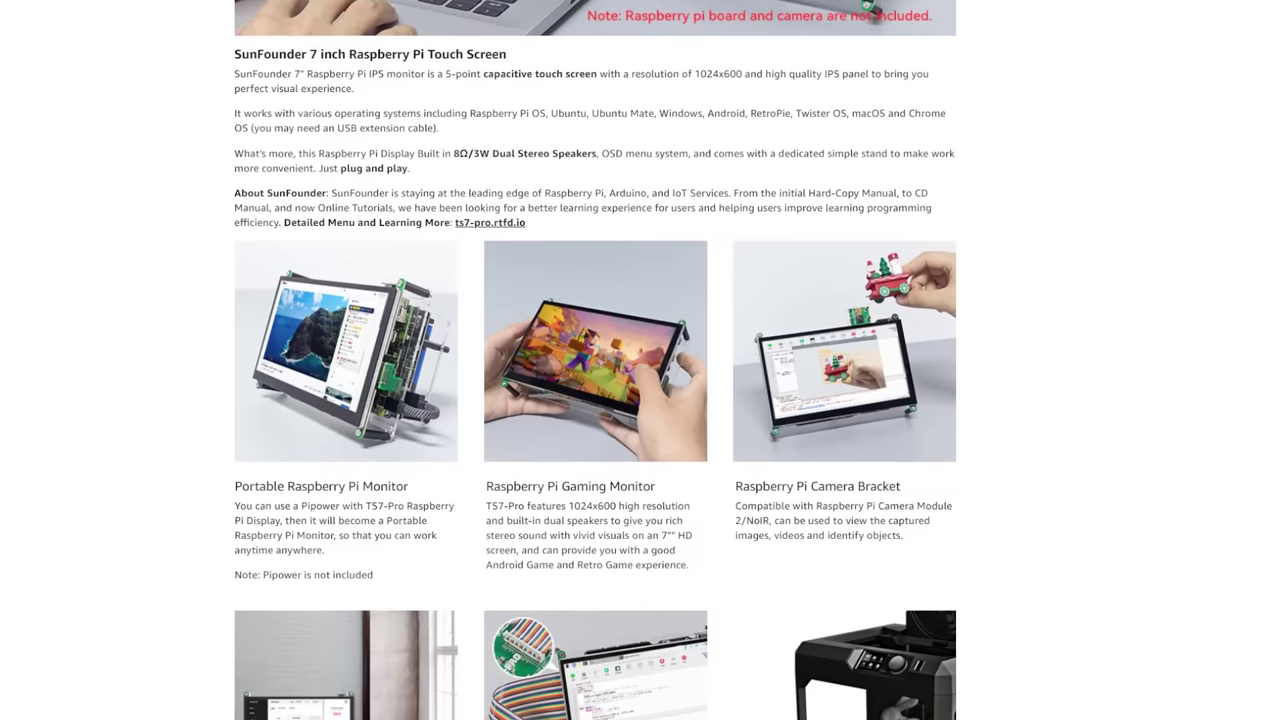
scroll(596, 360, down, 6)
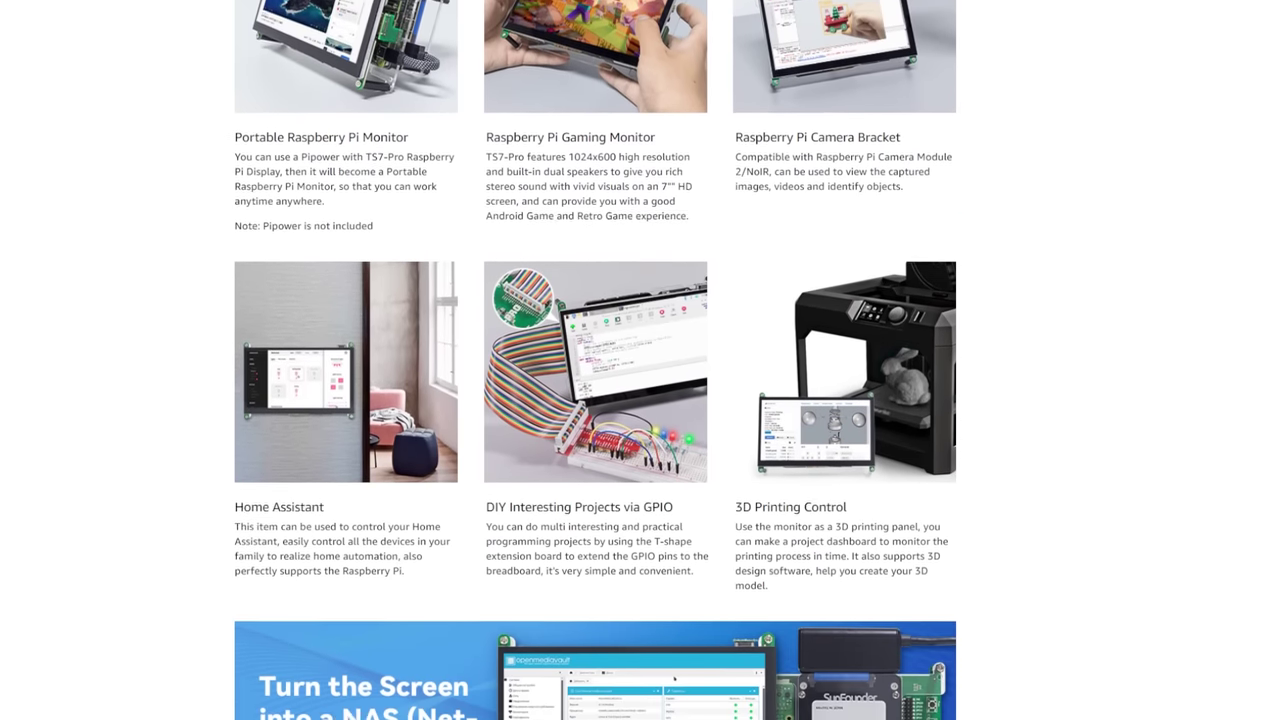
scroll(596, 360, down, 4)
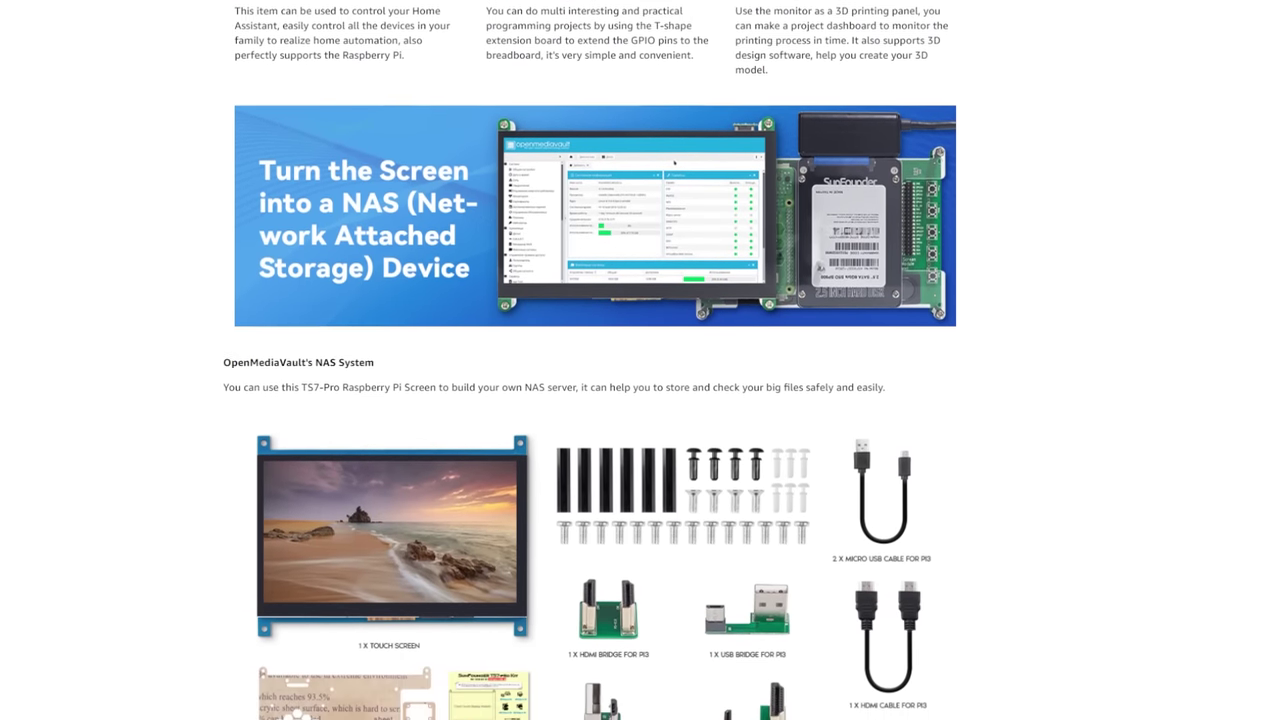
scroll(596, 360, down, 1)
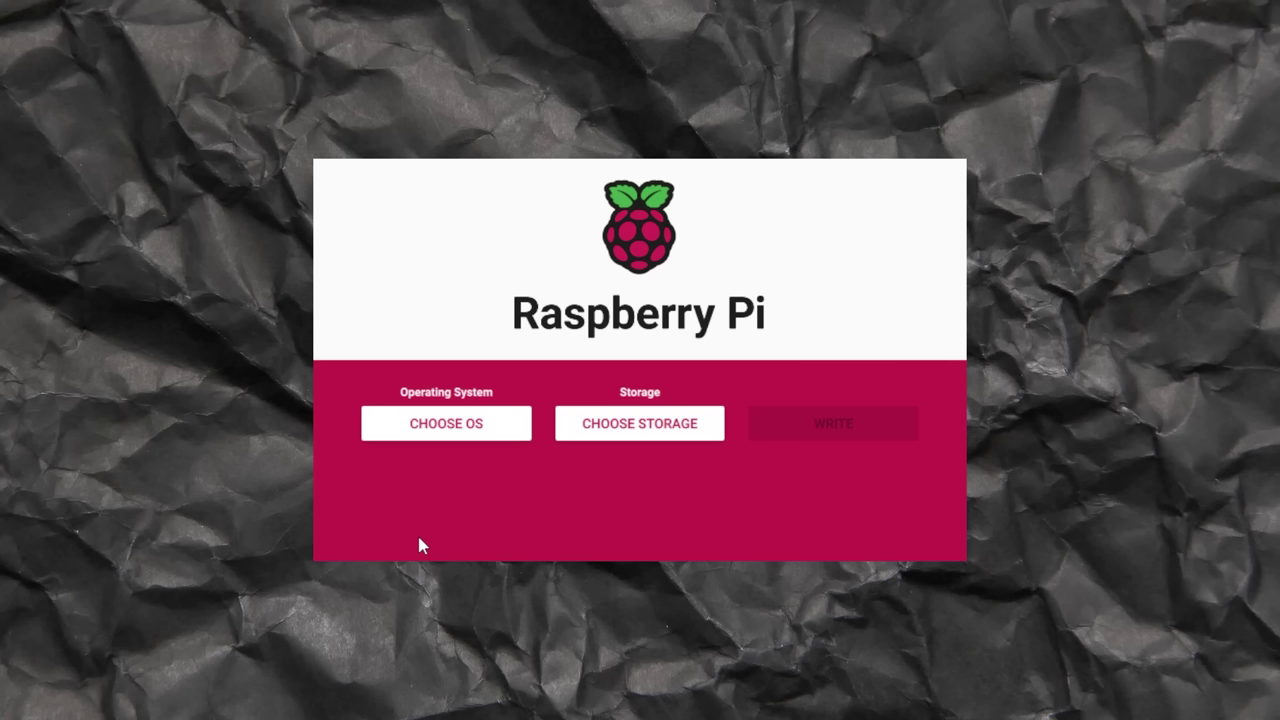
- Choose Raspberry Pi OS Lite (64-bit) as the operating system and the ASMT ASM105x SCSI Disk Device as the storage in Raspberry Pi Imager
click(432, 432)
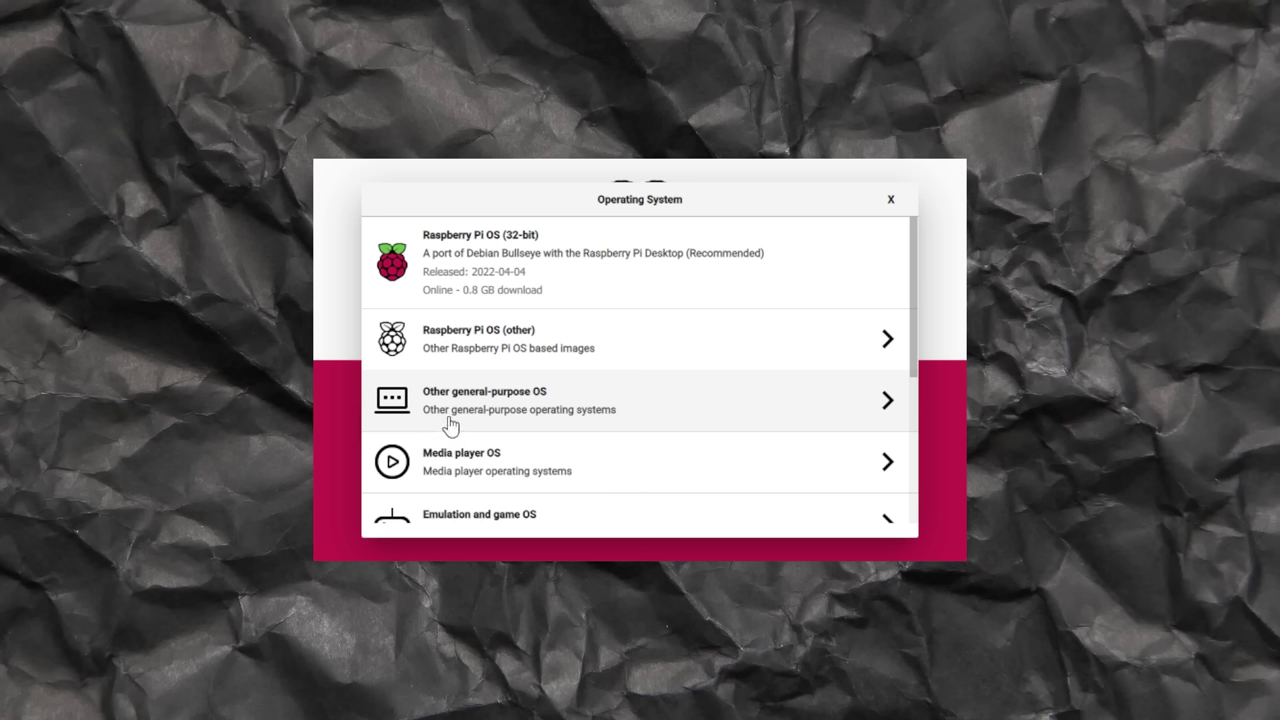
click(616, 343)
scroll(619, 341, down, 1)
scroll(618, 347, down, 4)
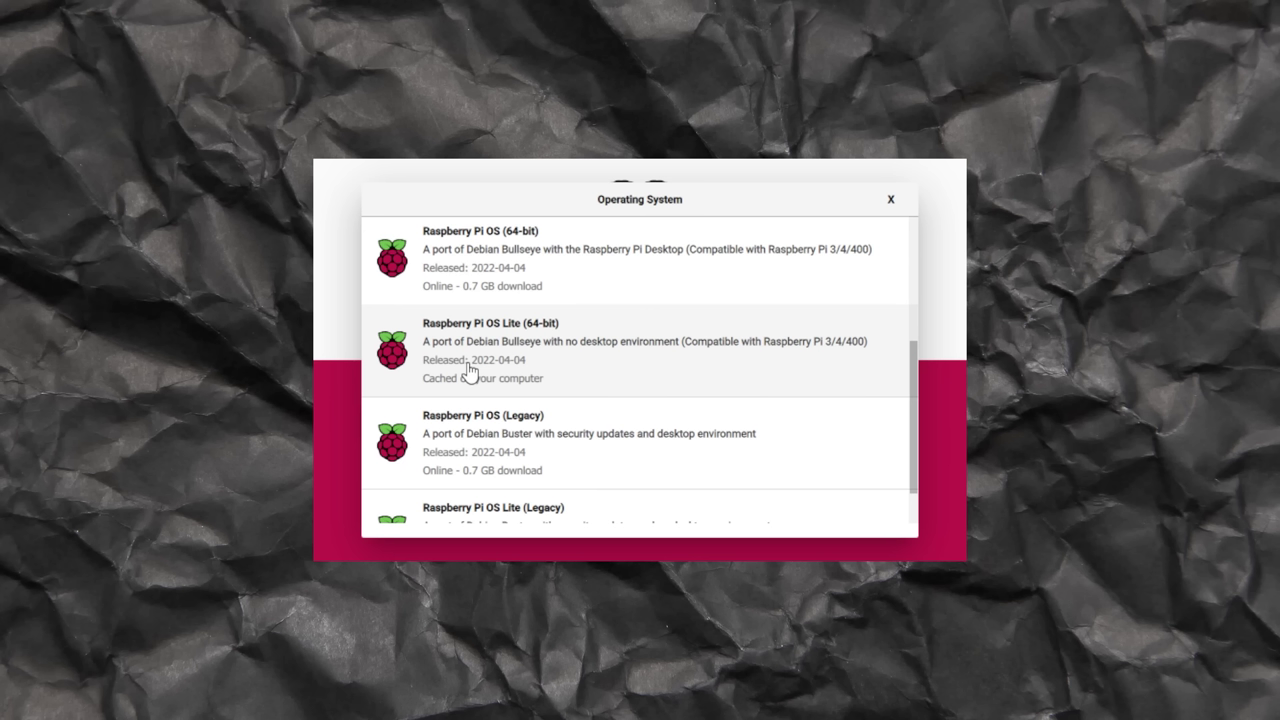
click(598, 367)
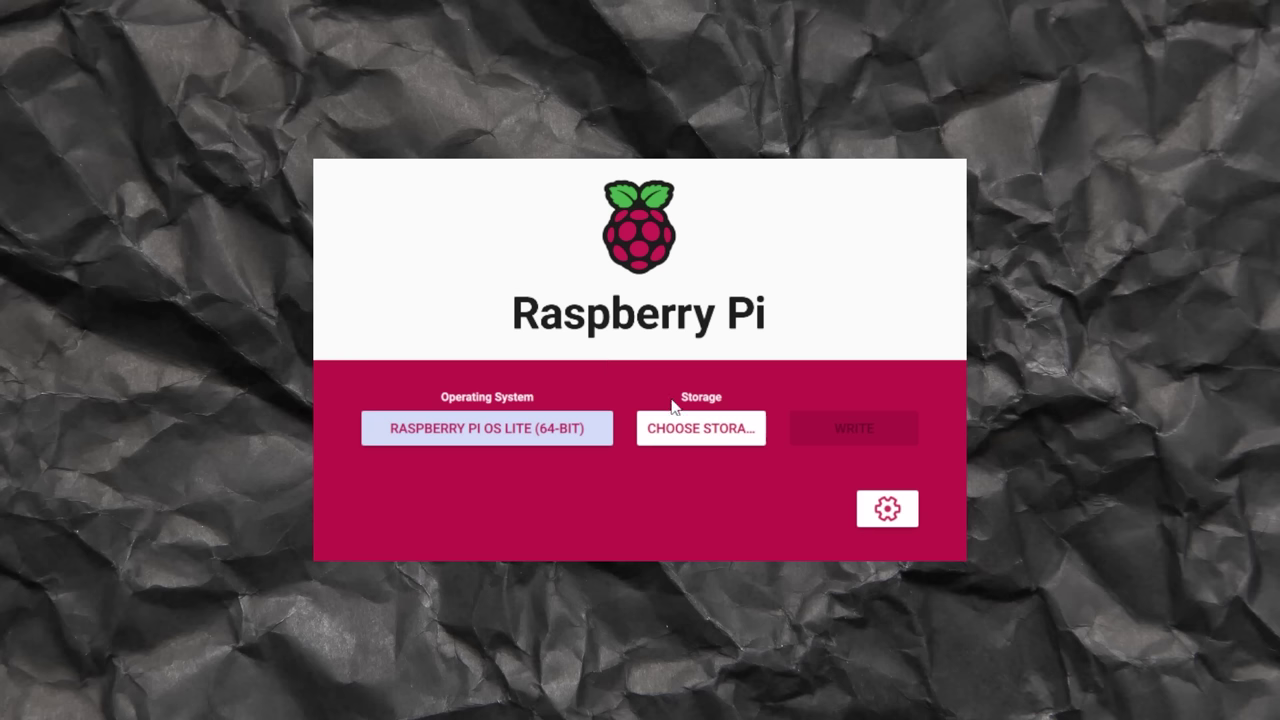
click(688, 428)
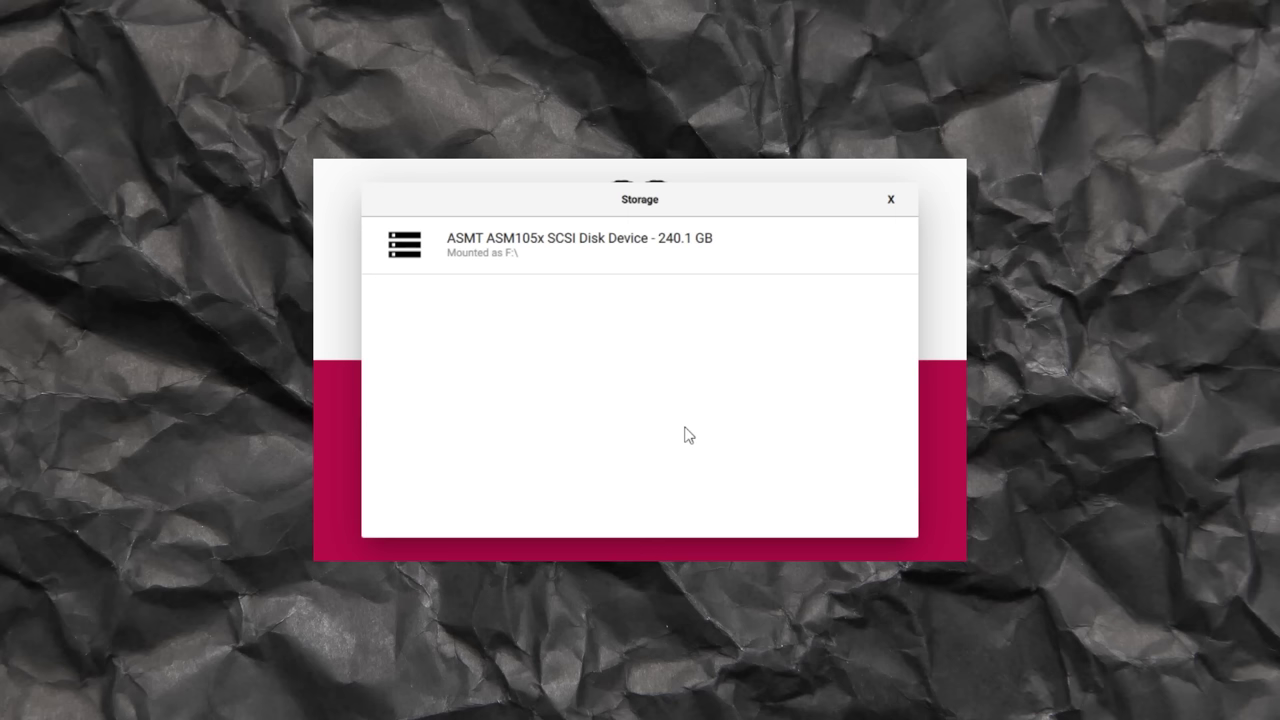
click(569, 268)
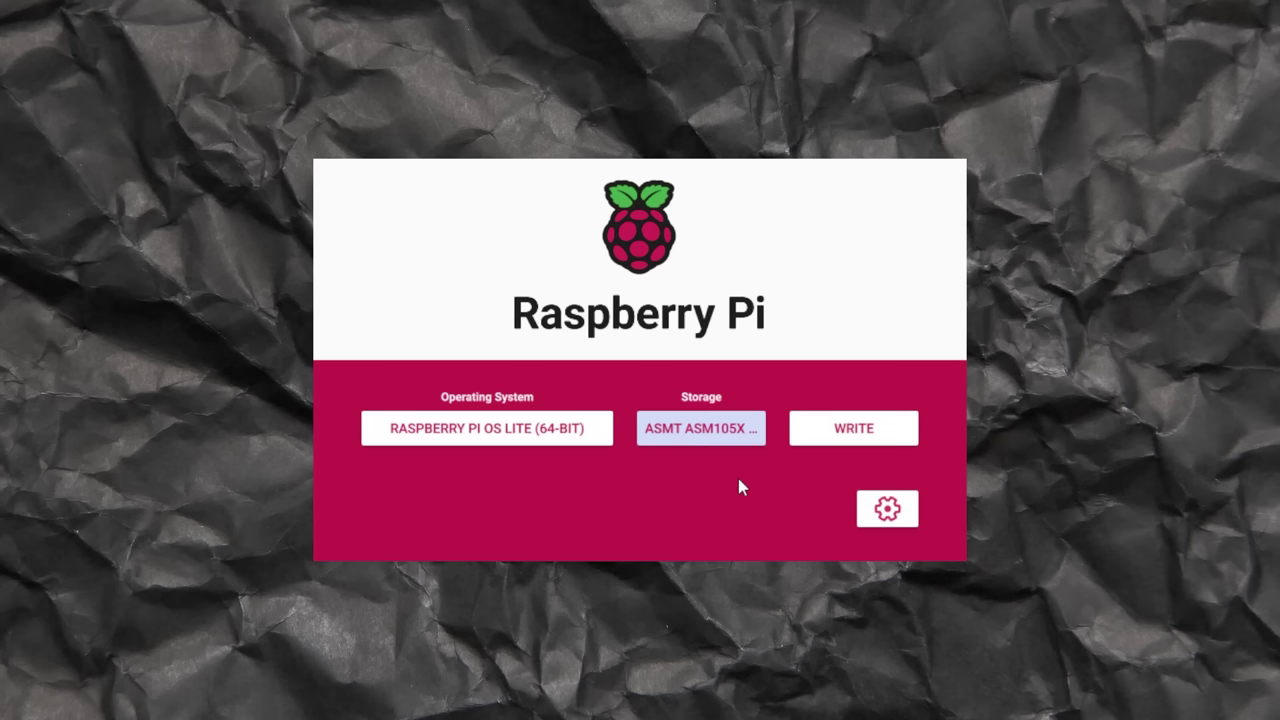
- In the advanced options, set the hostname to pitouch and enable SSH with password authentication
click(887, 510)
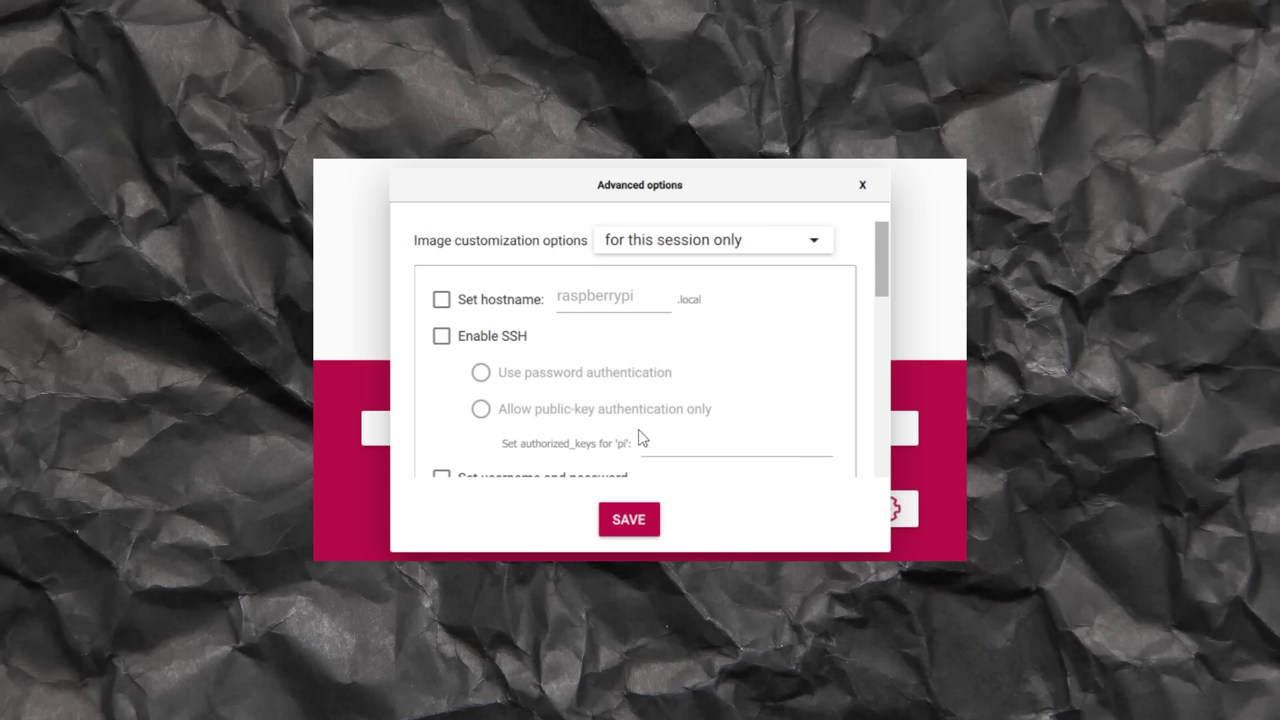
click(441, 301)
click(620, 300)
text(pitouch)
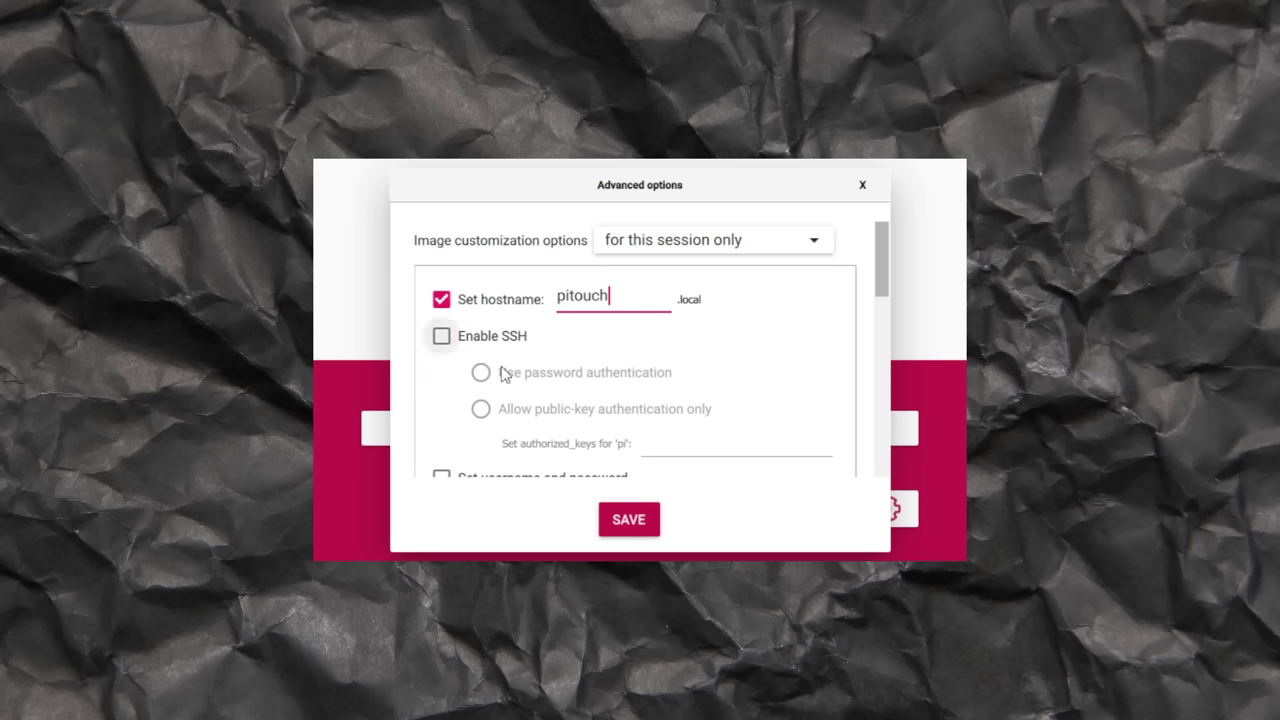
click(427, 338)
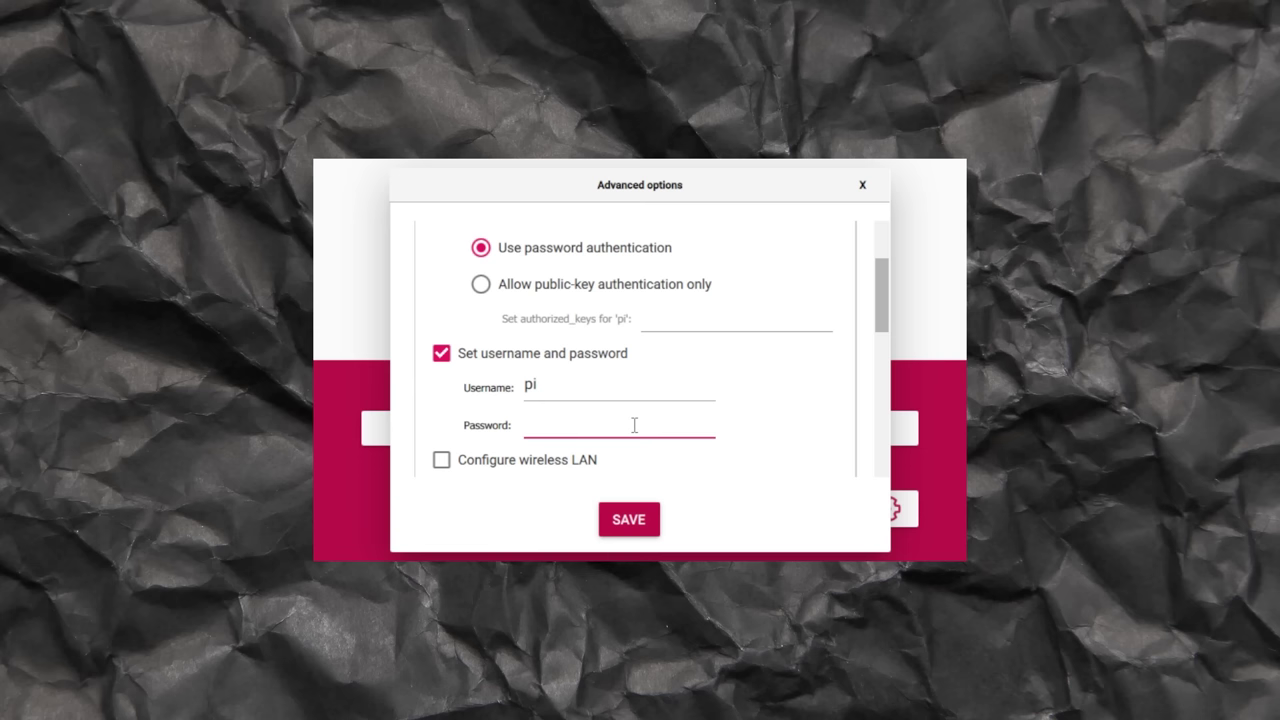
- Paste the account password for user pi and configure the wireless LAN with the network's SSID and password
key(ctrl+v)
scroll(625, 430, down, 2)
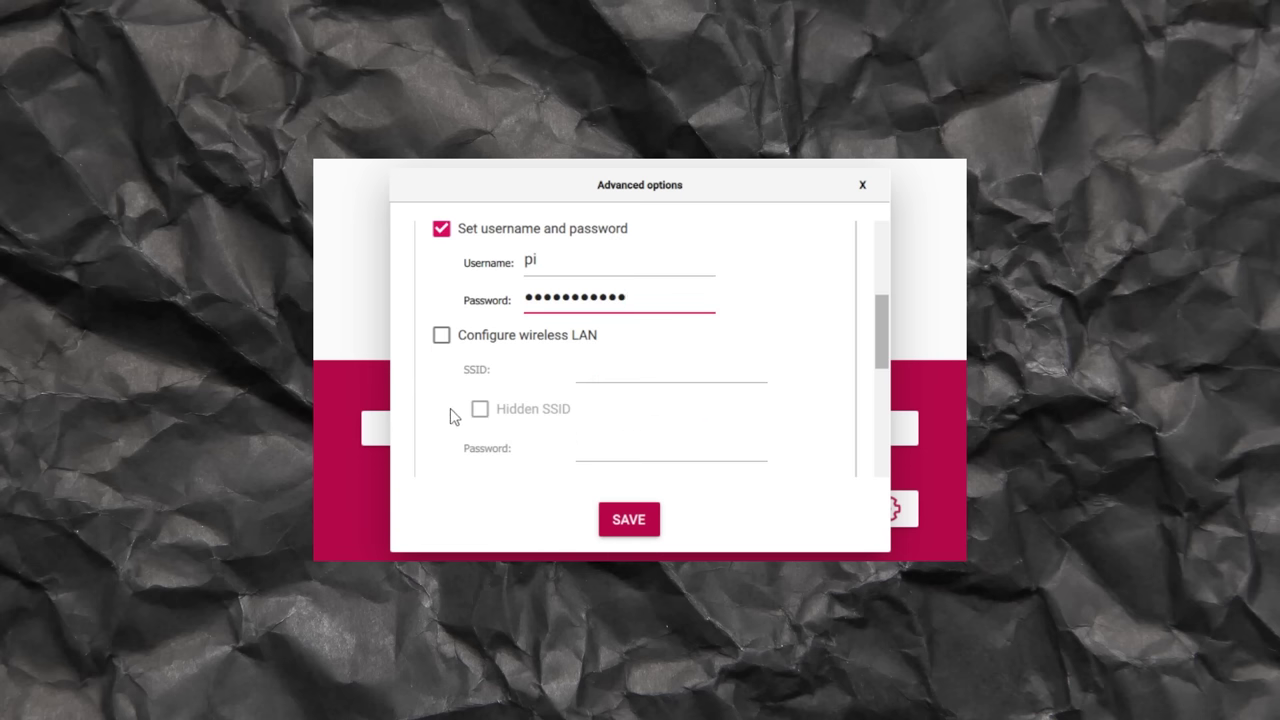
click(443, 338)
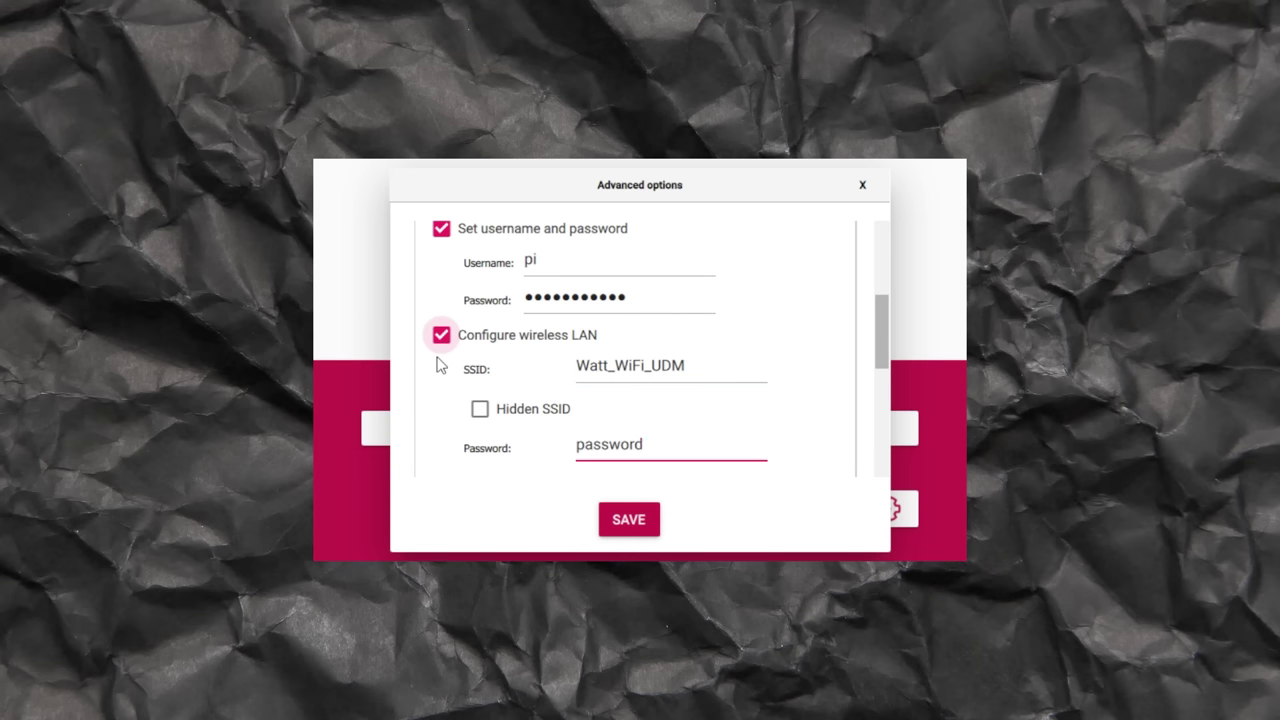
- Enable the locale settings with the Europe/London time zone and the gb keyboard layout
scroll(437, 365, down, 3)
scroll(437, 365, down, 2)
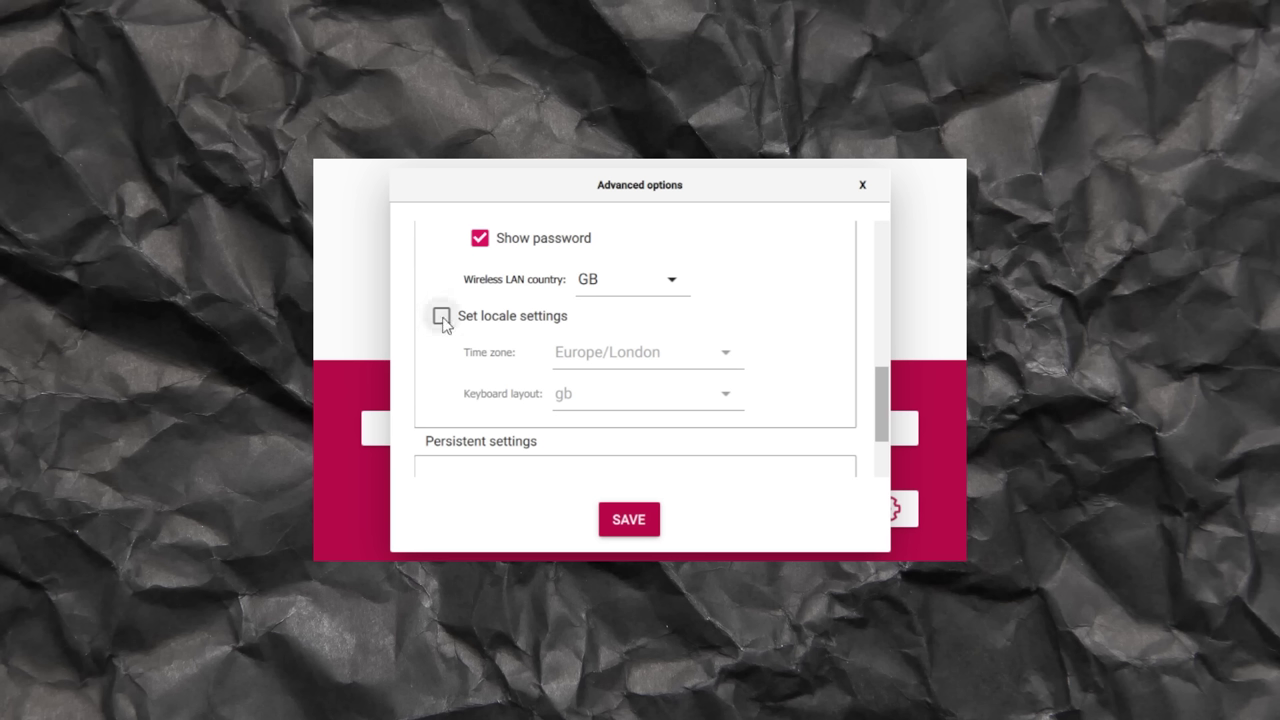
click(441, 317)
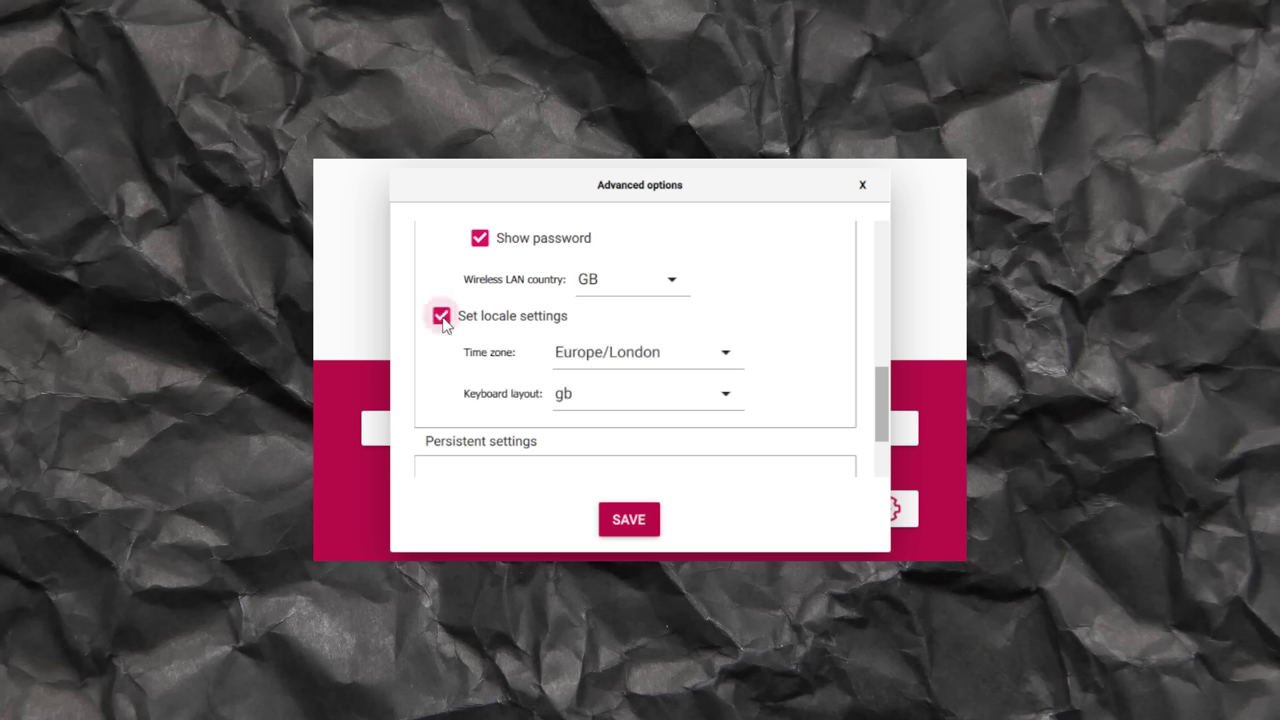
scroll(646, 388, down, 2)
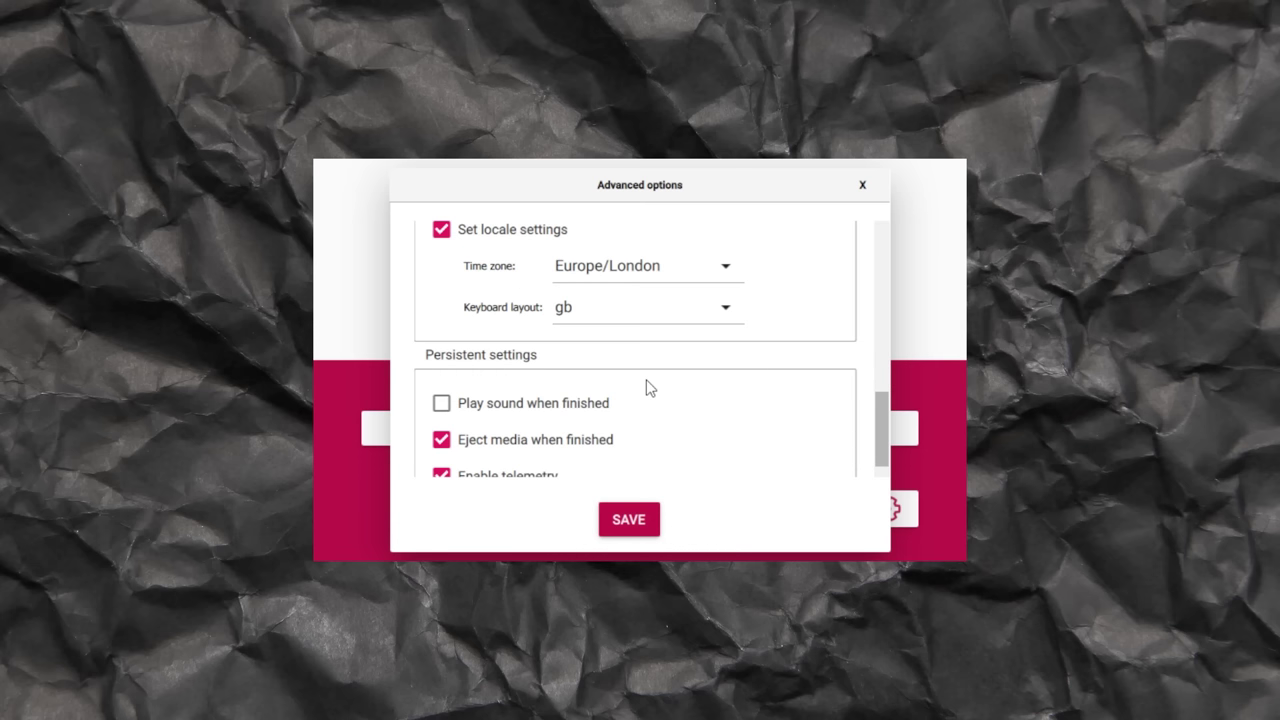
- Save the advanced options and write the operating system image to the ASMT ASM105x SCSI Disk Device, erasing its existing data
click(636, 520)
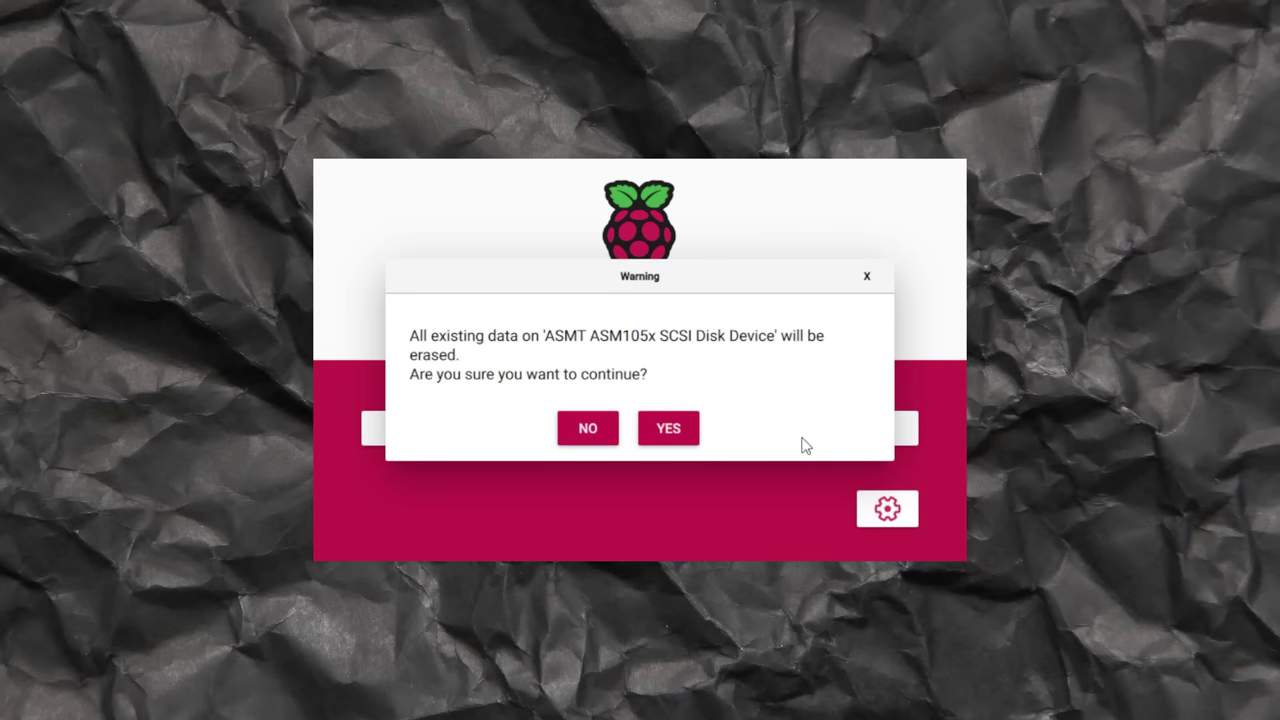
click(668, 428)
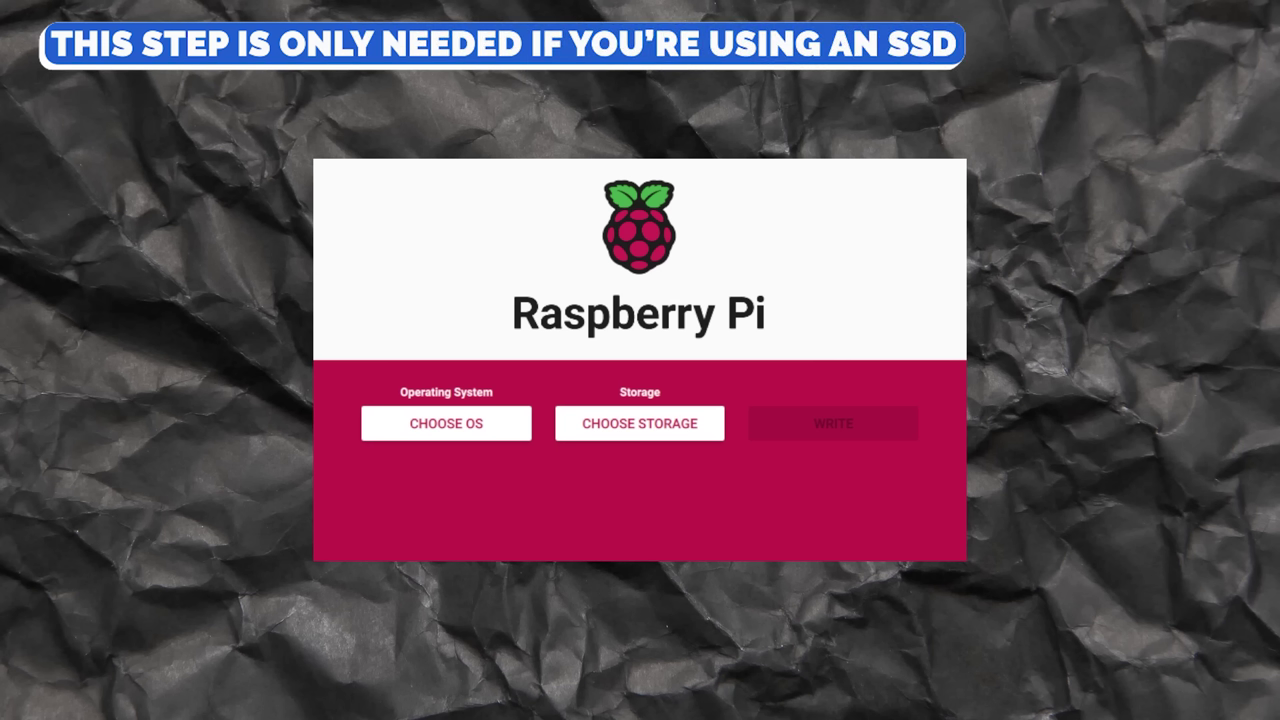
- Choose the USB Boot bootloader image from the miscellaneous utility images as the operating system
click(433, 425)
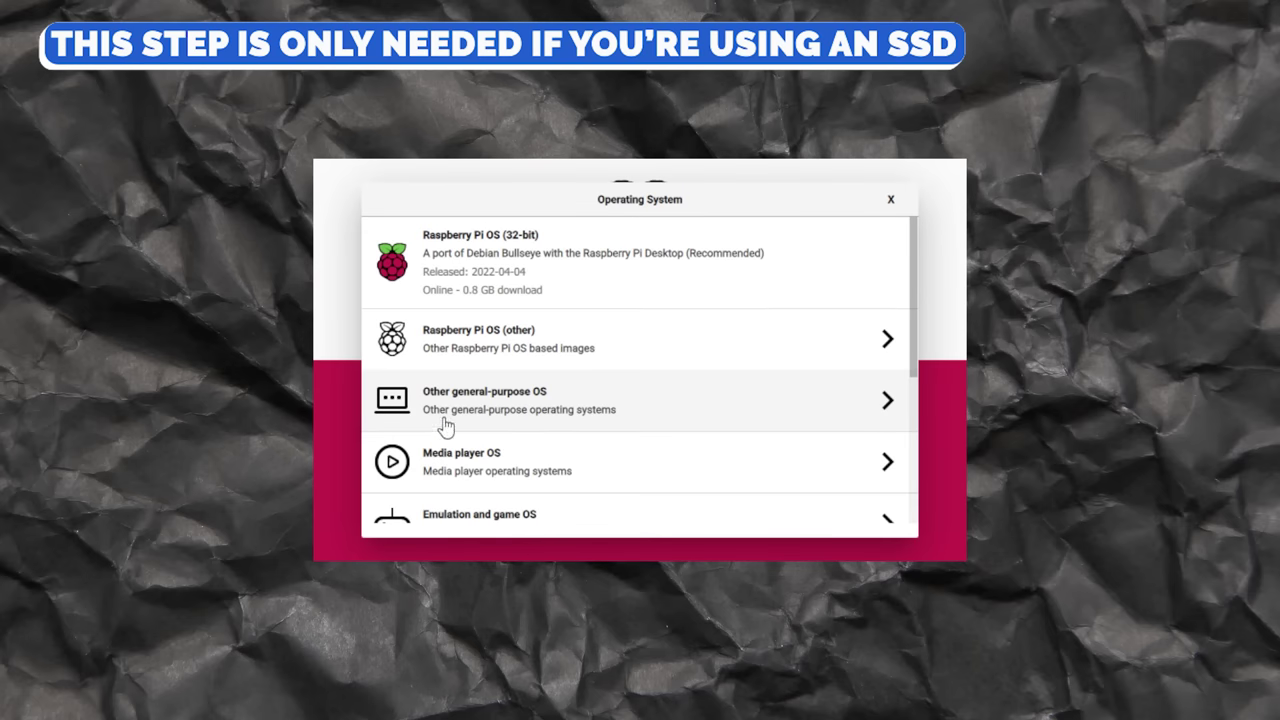
scroll(528, 365, down, 5)
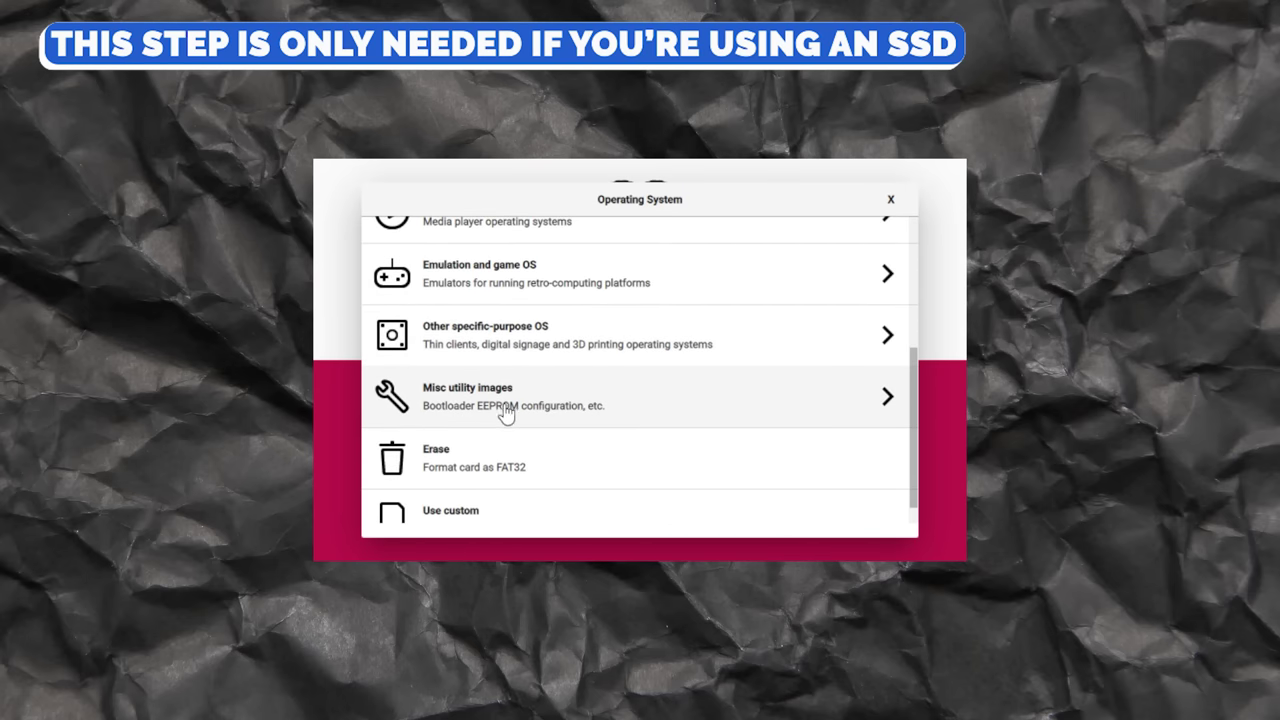
click(506, 414)
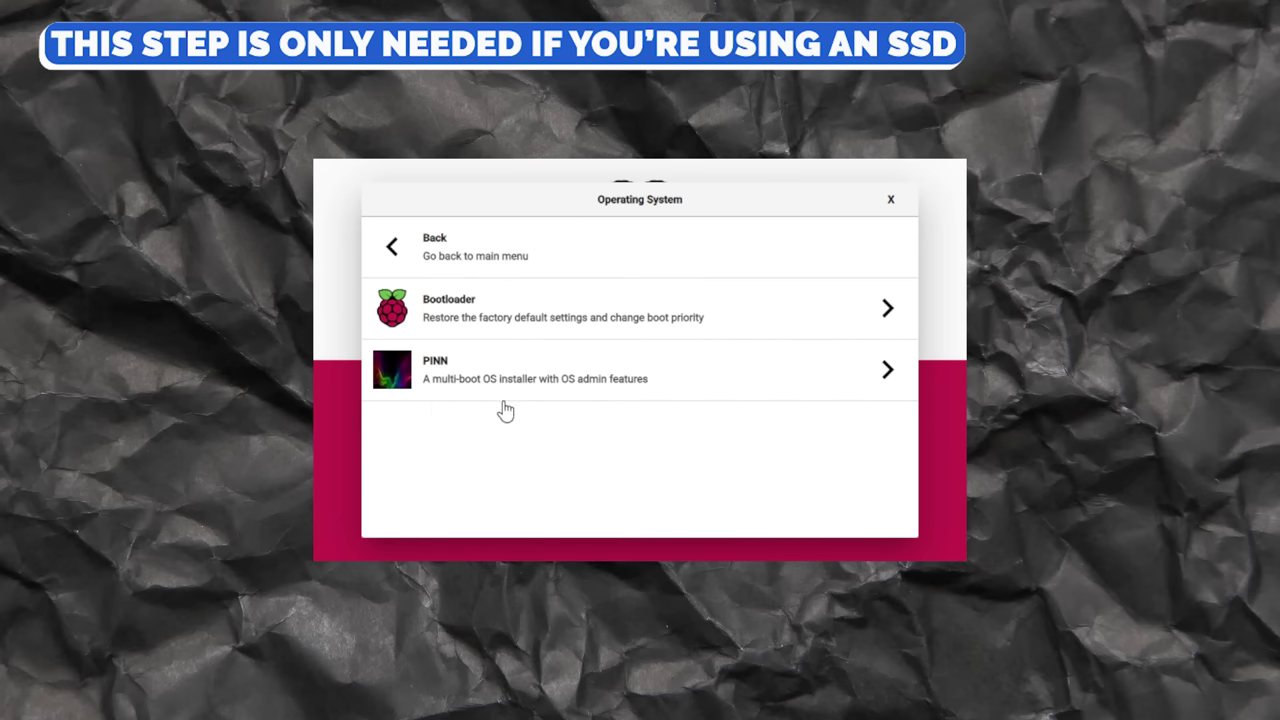
click(514, 331)
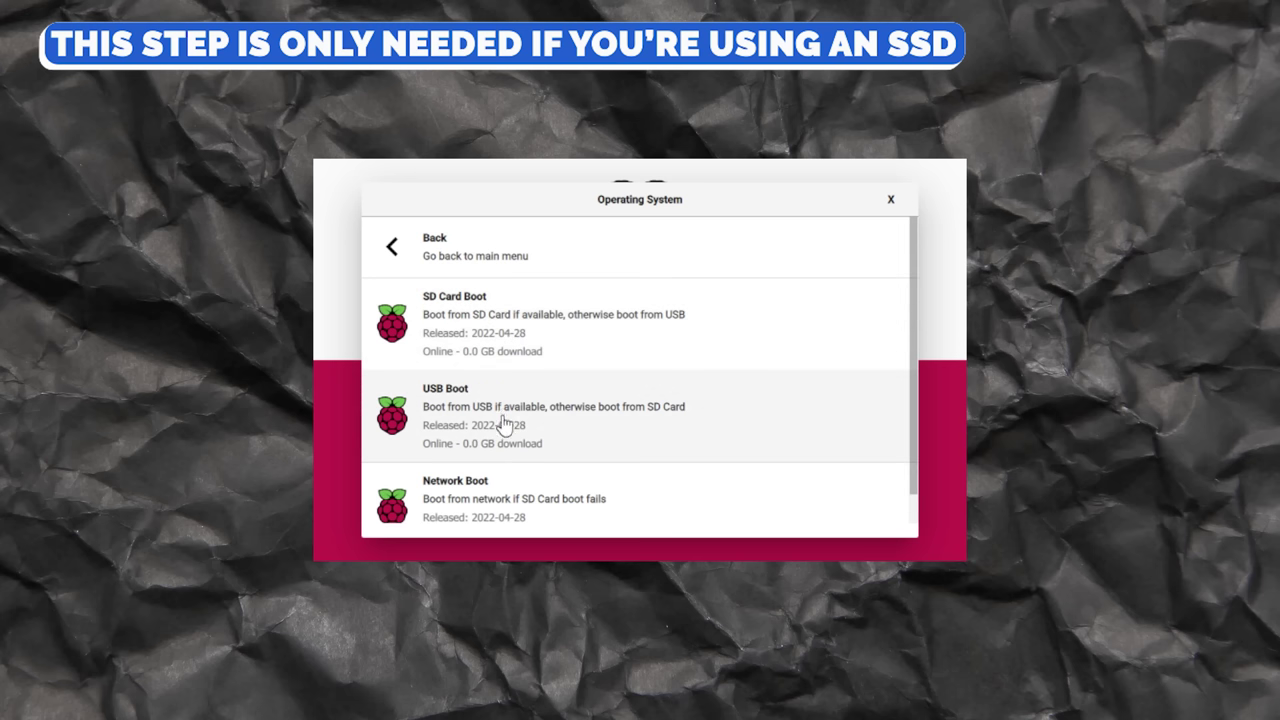
click(504, 420)
- Select the 63.3 GB disk drive as the storage and write the USB Boot image to it
click(579, 428)
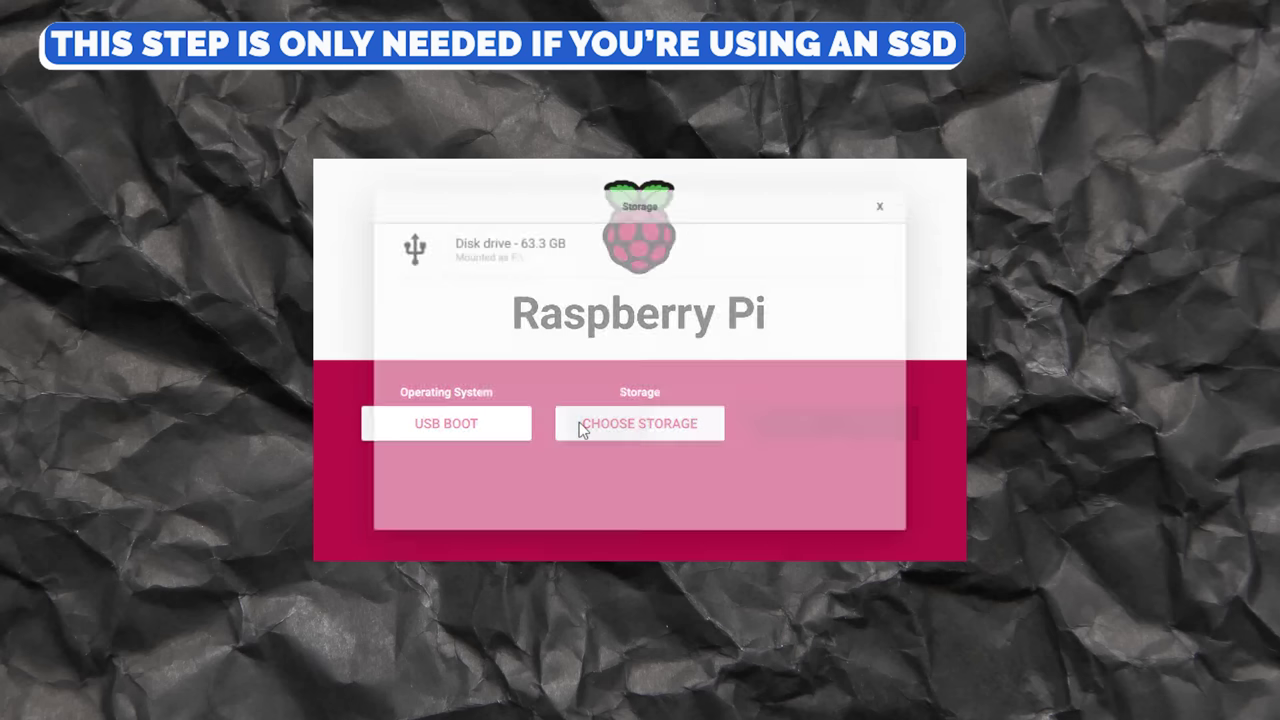
click(532, 268)
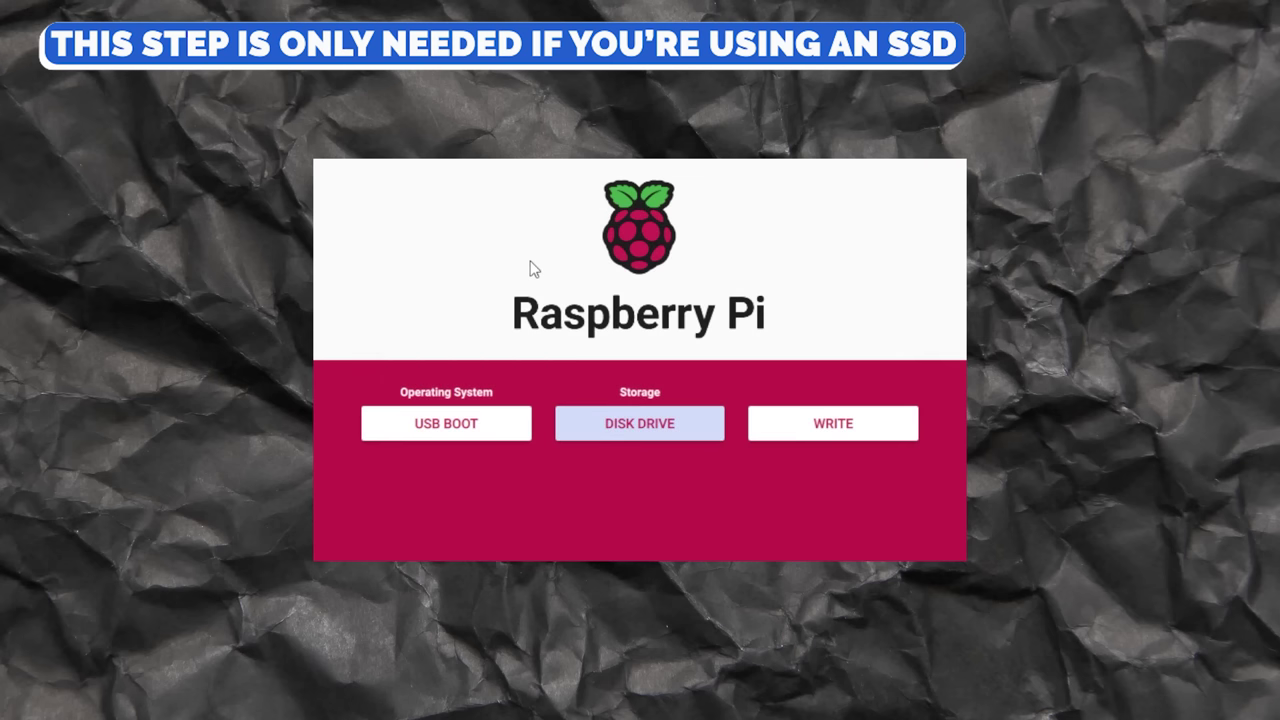
click(783, 431)
click(666, 417)
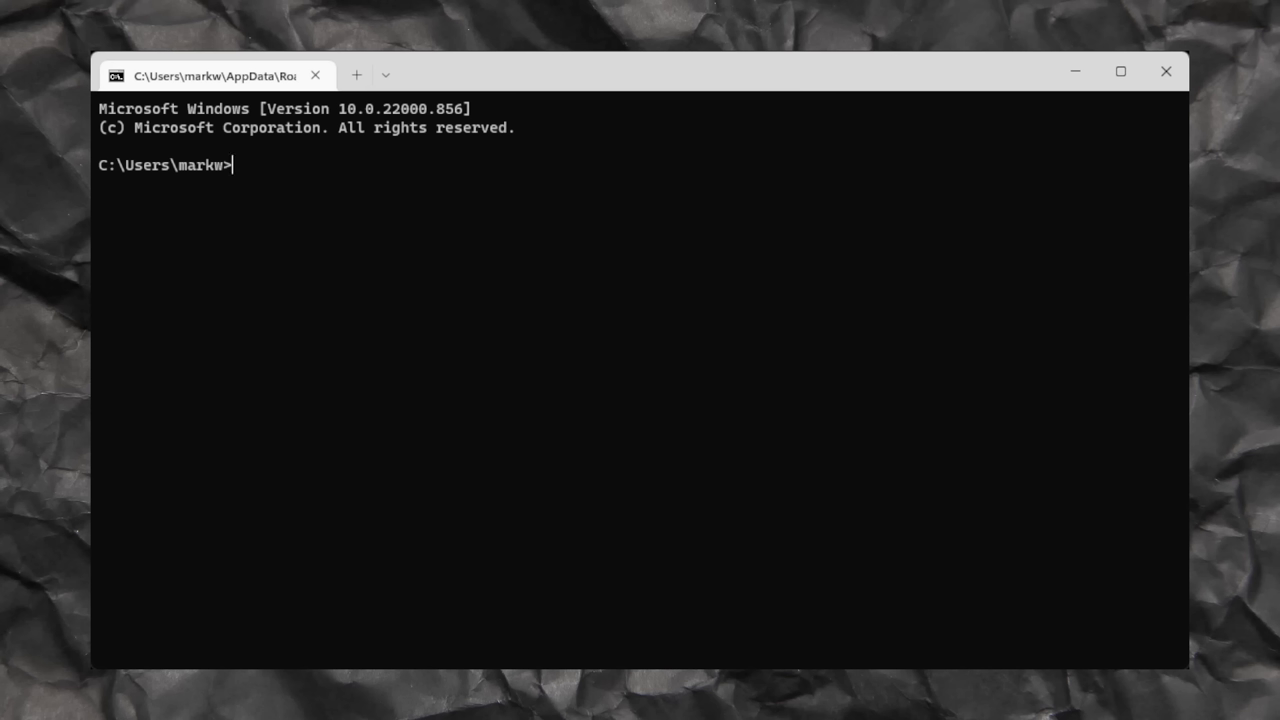
text(ssh)
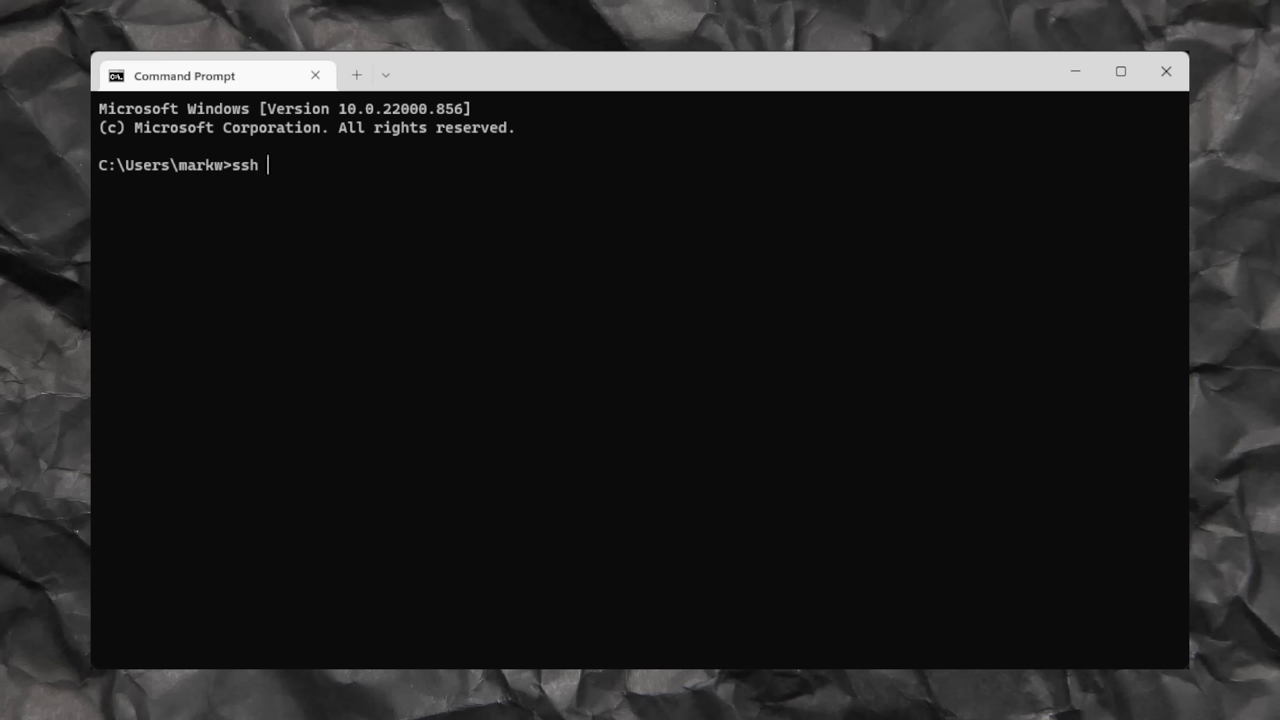
text( pi@pitouch.local)
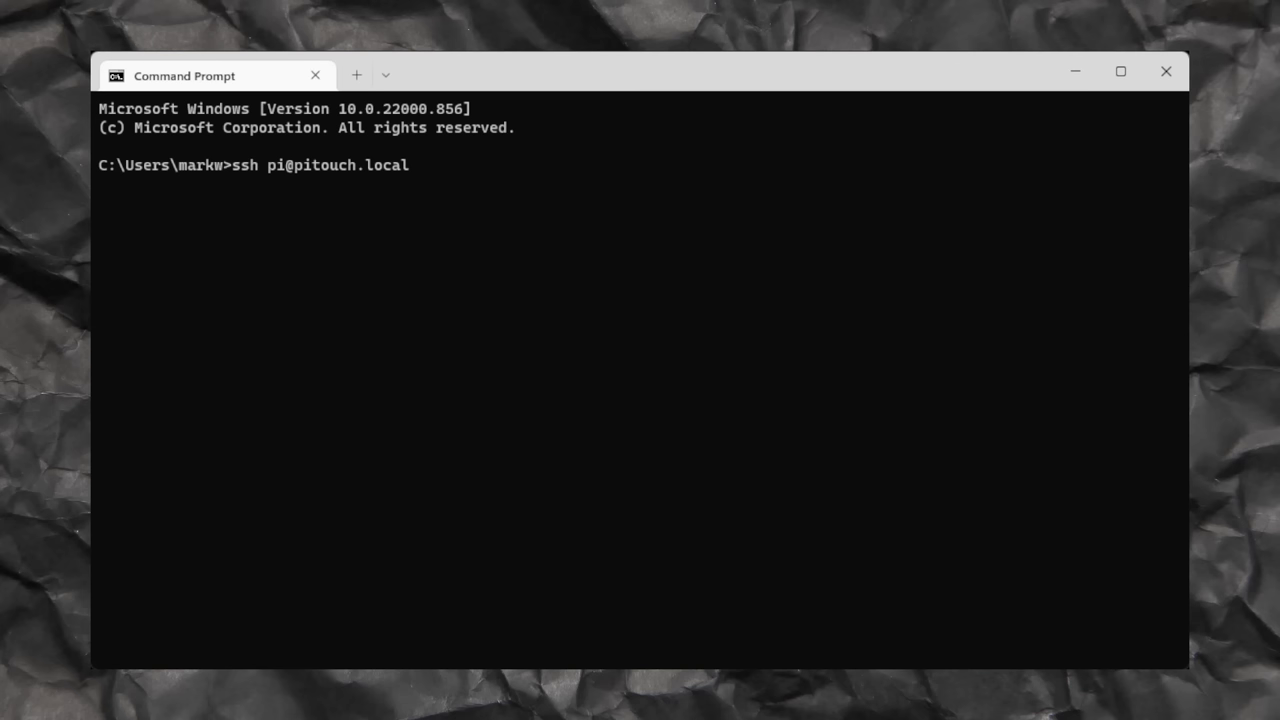
key(Return)
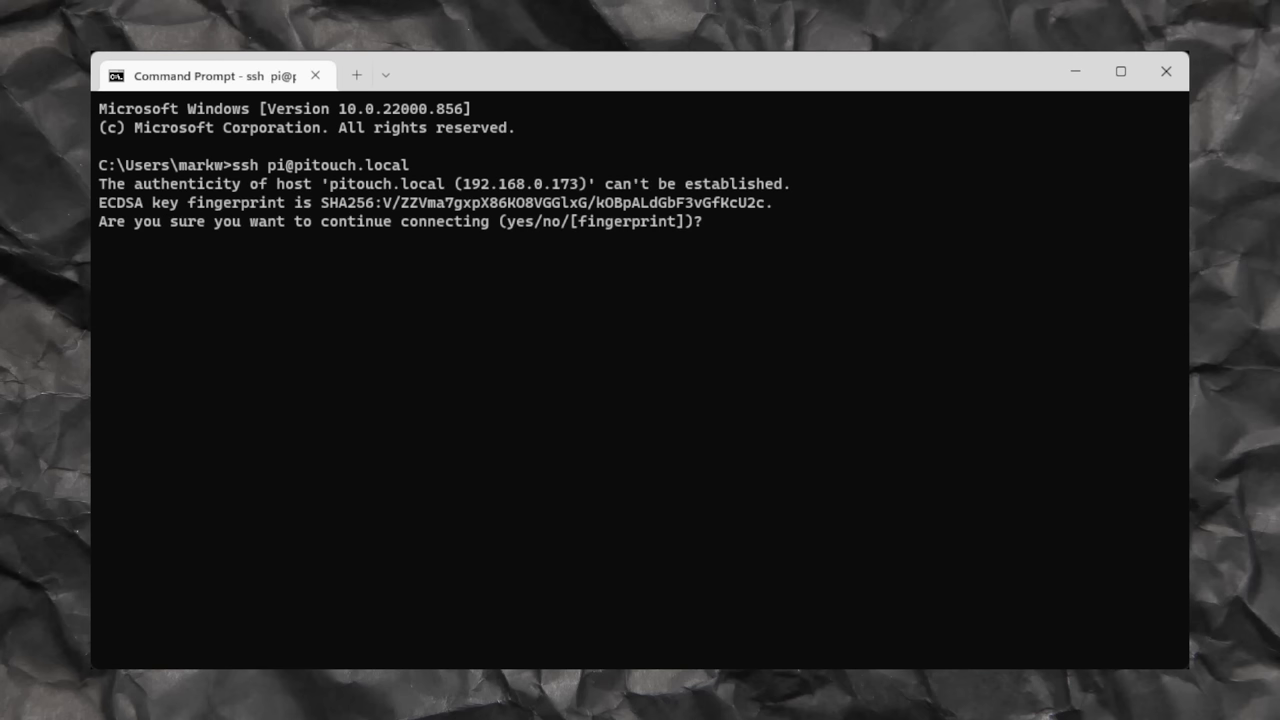
text(yes)
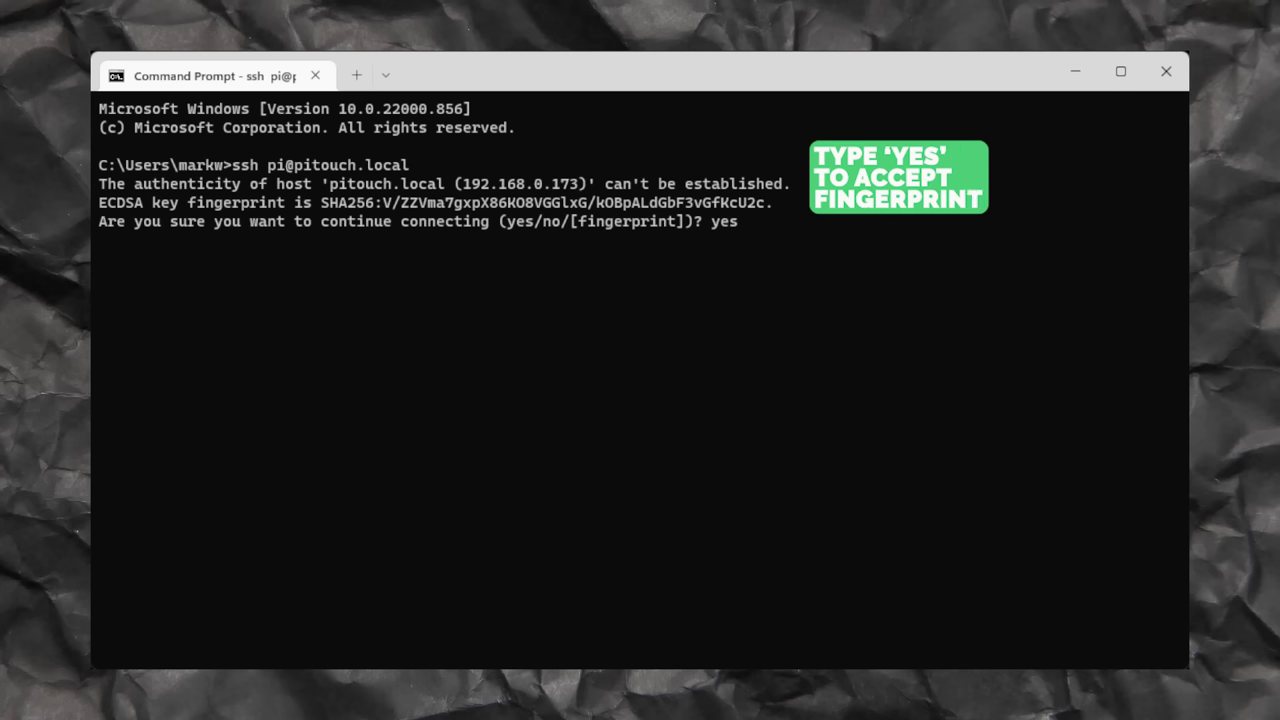
key(Return)
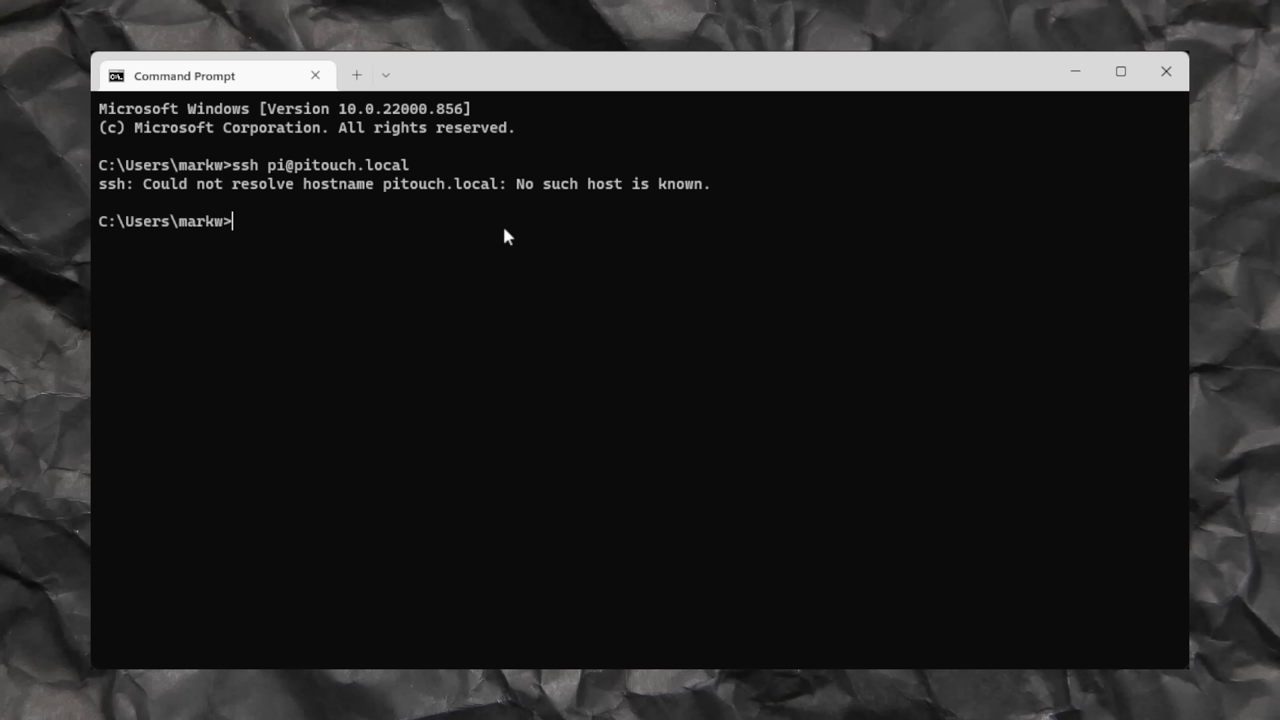
text(ssh pi@192.168)
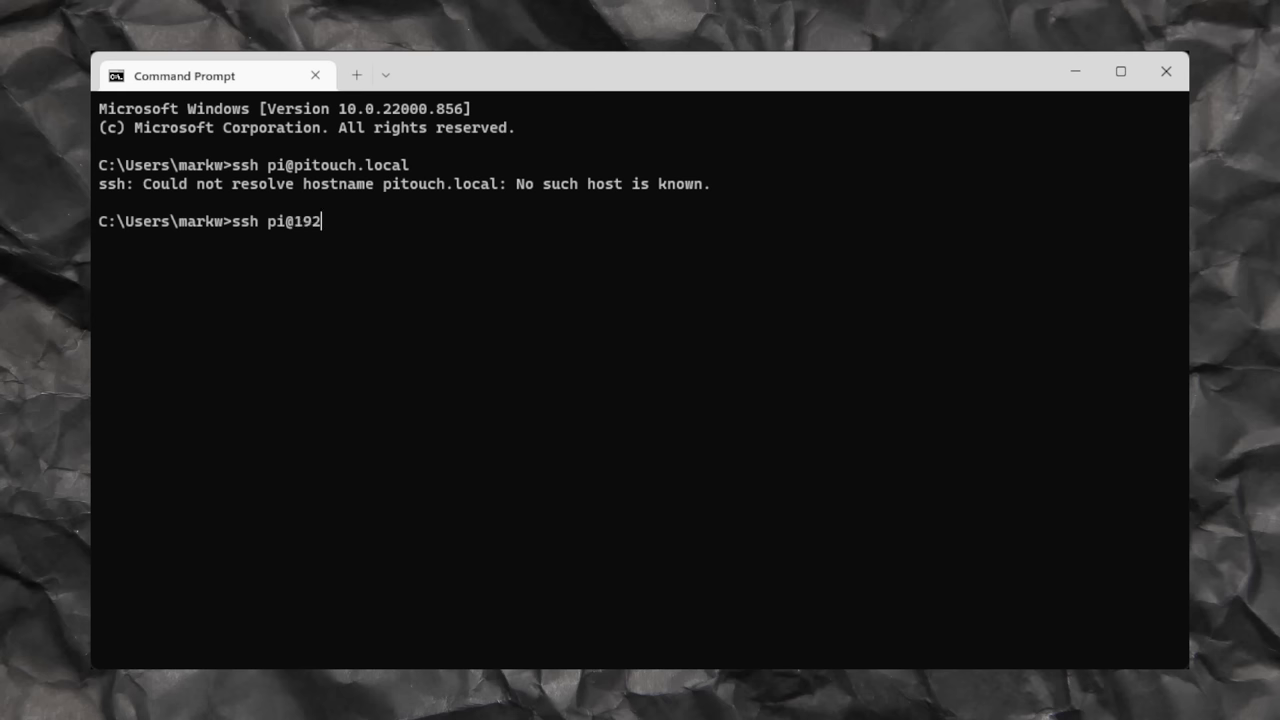
text(.0.0)
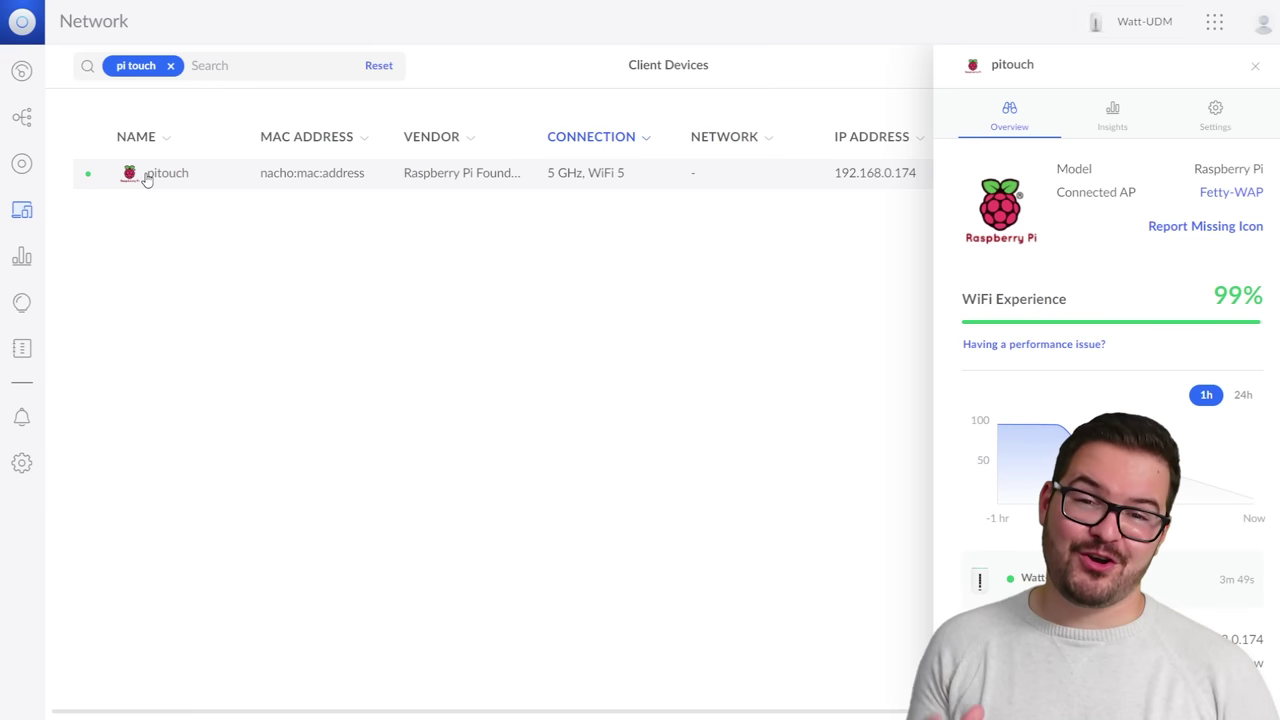
- Look up the IP address of the pitouch client in the UniFi Network client devices list
drag(145, 176, 188, 176)
drag(831, 176, 919, 190)
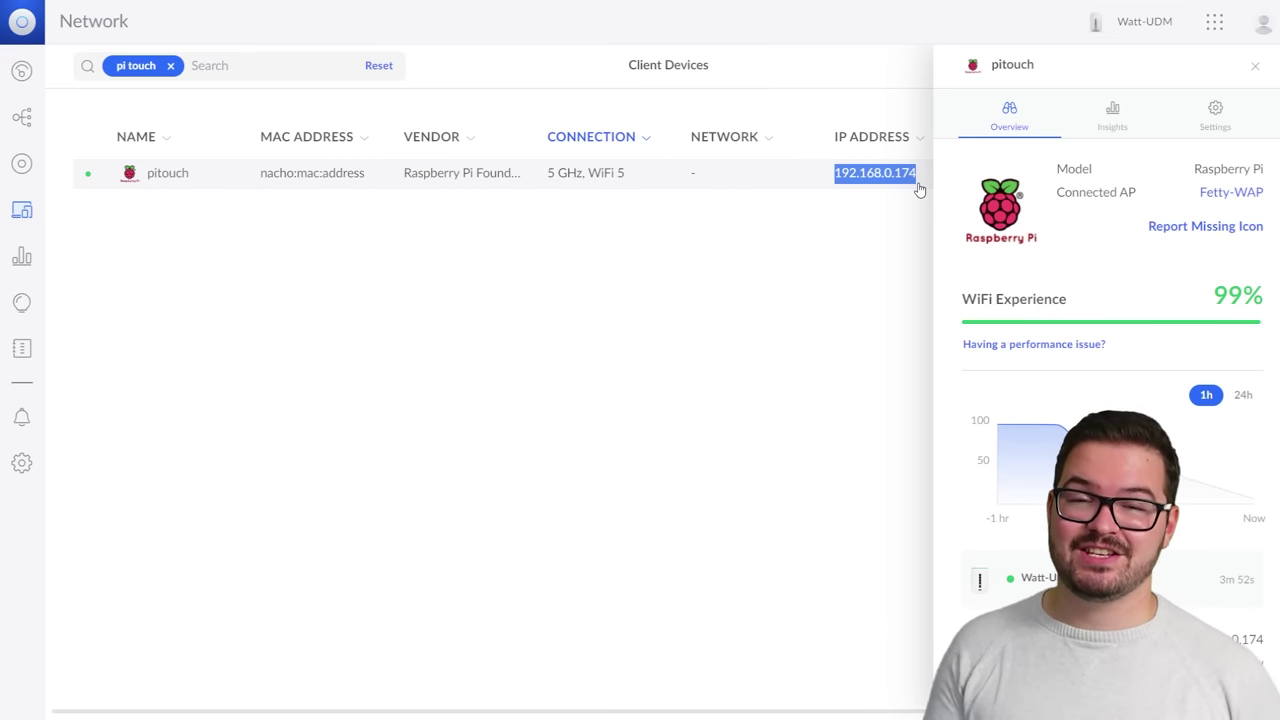
click(835, 346)
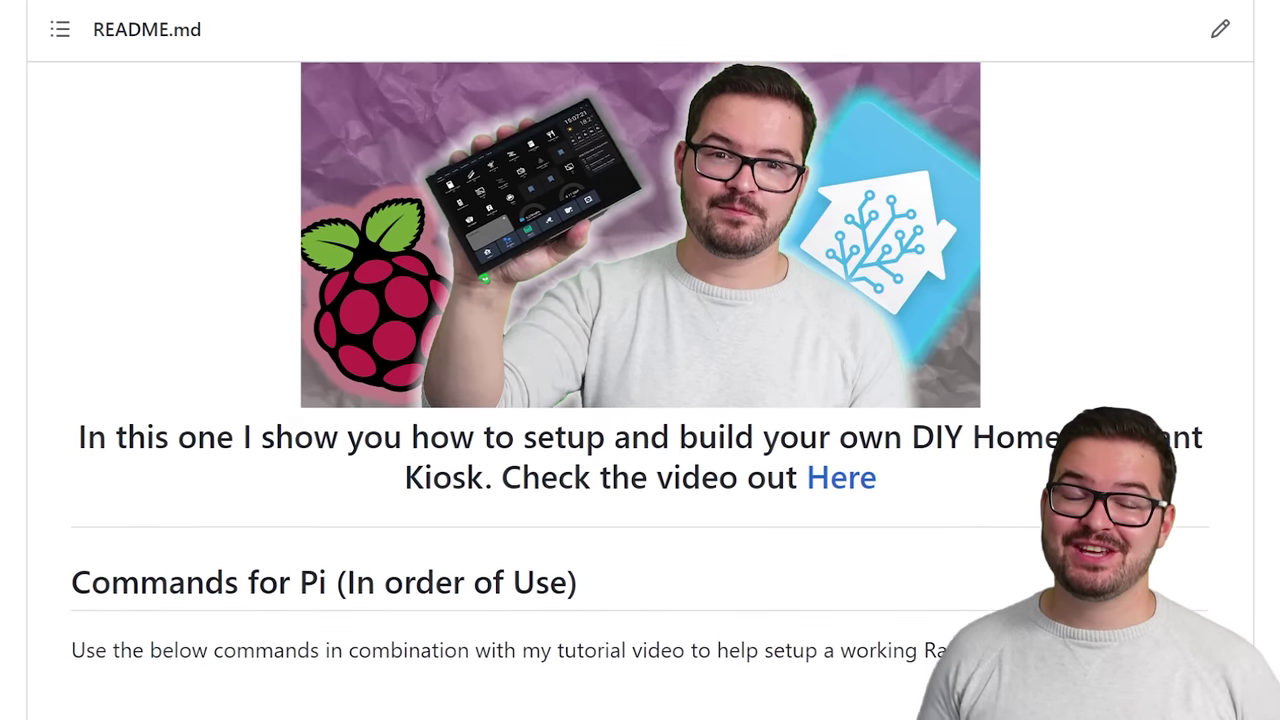
- Look through the Pi commands in the README and run sudo apt-get update -y and sudo apt-get upgrade -y in the Pi's SSH session
scroll(640, 388, down, 7)
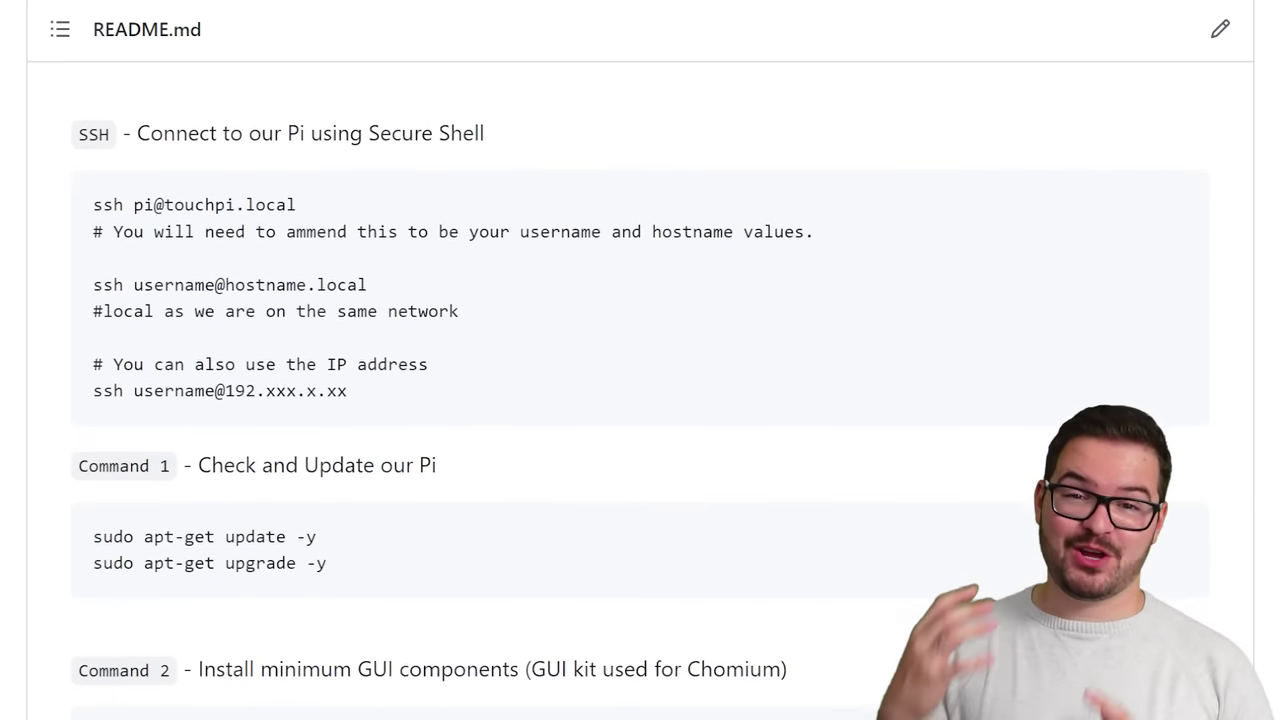
scroll(640, 388, down, 11)
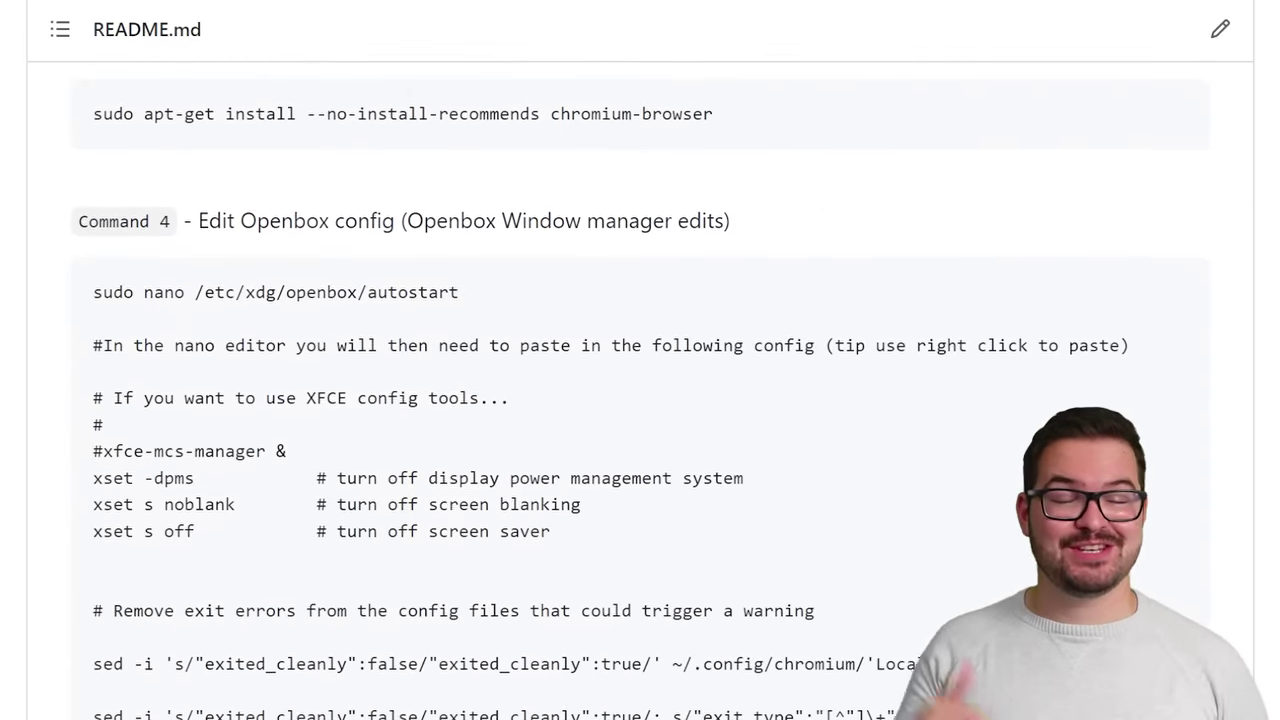
scroll(640, 388, down, 10)
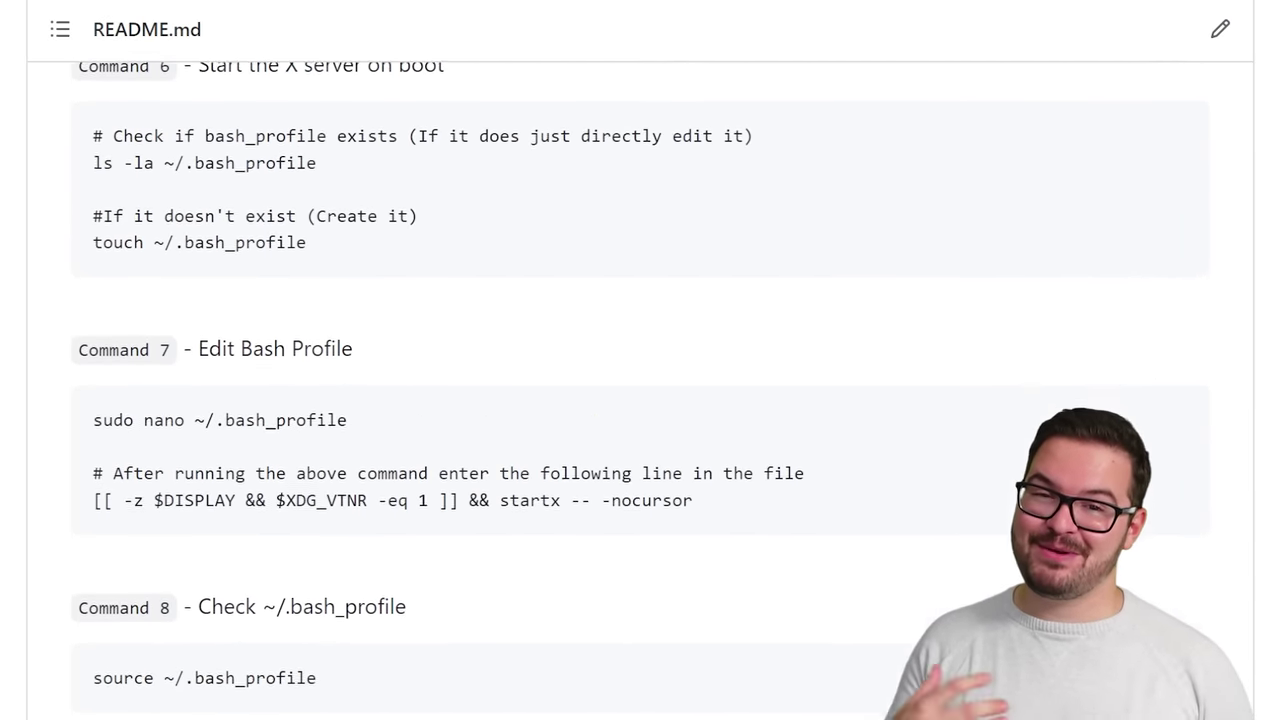
scroll(640, 388, down, 1)
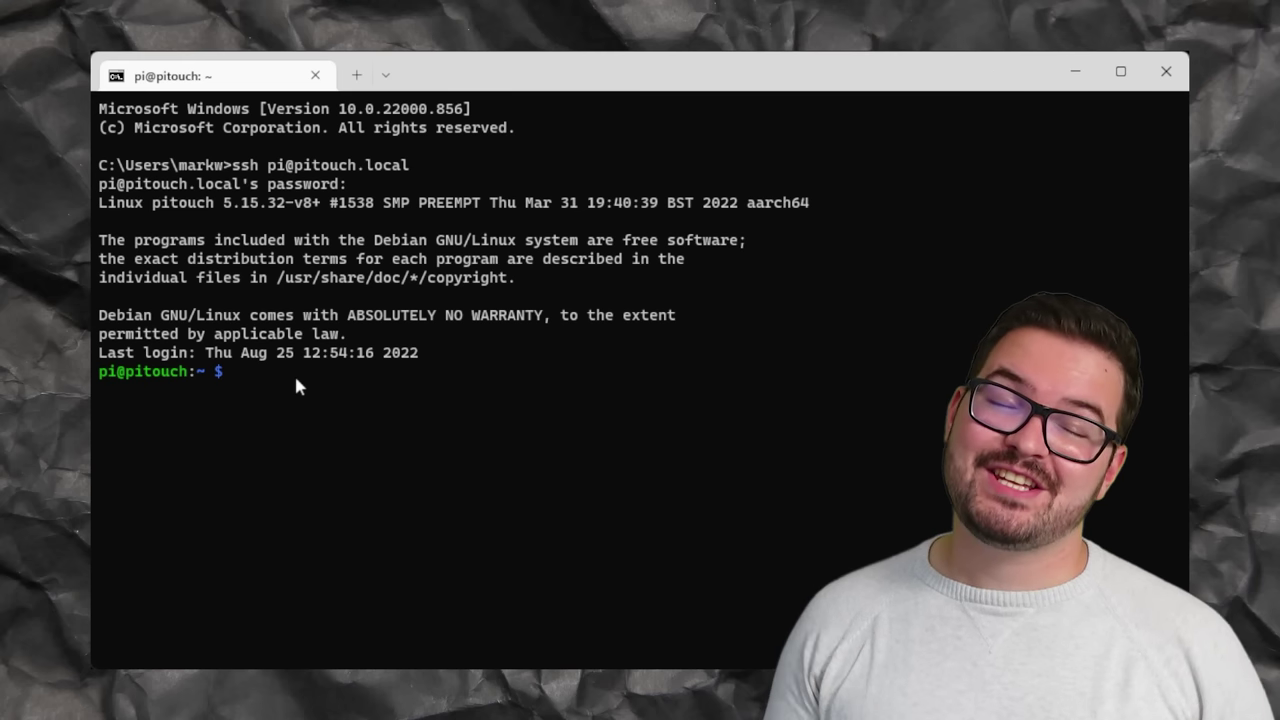
text(sudo apt-get update -y sudo apt-get upgrade -y)
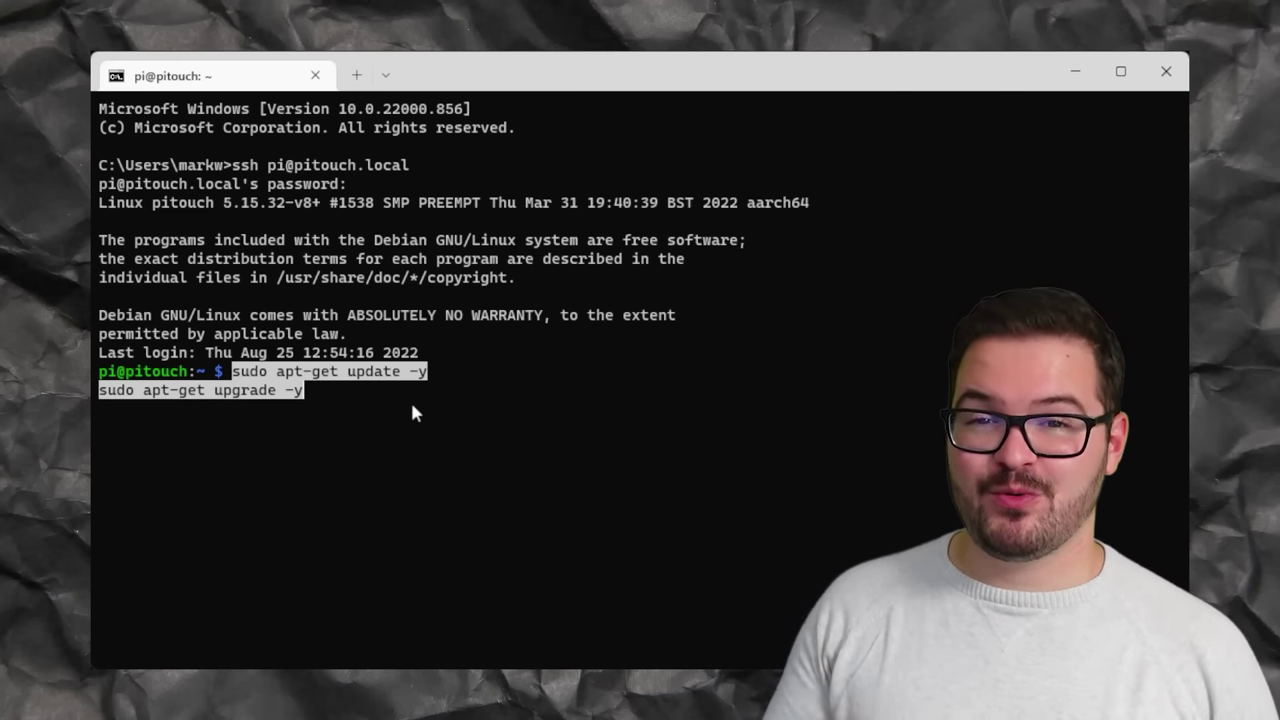
key(Return)
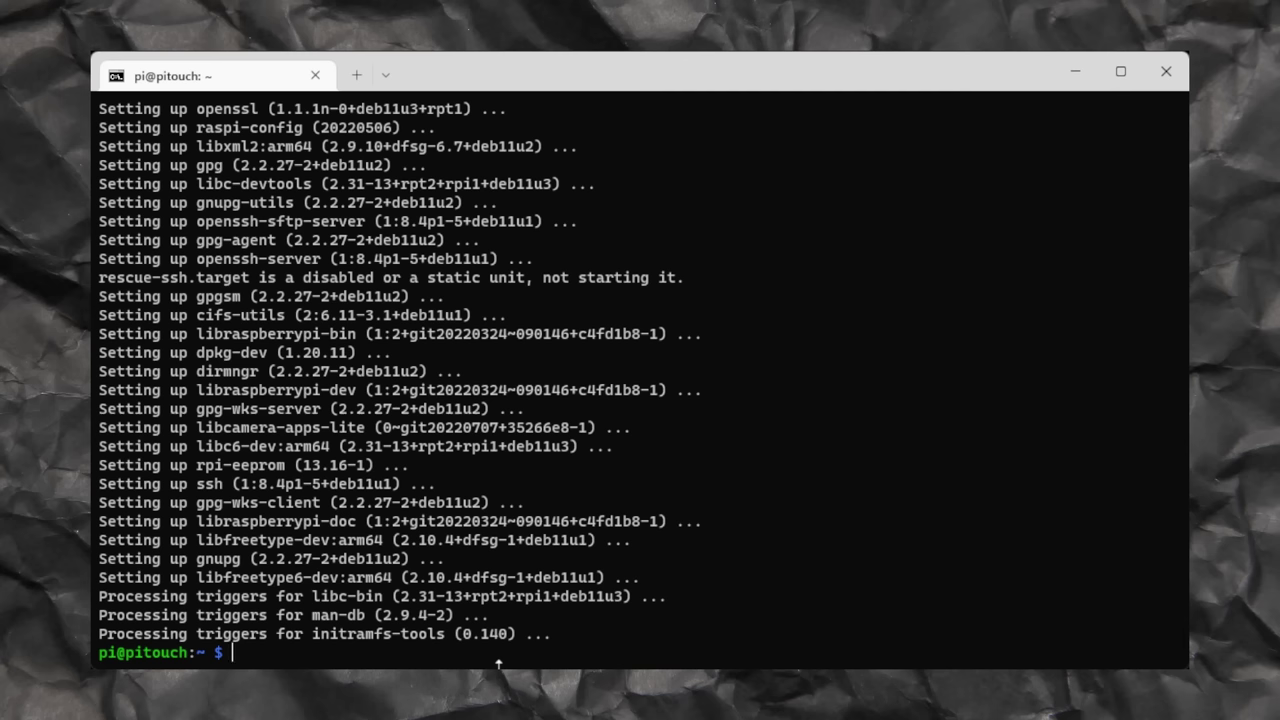
- Start sudo raspi-config and disable overscan compensation for HDMI-1 through the Underscan display option
text(sudo raspi-)
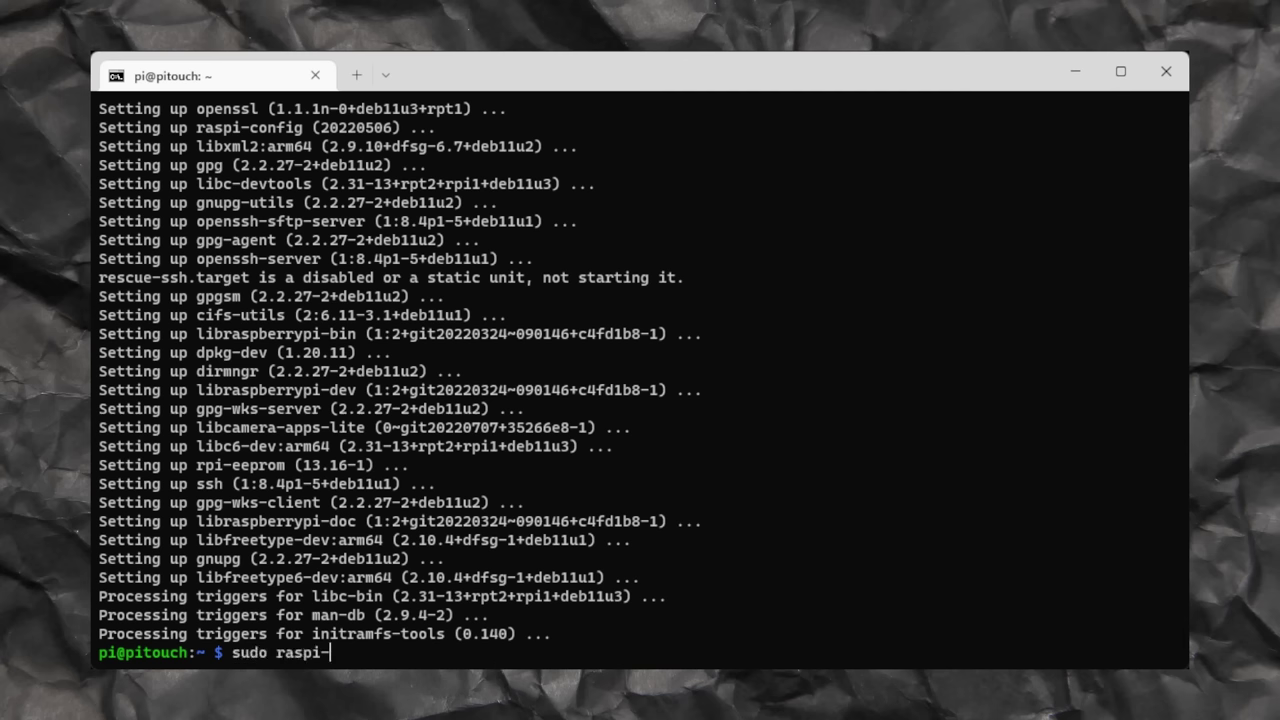
text(config)
key(Return)
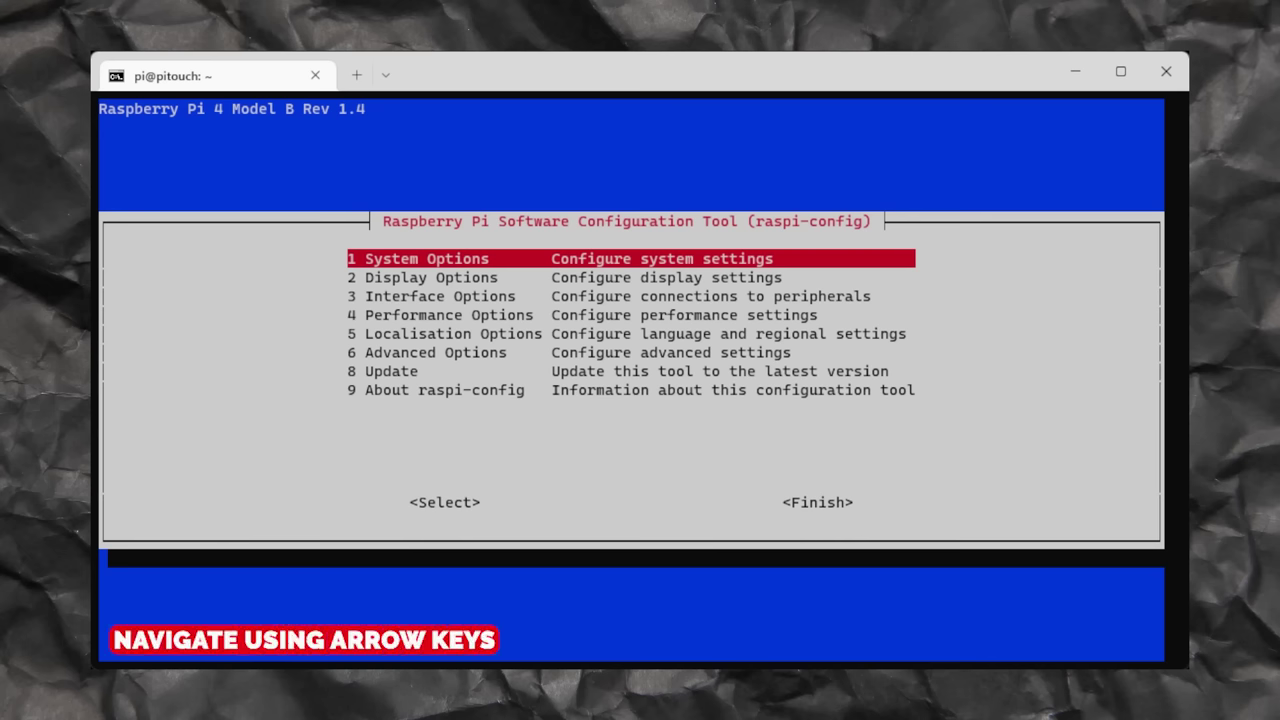
key(Down)
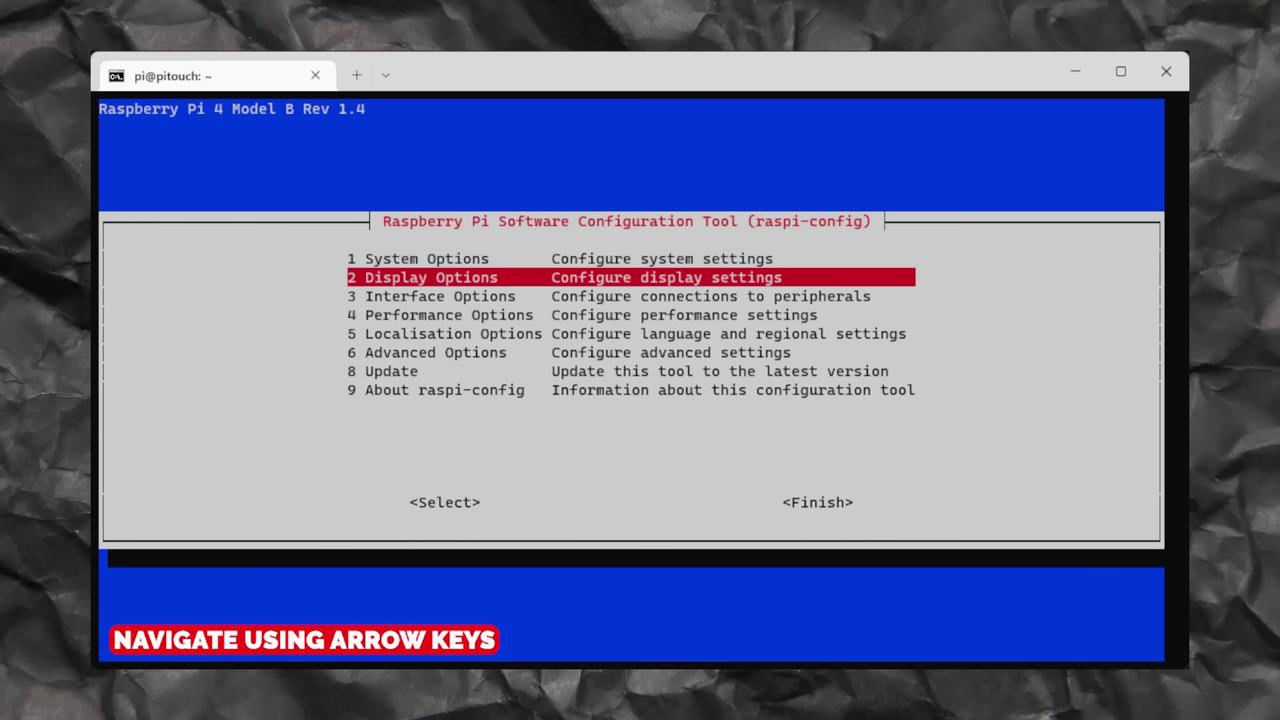
key(Return)
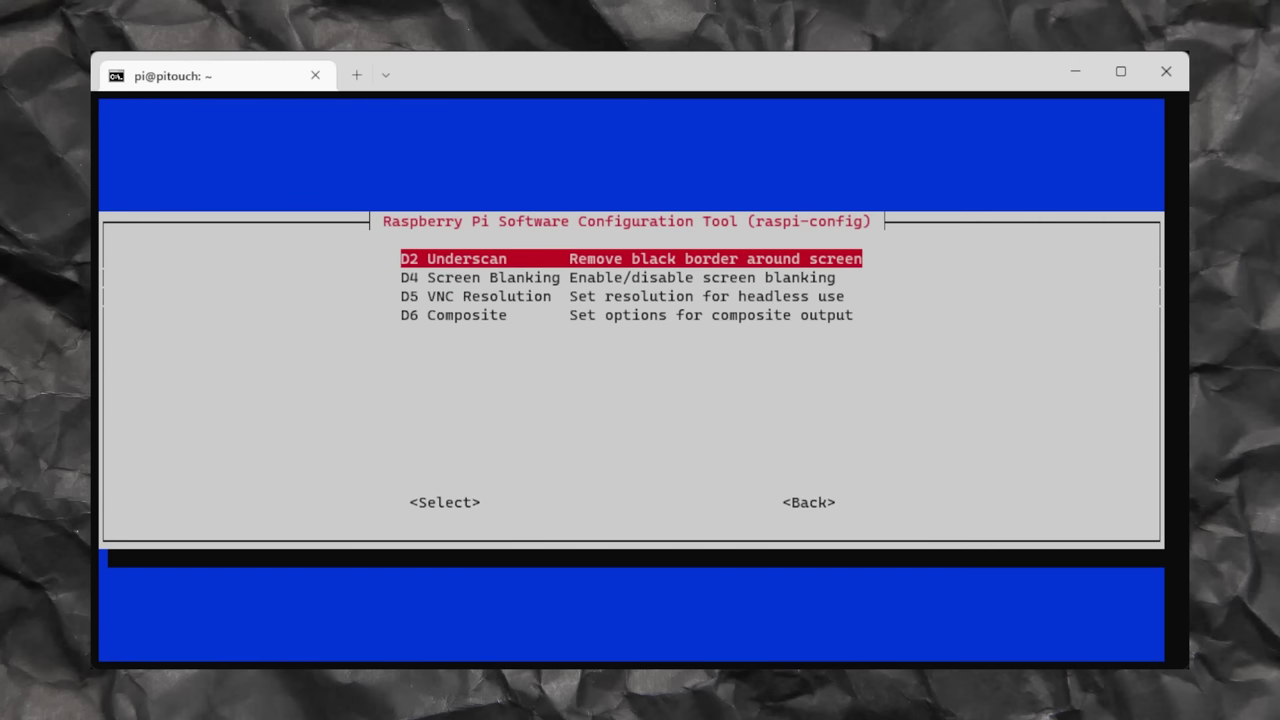
key(Return)
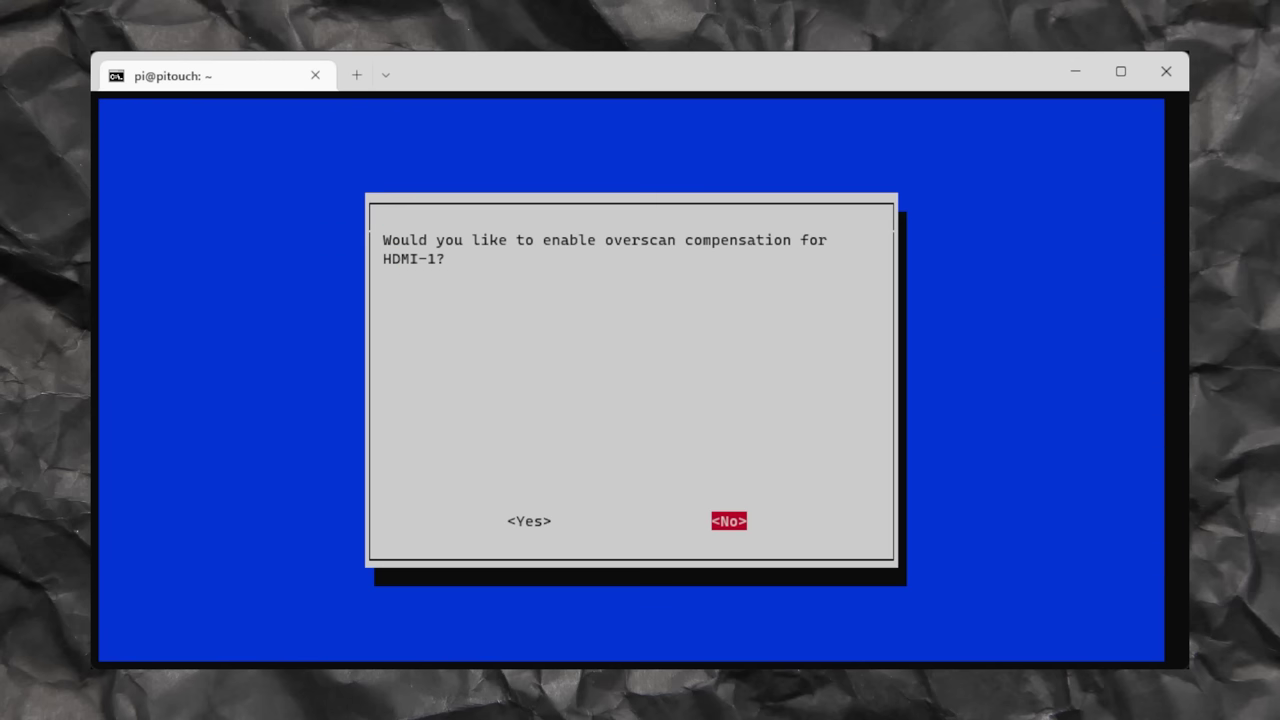
key(Return)
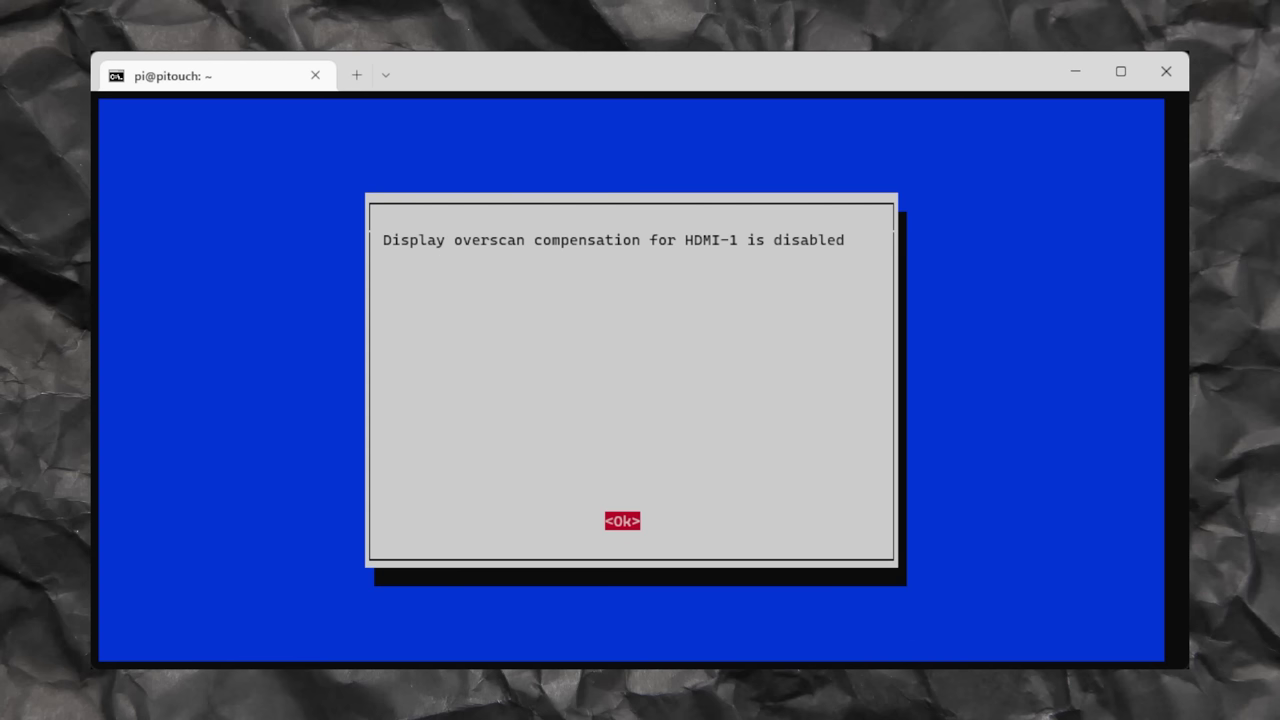
key(Return)
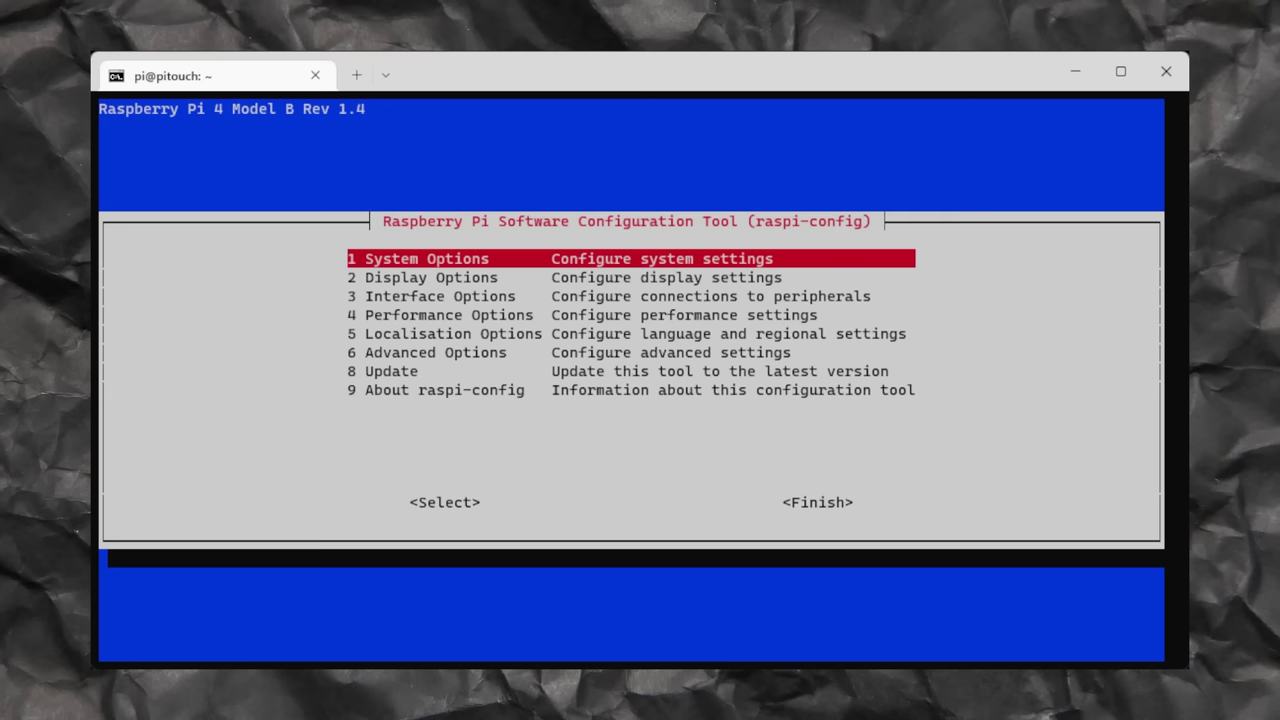
- Set the Boot / Auto Login system option to Console Autologin as the pi user
key(Return)
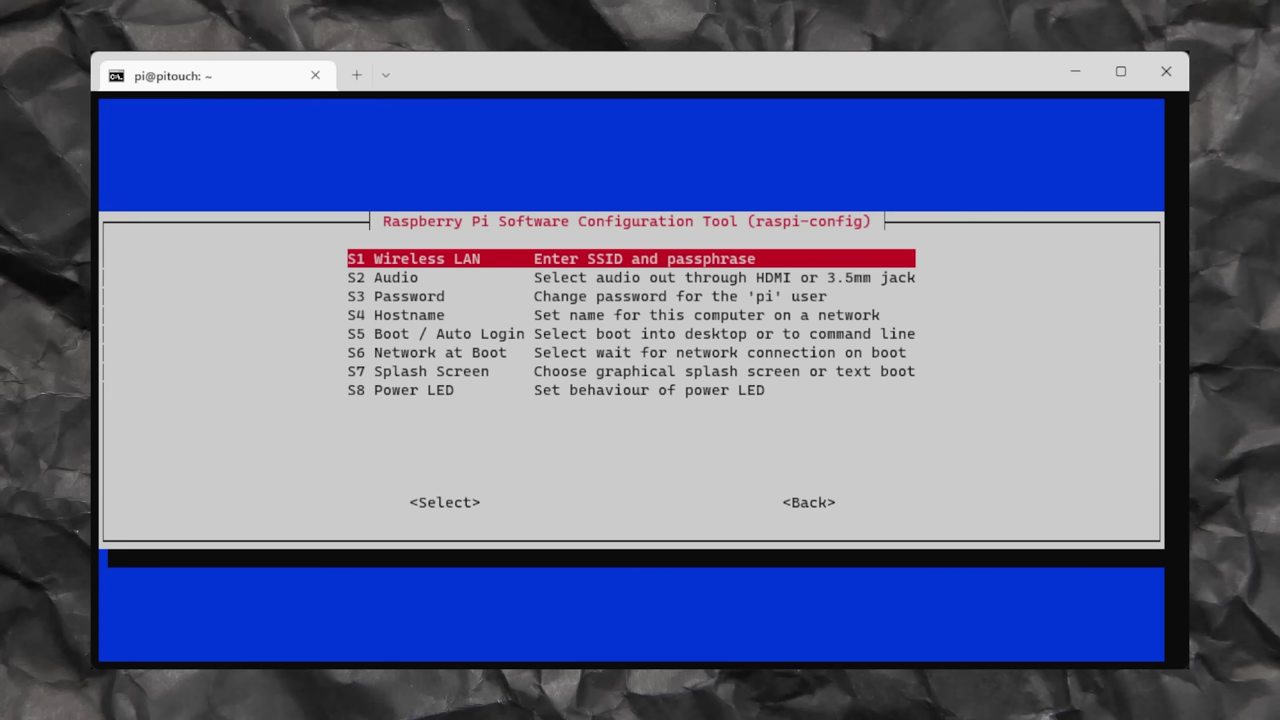
key(Down)
key(Down)
key(Down)
key(Down)
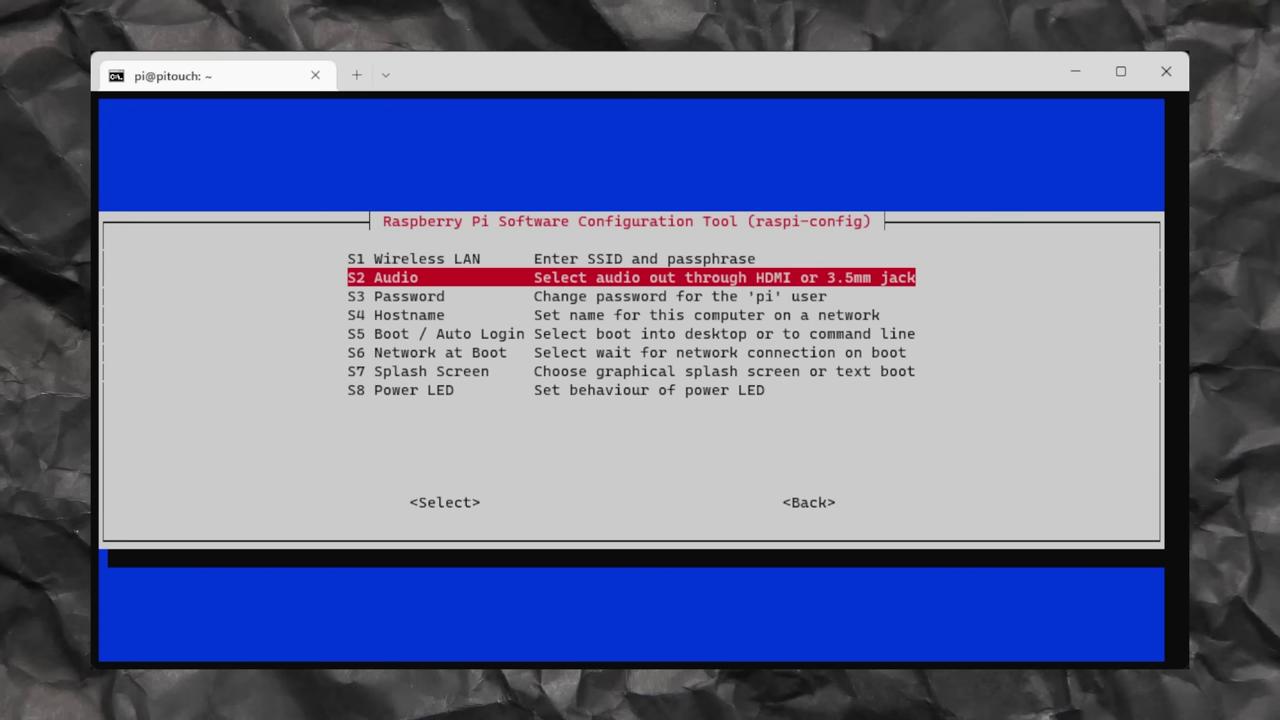
key(Return)
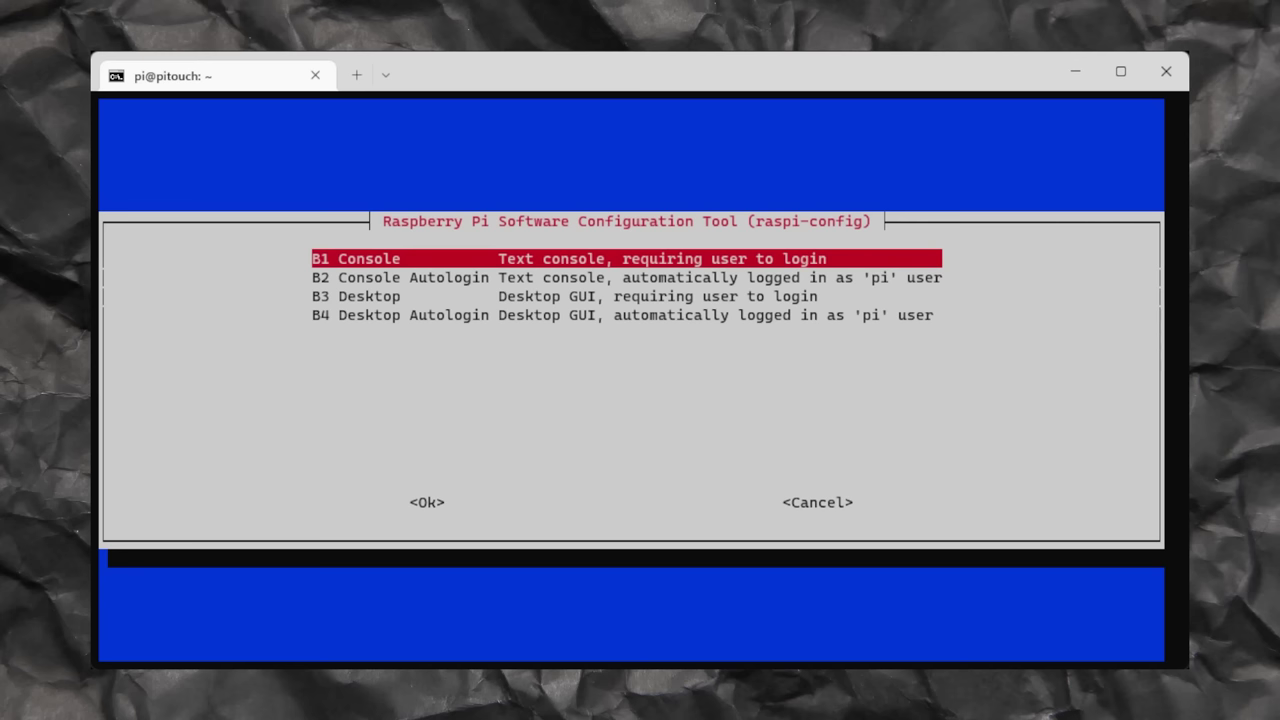
key(Down)
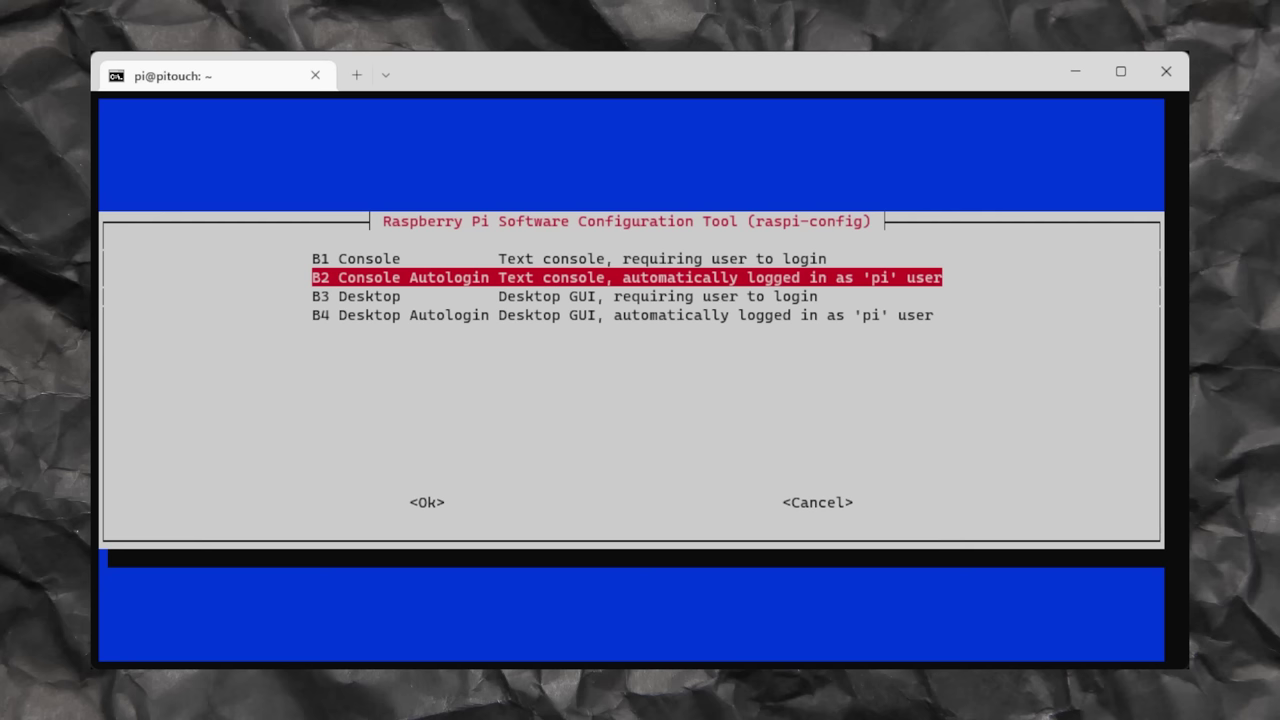
key(Return)
- Finish the raspi-config session and accept rebooting the Pi
key(Down)
key(Down)
key(Down)
key(Down)
key(Down)
key(Down)
key(Down)
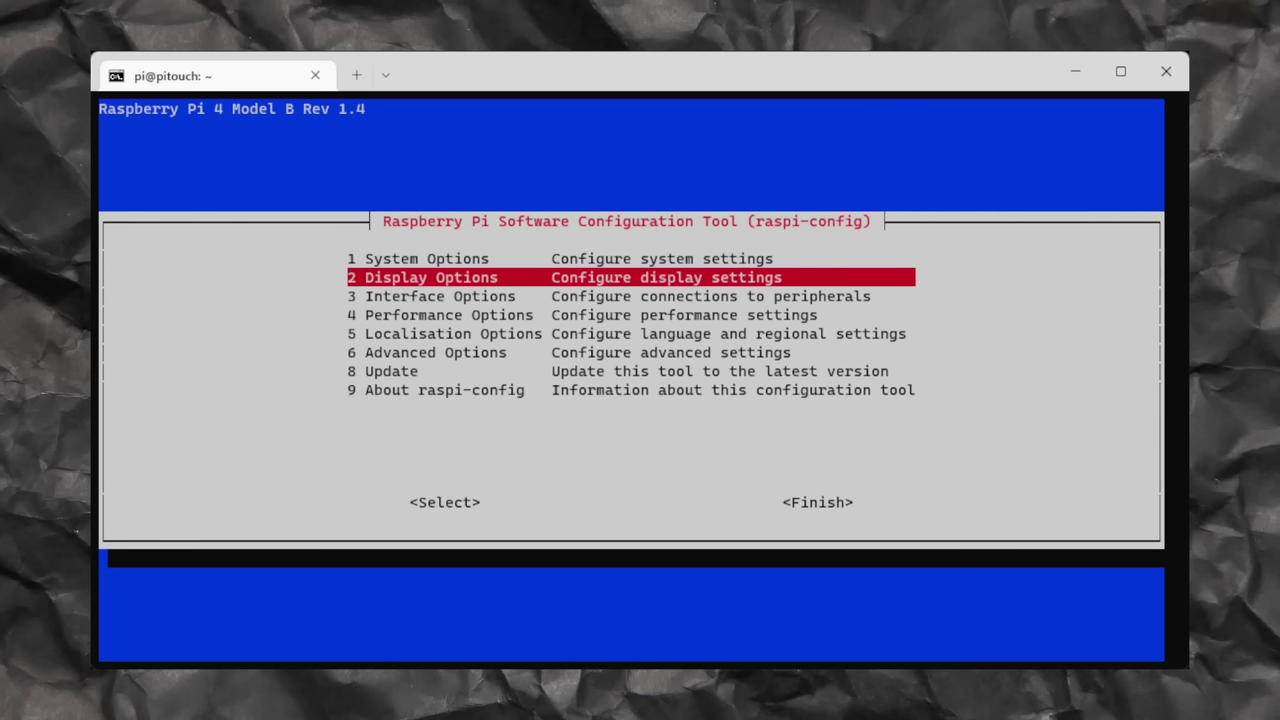
key(Tab)
key(Tab)
key(Return)
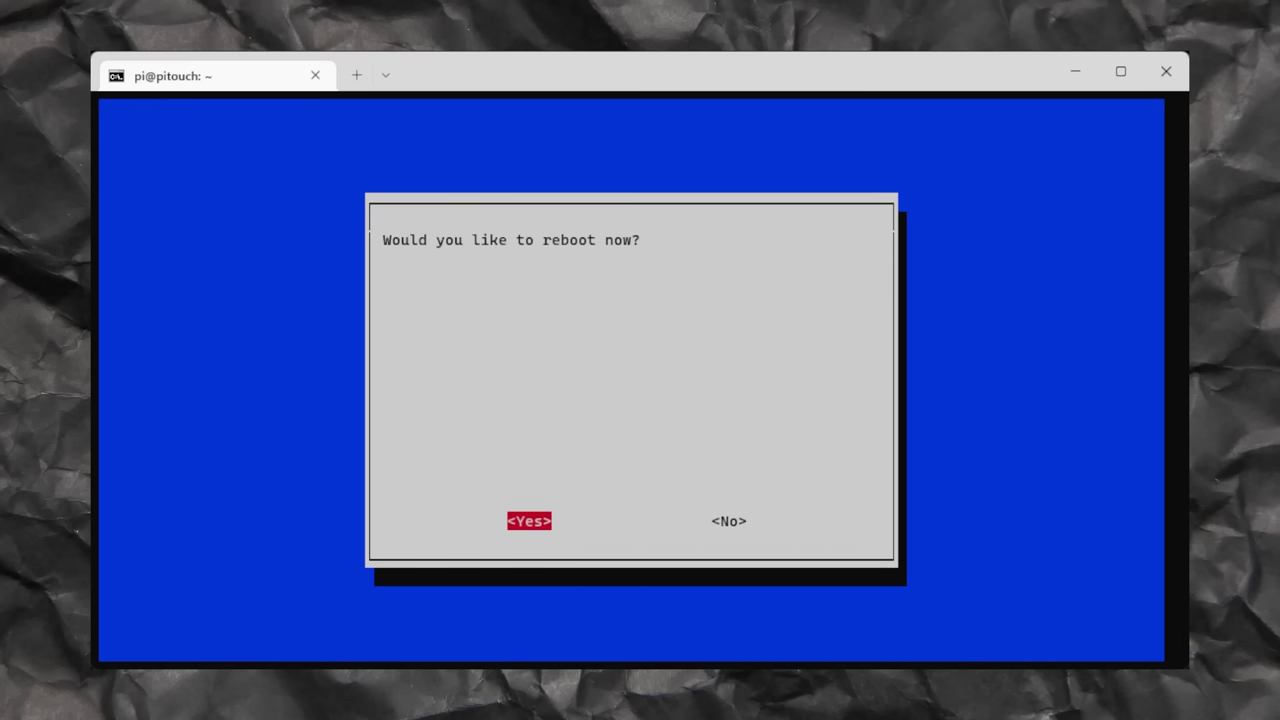
key(Return)
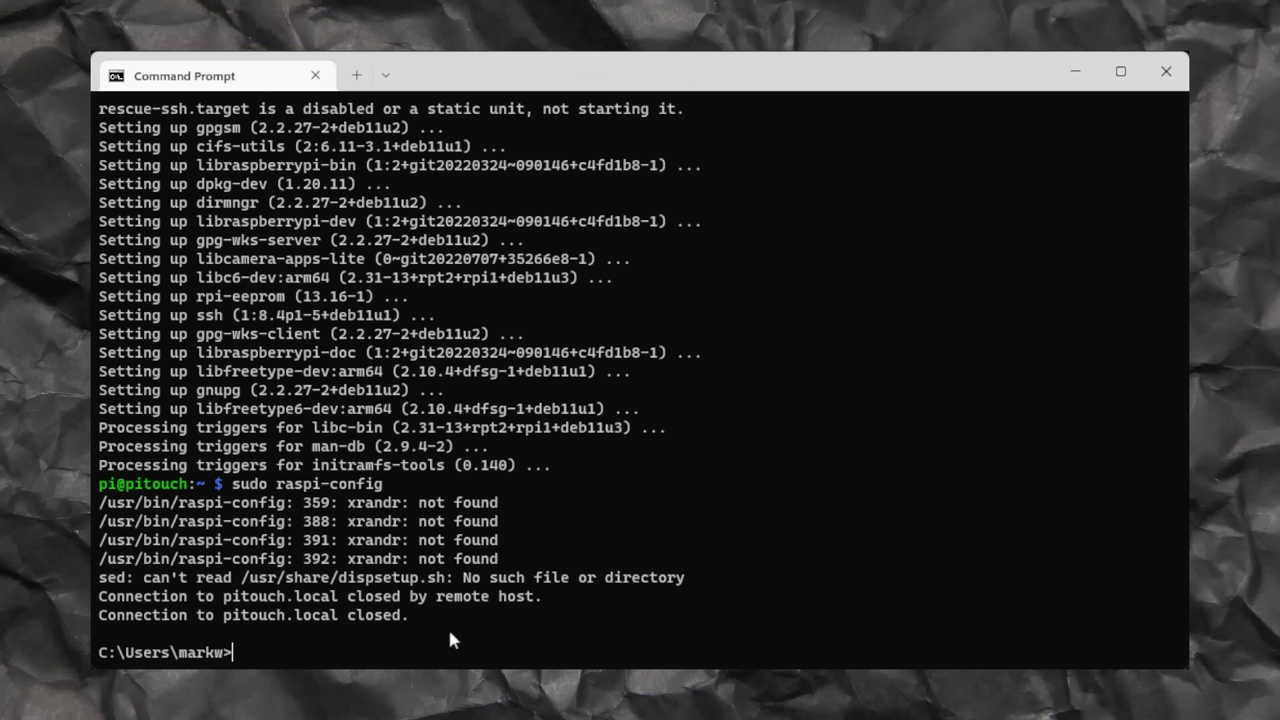
text(ssh pi@pitouch.local)
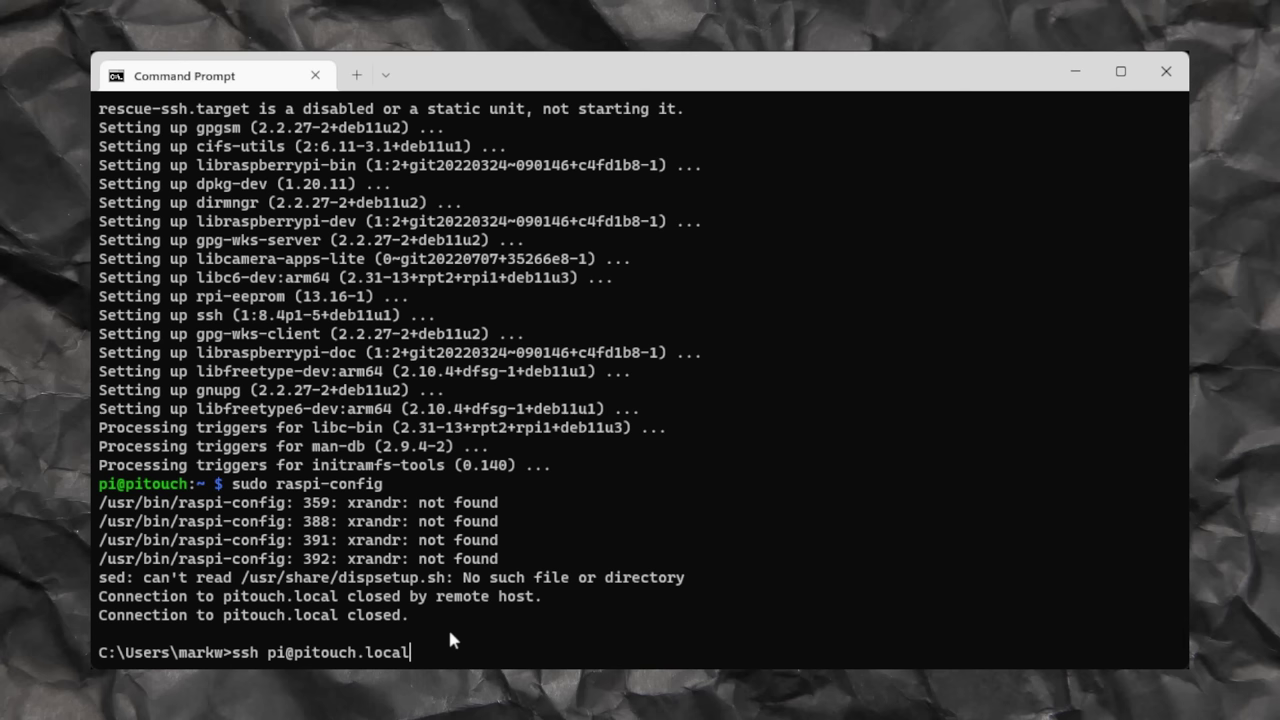
key(Return)
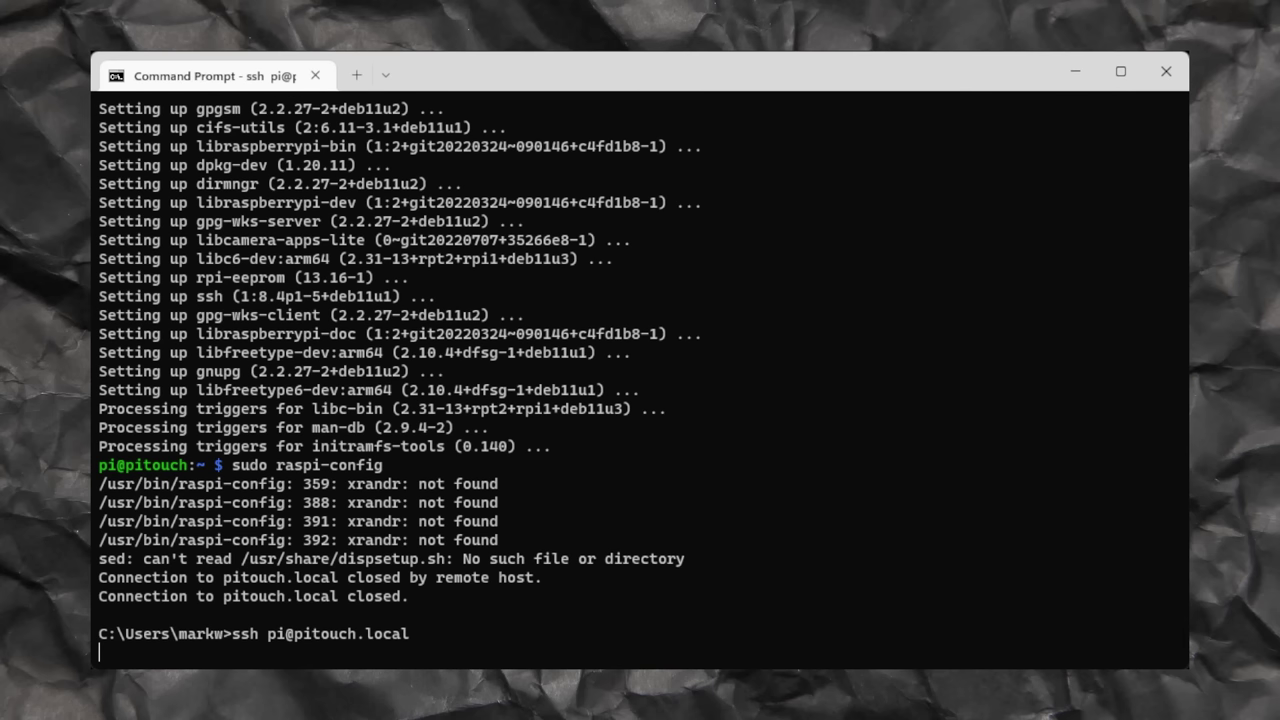
key(Return)
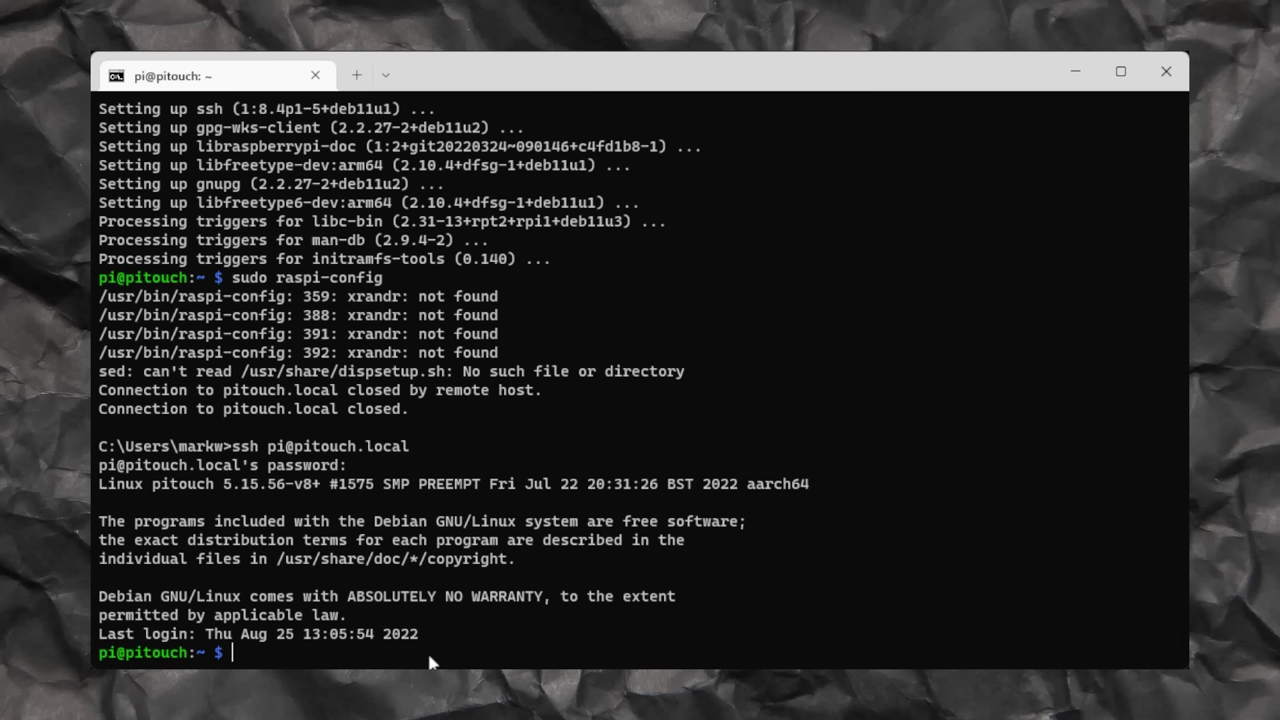
- Install xserver-xorg, x11-xserver-utils, xinit and openbox using apt-get with --no-install-recommends, accepting the installation
text(sudo apt-get install --no-install-recommends xserver-xorg x11-xserver-utils xinit openbox)
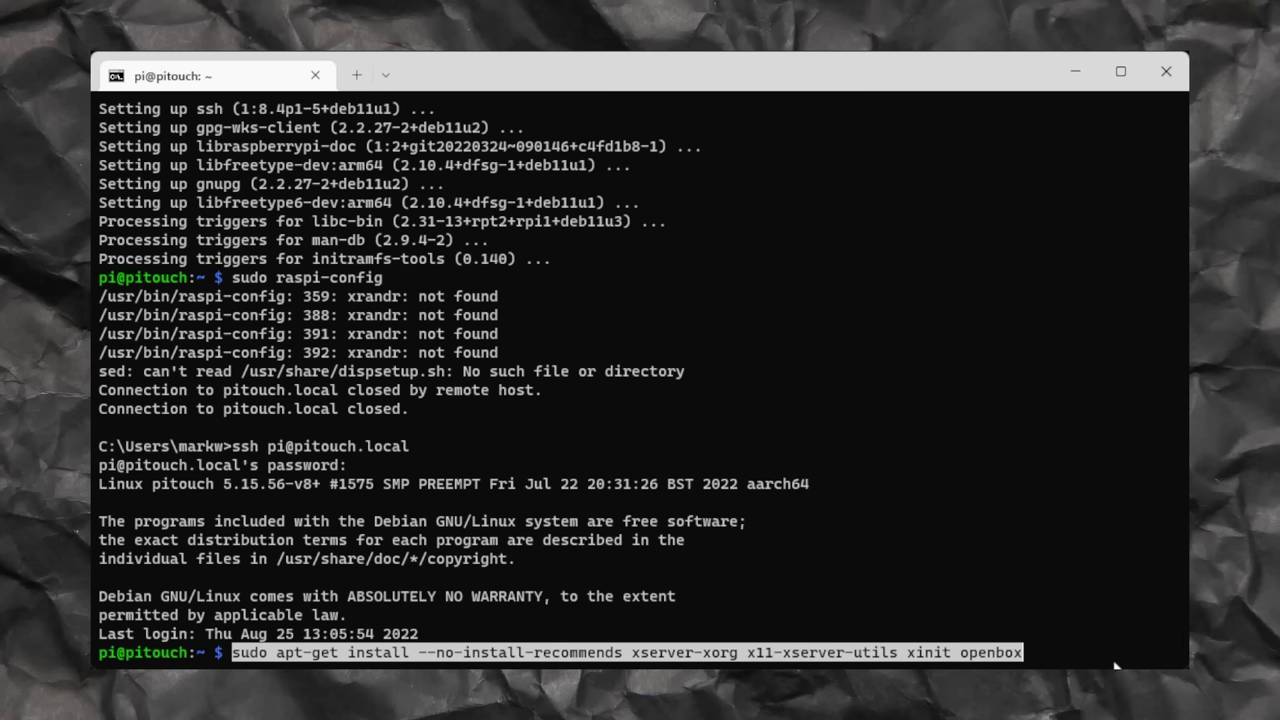
key(Return)
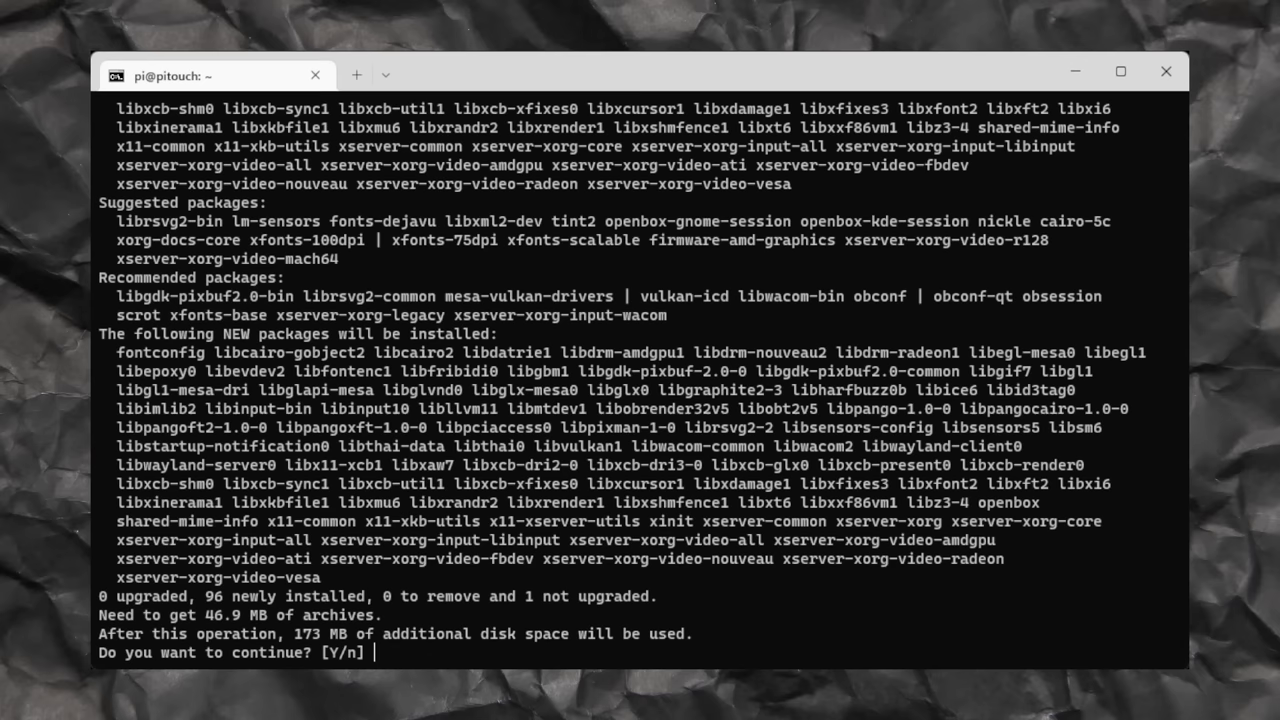
text(y)
key(Return)
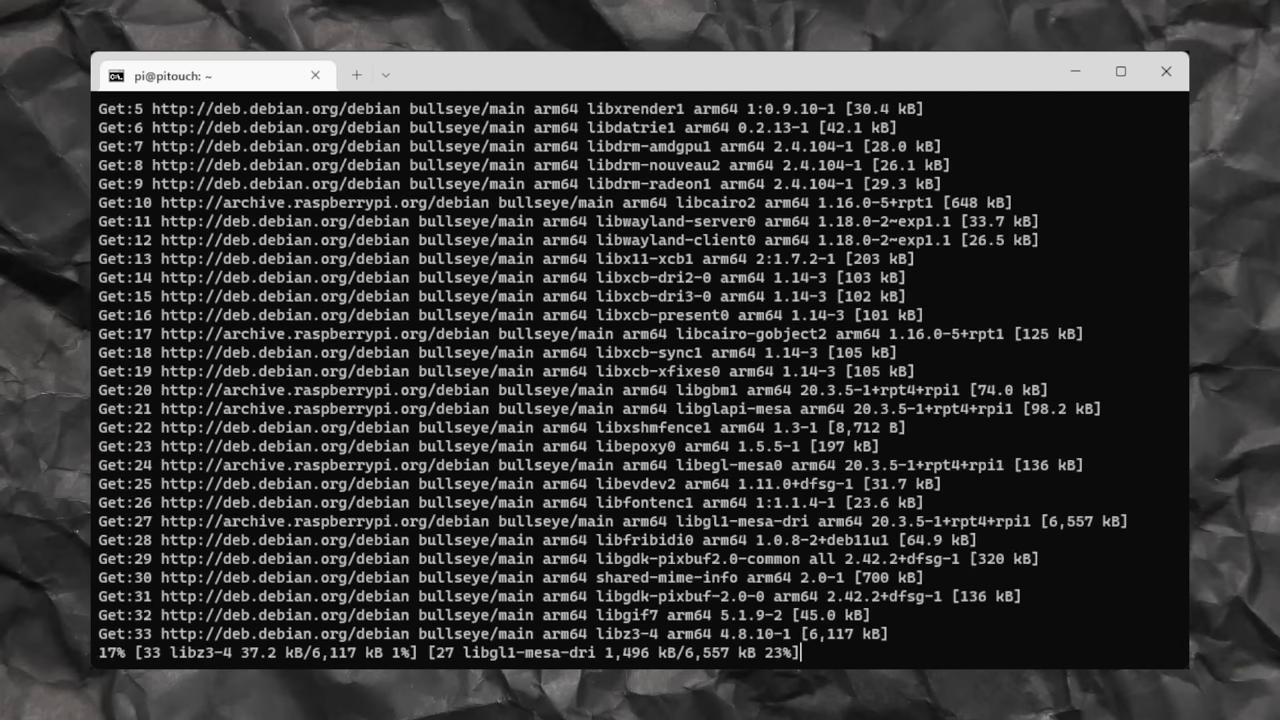
- Install chromium-browser using sudo apt-get install --no-install-recommends and accept the installation
right_click(376, 660)
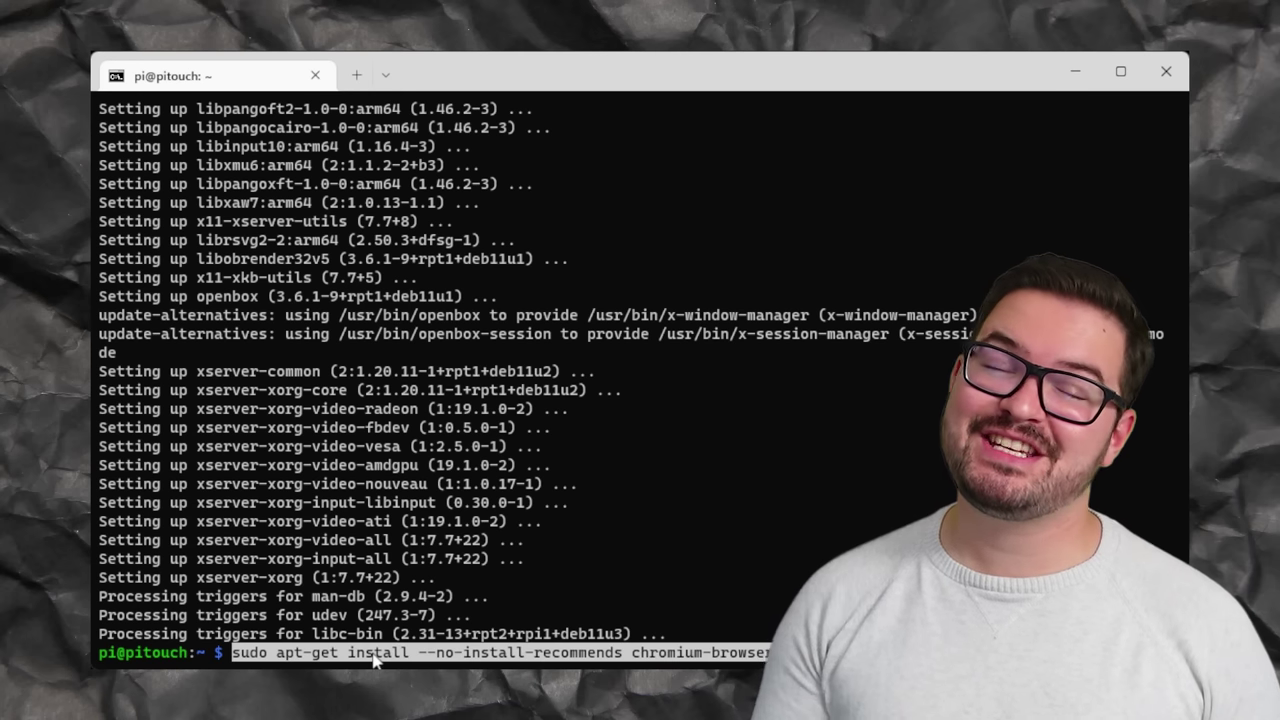
key(Return)
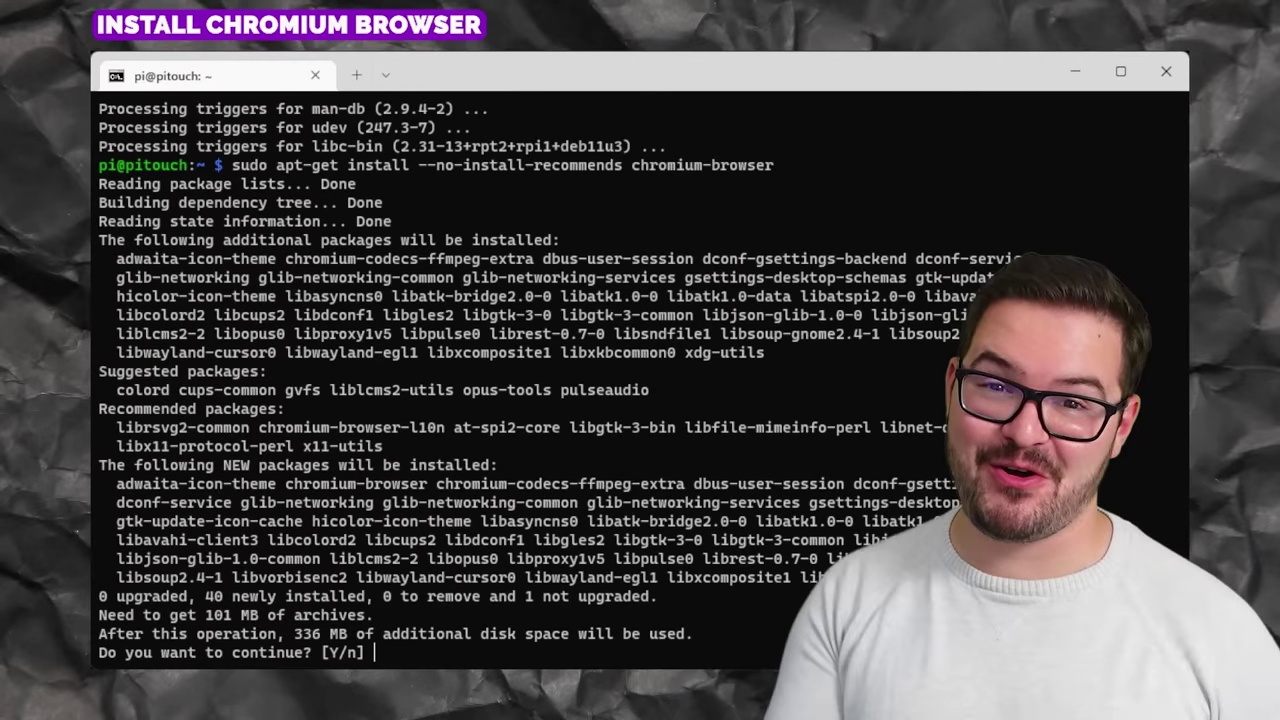
text(y)
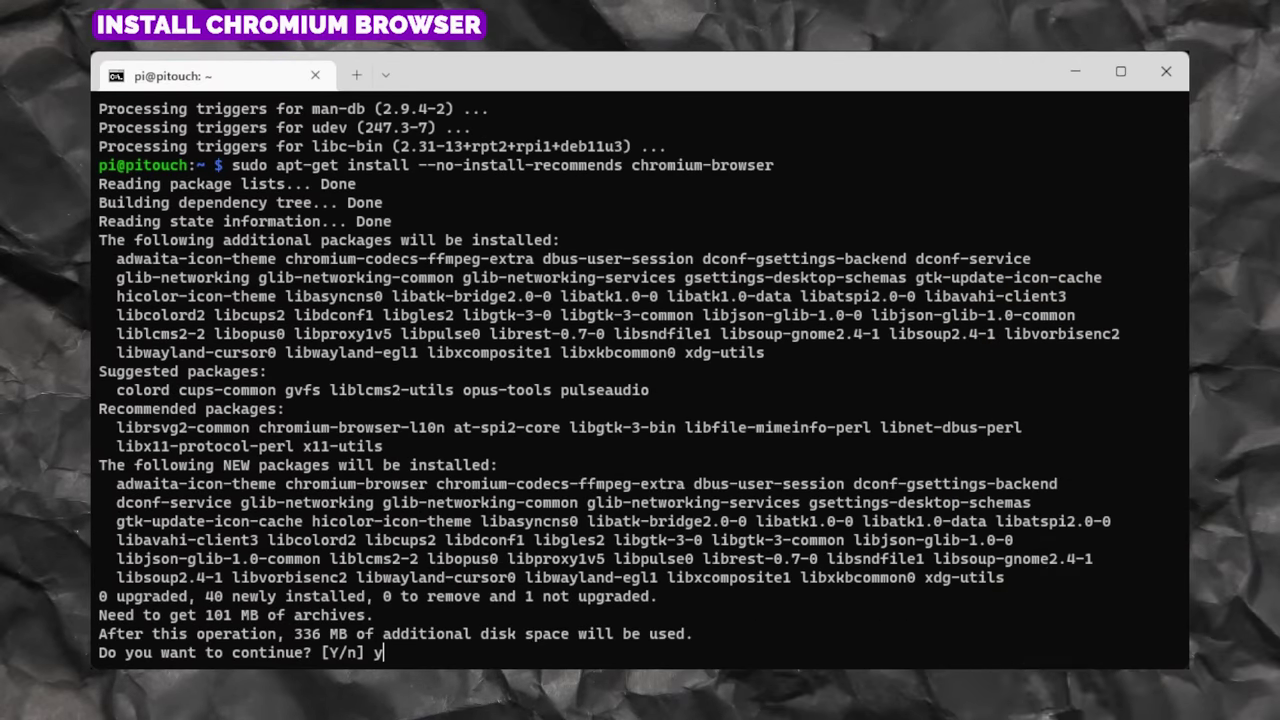
key(Return)
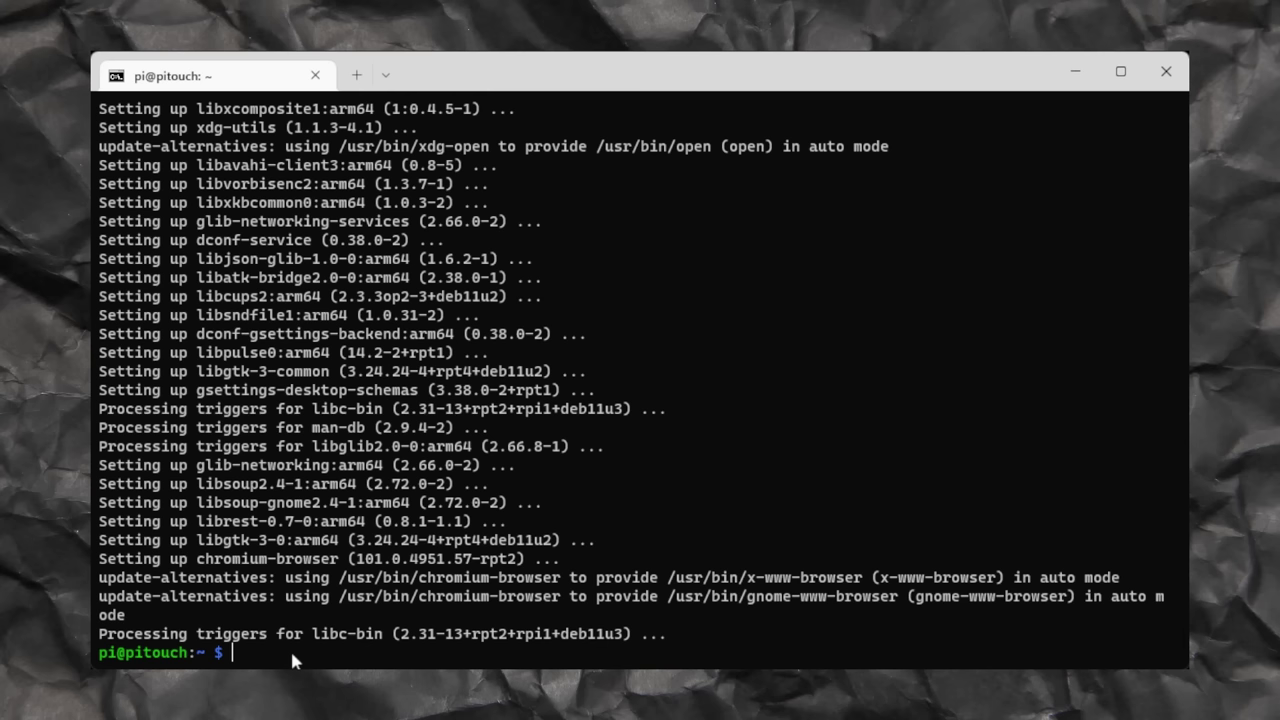
- Edit /etc/xdg/openbox/autostart in nano, adding the copied xset, sed and Chromium kiosk-mode commands, and save the file
text(sudo nano /etc/xdg/openbox/autostart)
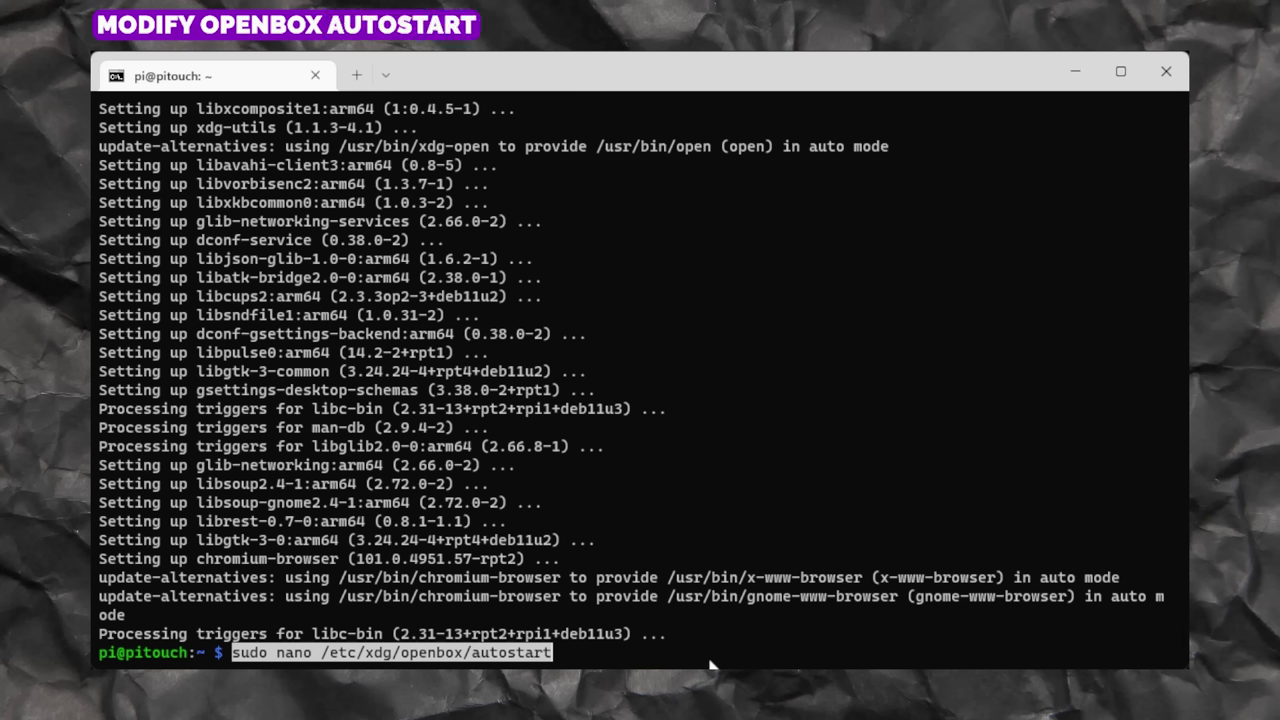
key(Return)
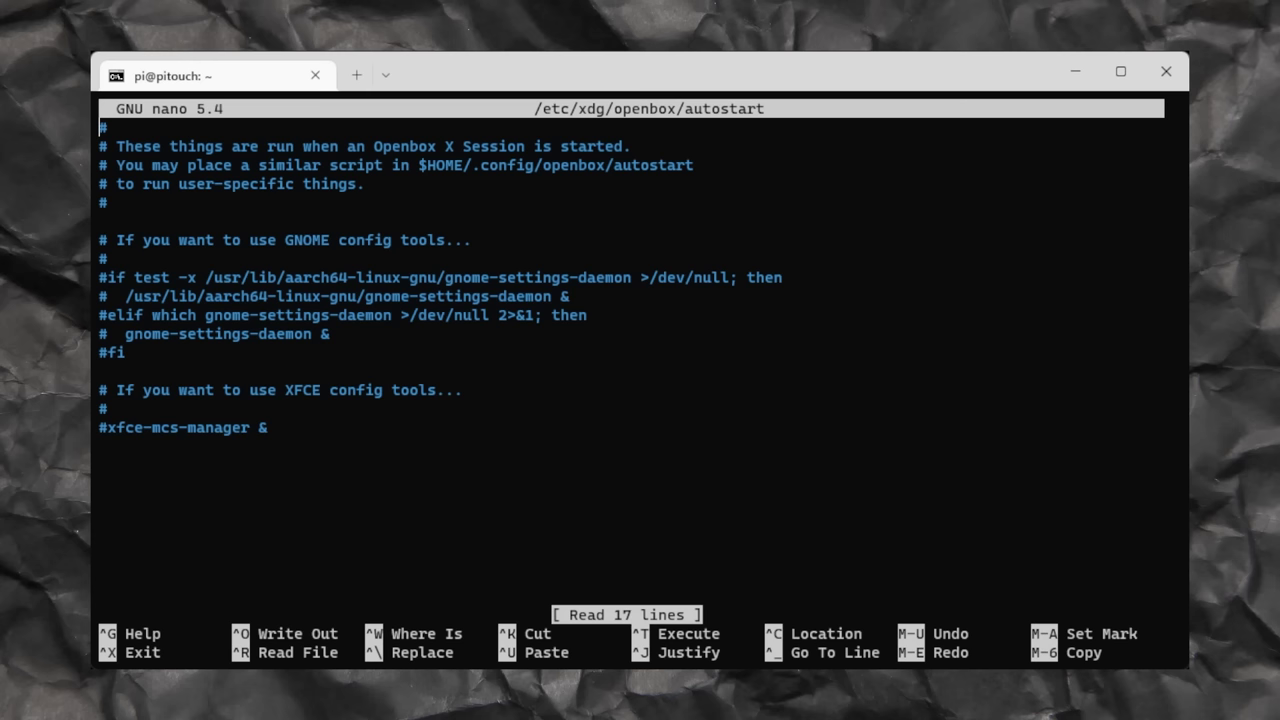
key(ctrl+v)
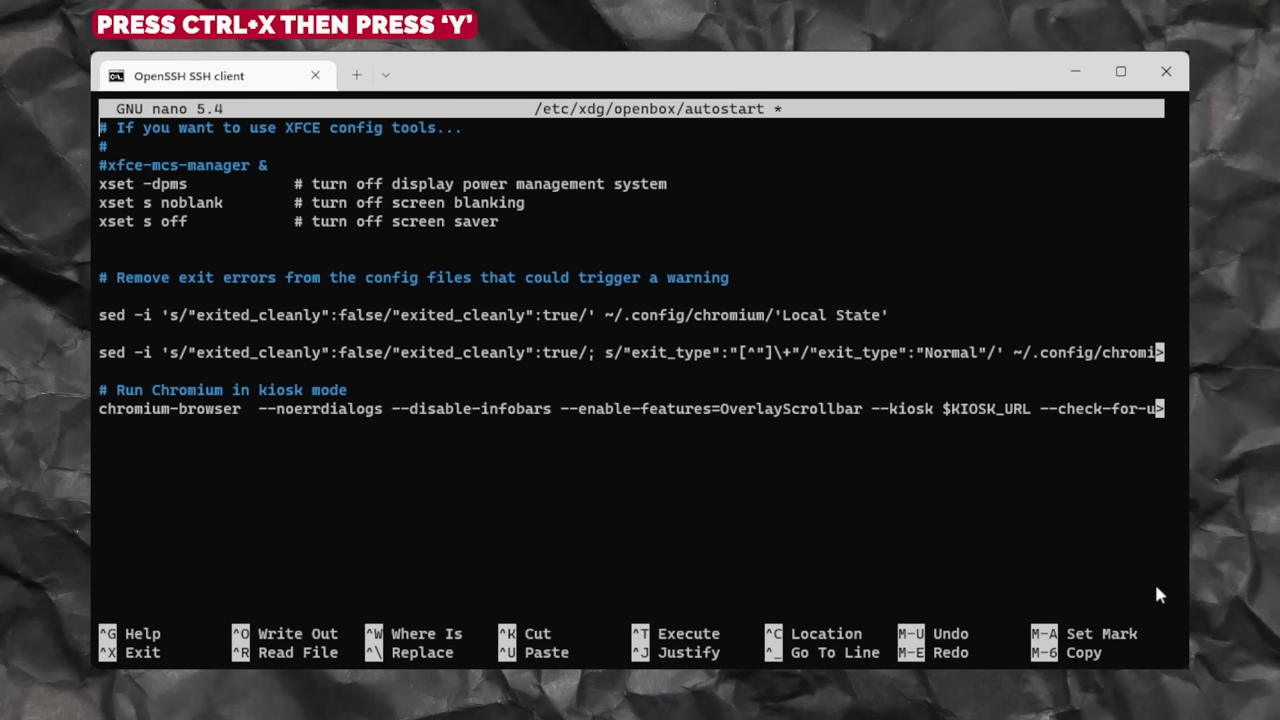
key(ctrl+x)
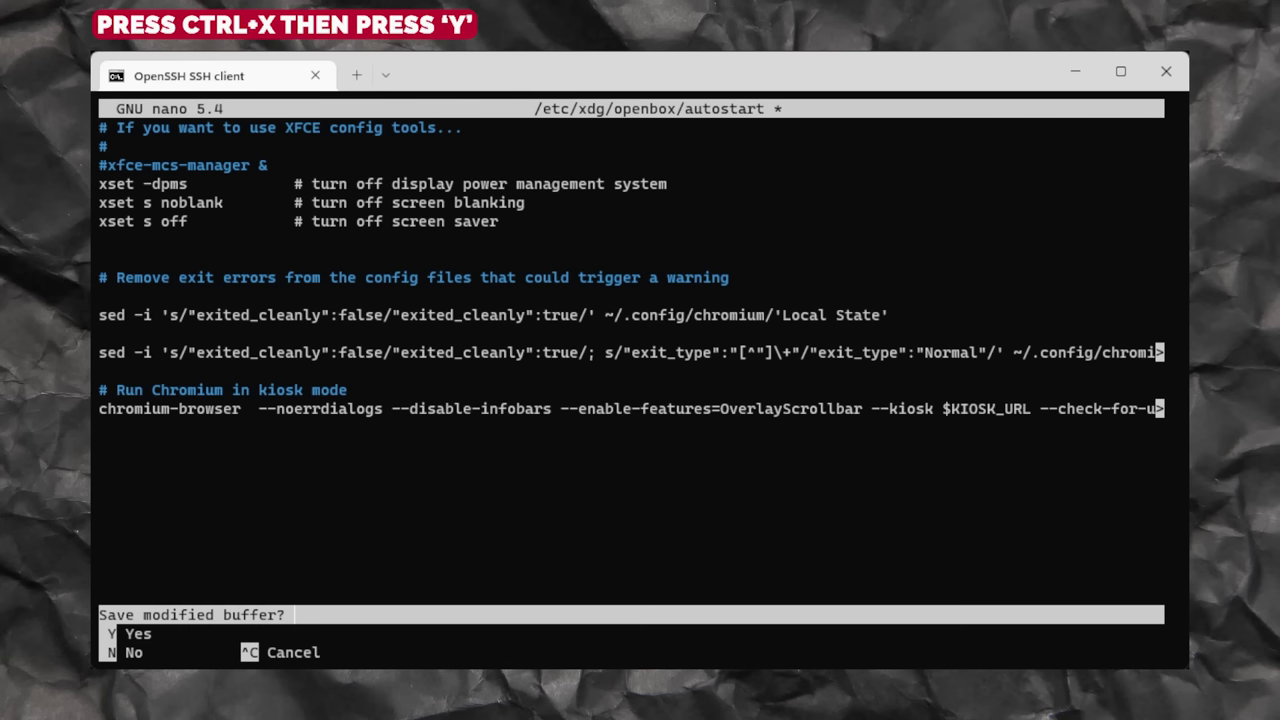
key(y)
key(Return)
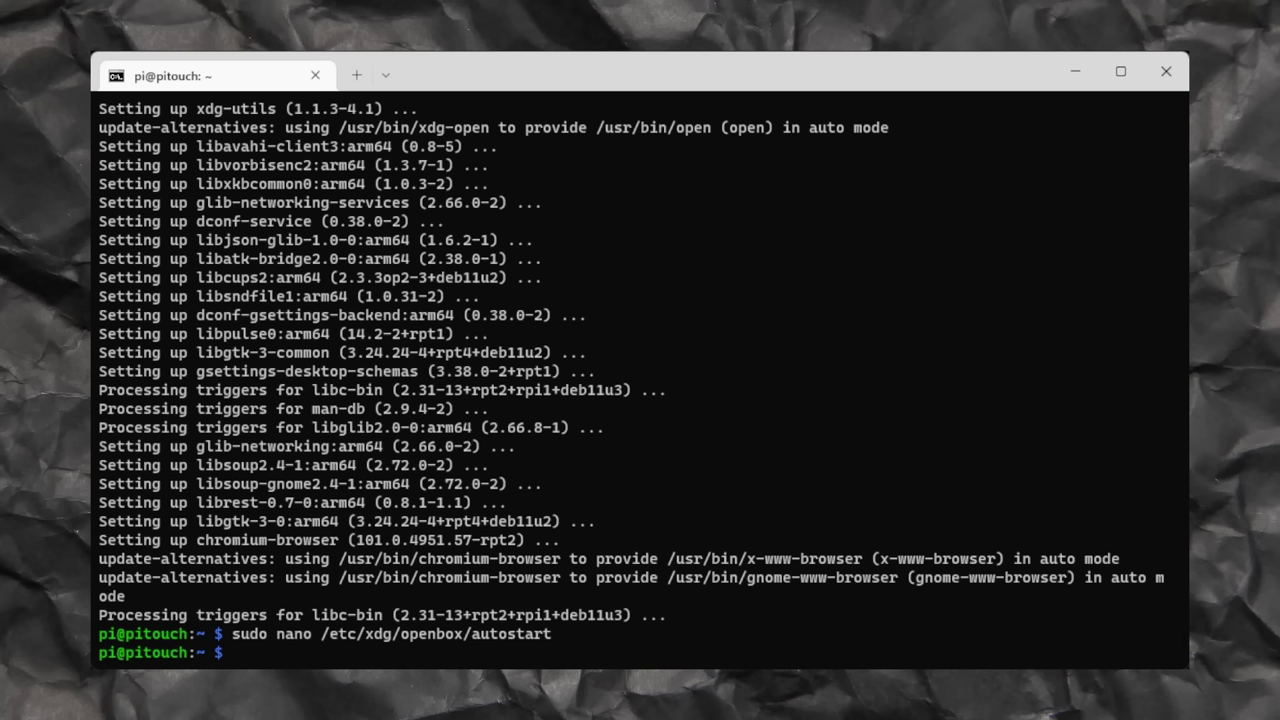
right_click(770, 617)
key(Return)
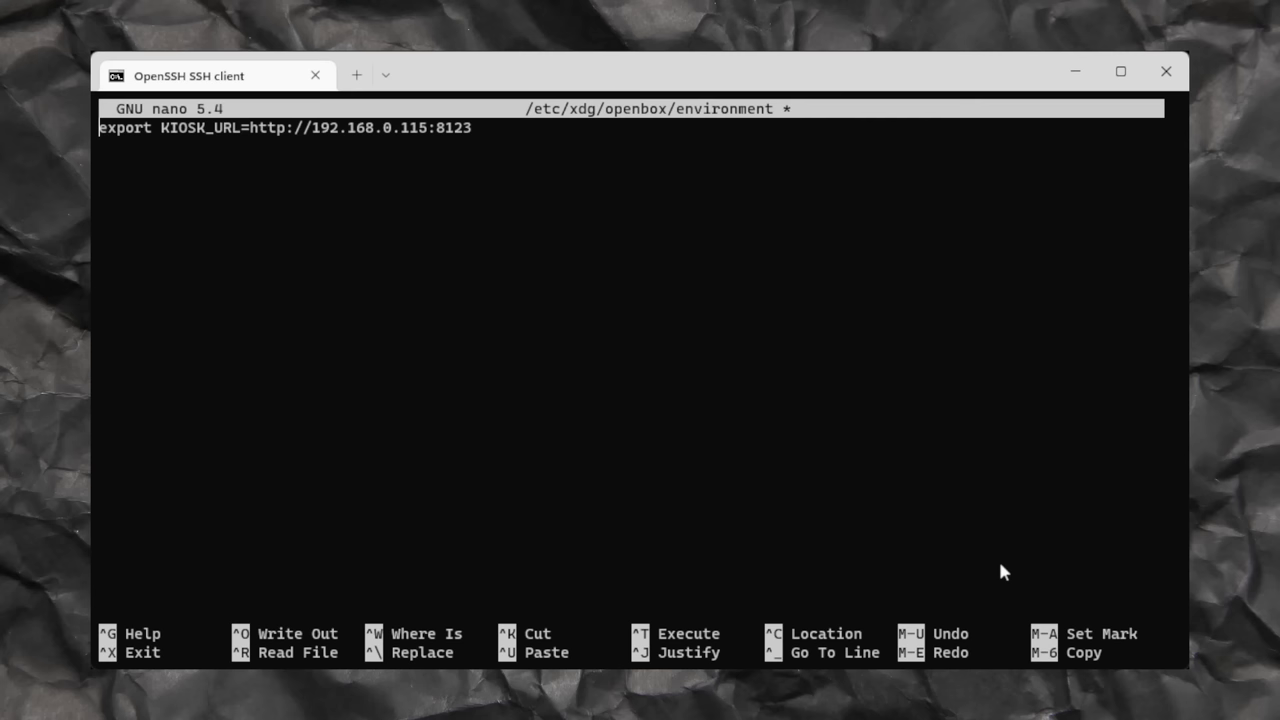
key(ctrl+x)
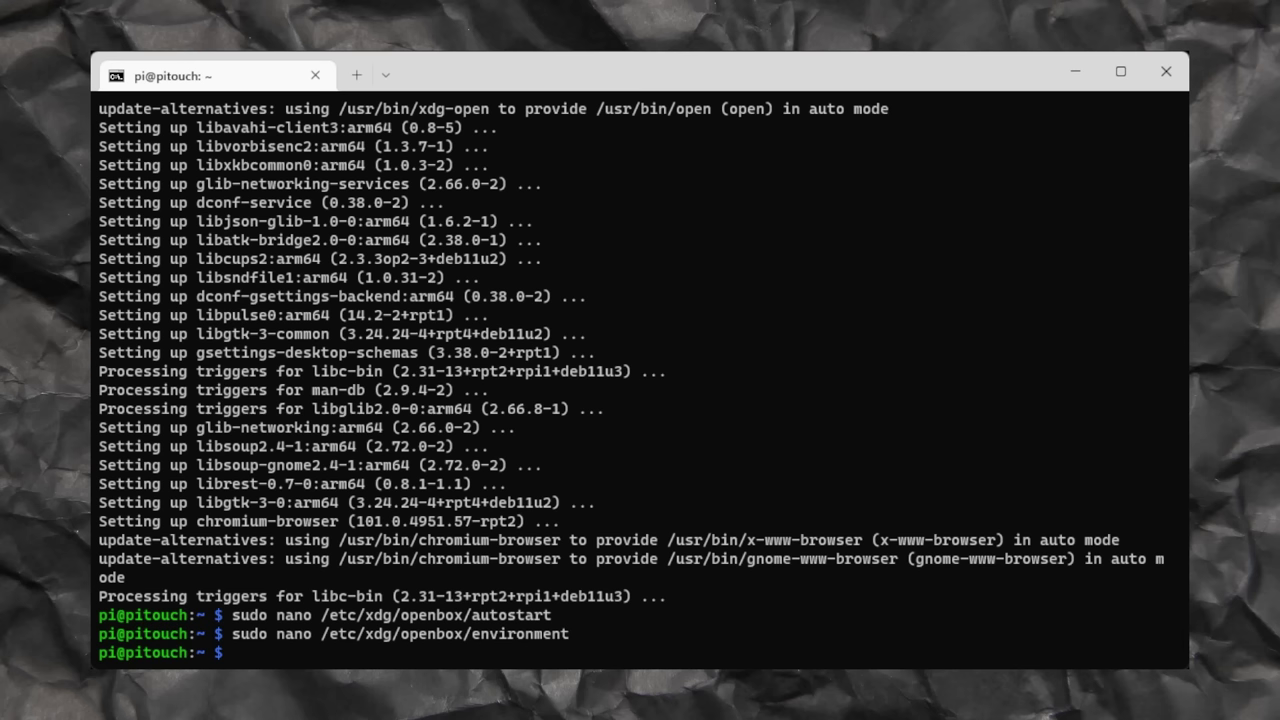
- Check for ~/.bash_profile with ls -la and create the file using touch
text(ls -la ~/.bash_profile)
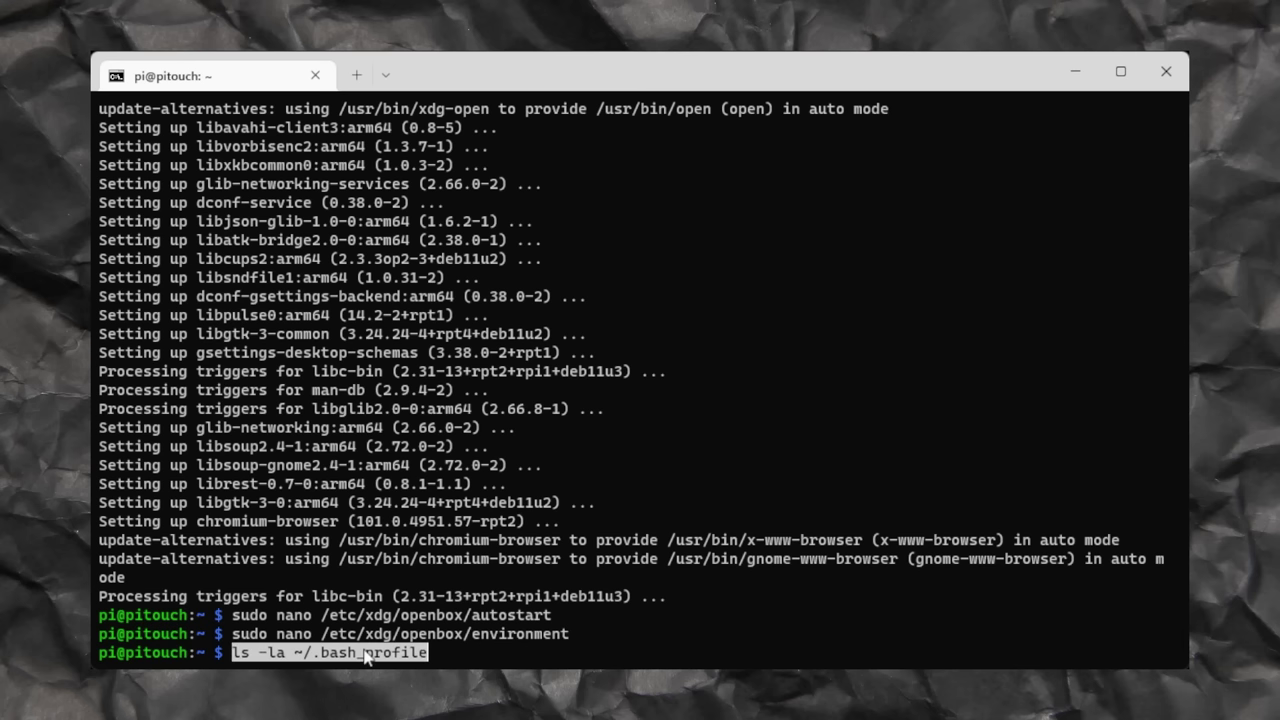
key(Return)
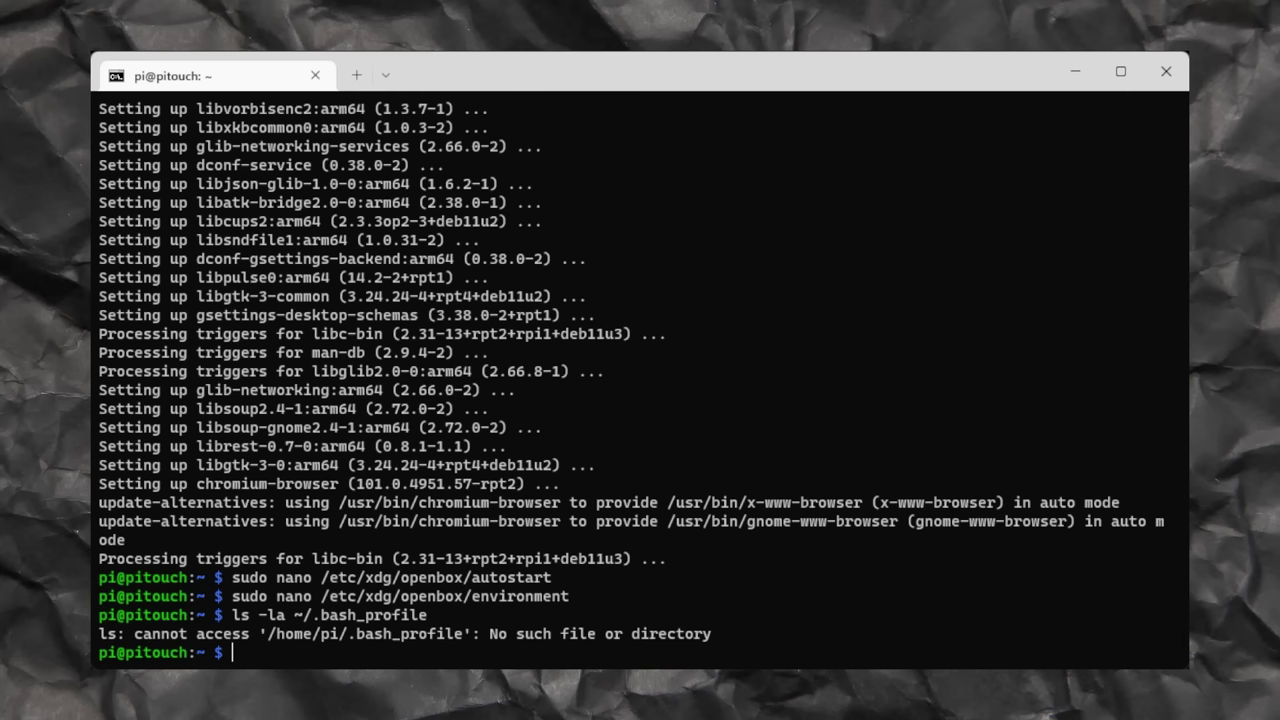
text(touch ~/.bash_profile)
key(Return)
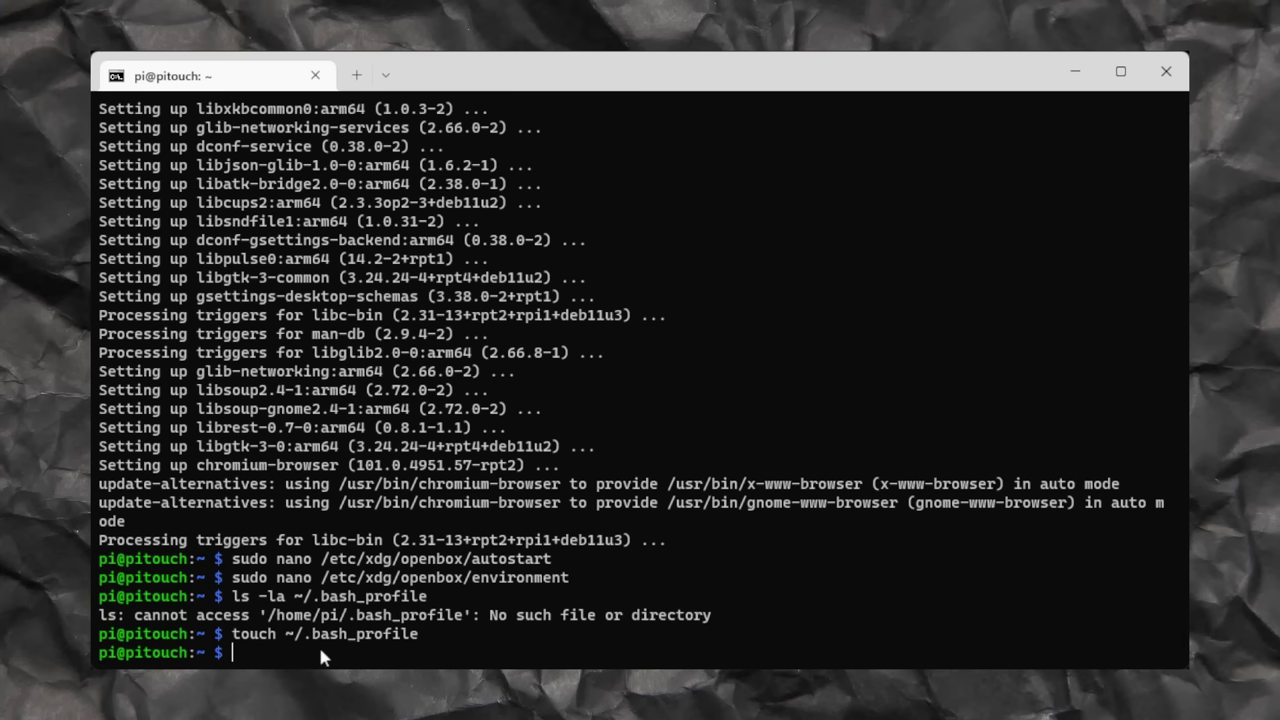
- Add [[ -z $DISPLAY && $XDG_VTNR -eq 1 ]] && startx -- -nocursor to ~/.bash_profile in nano and save it
key(ctrl+v)
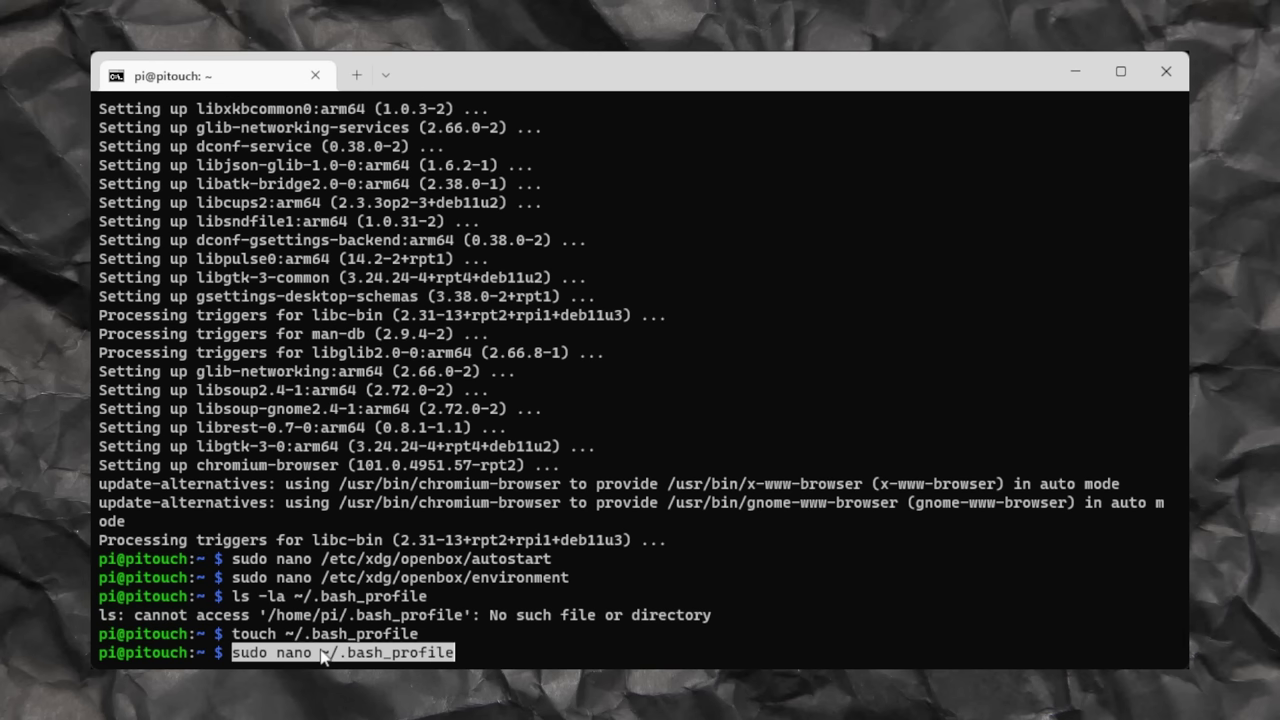
key(Return)
key(ctrl+v)
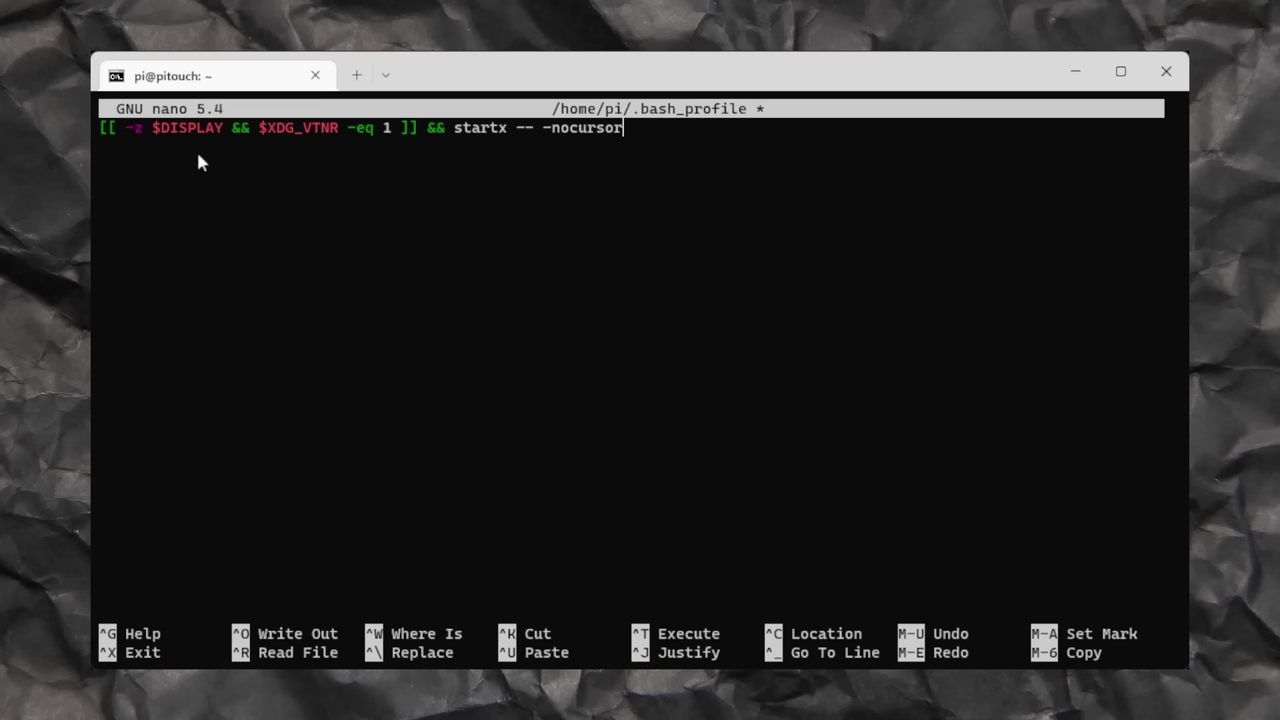
key(ctrl+x)
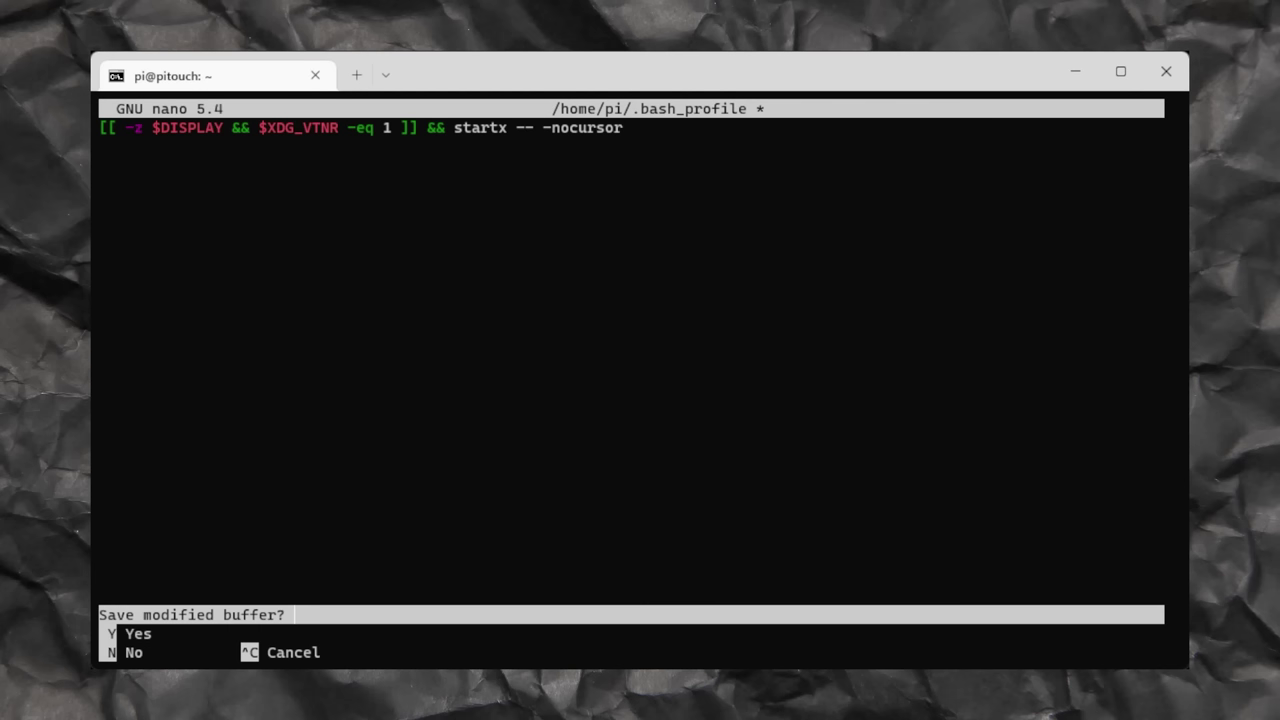
key(y)
key(Return)
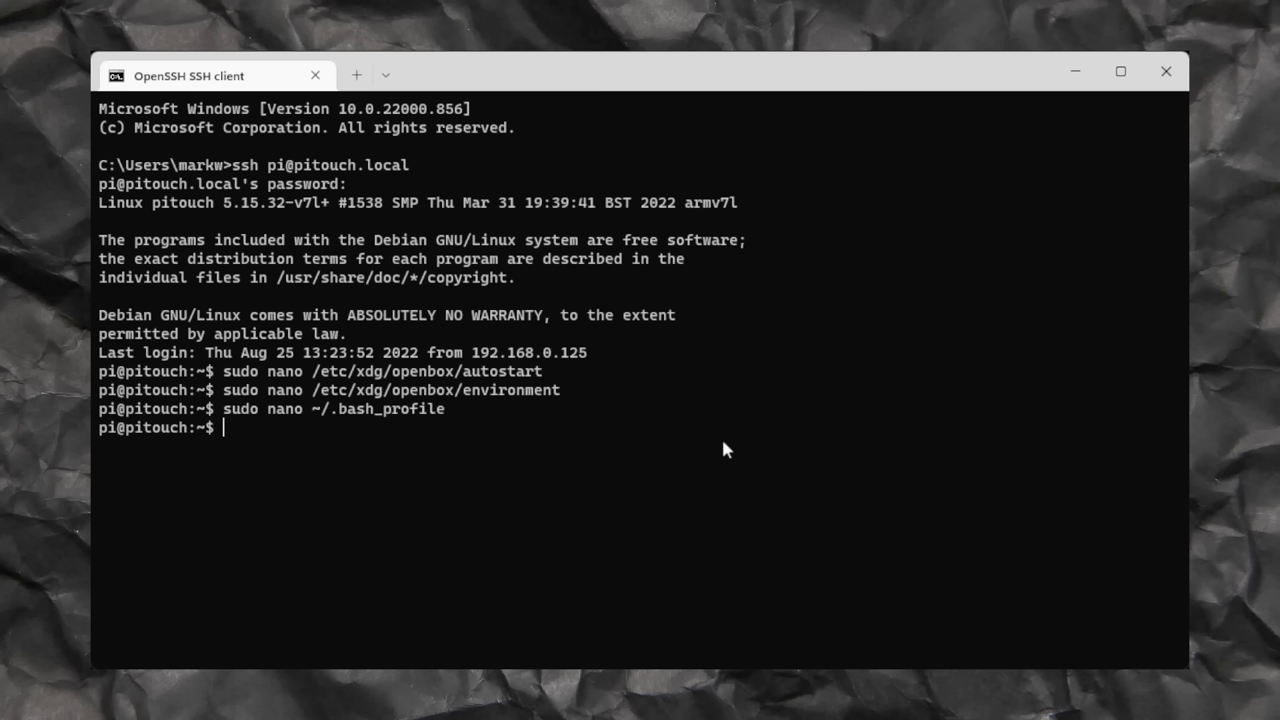
- Reload the profile with source ~/.bash_profile and reboot the Pi using sudo reboot
key(ctrl+v)
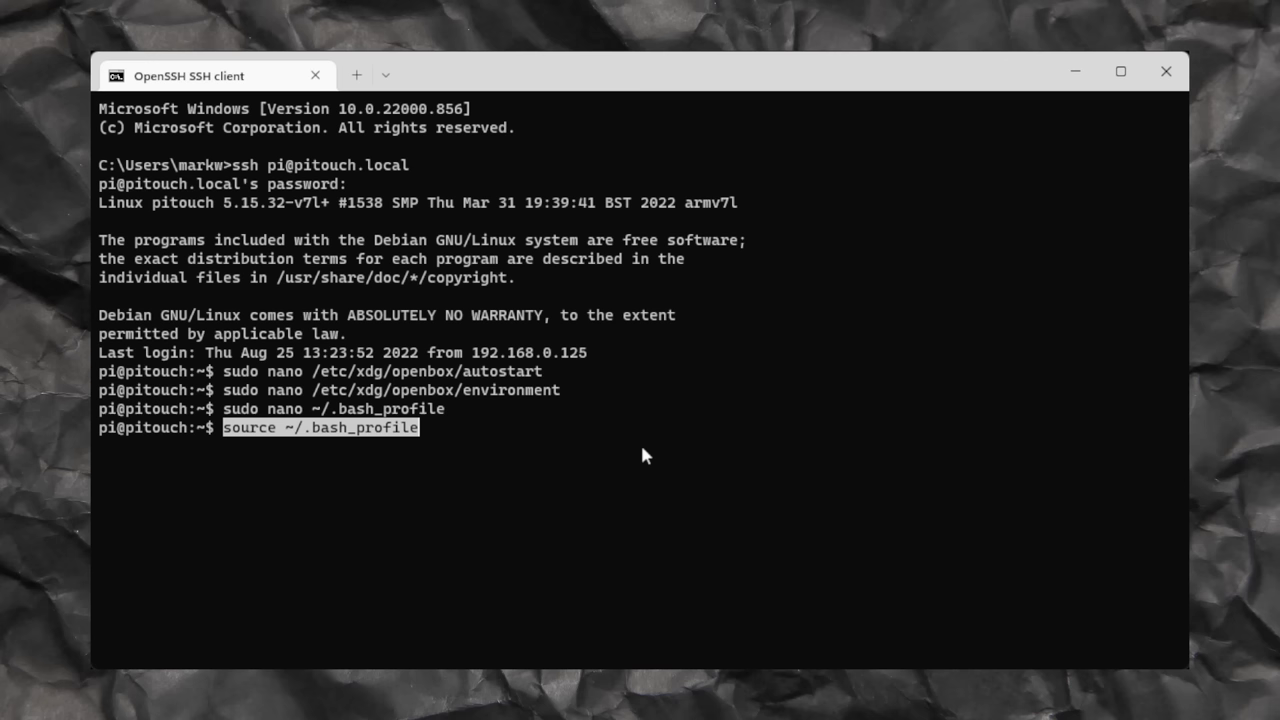
key(Return)
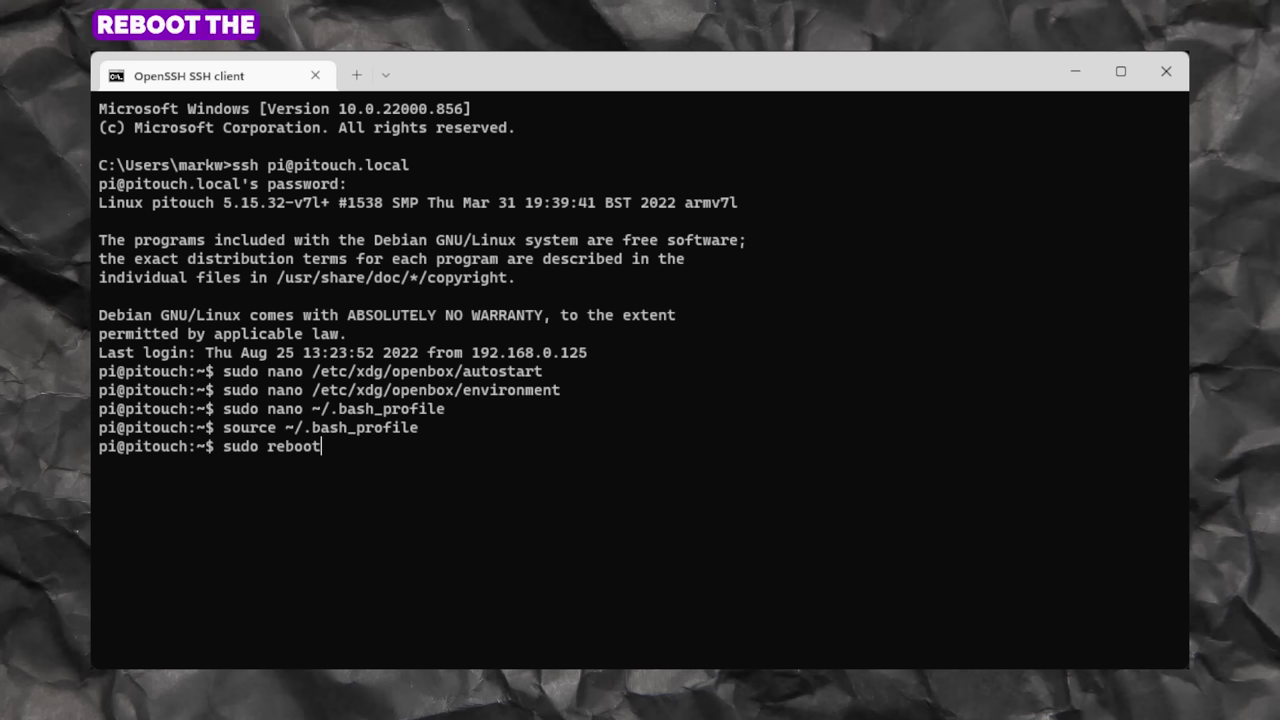
key(Return)
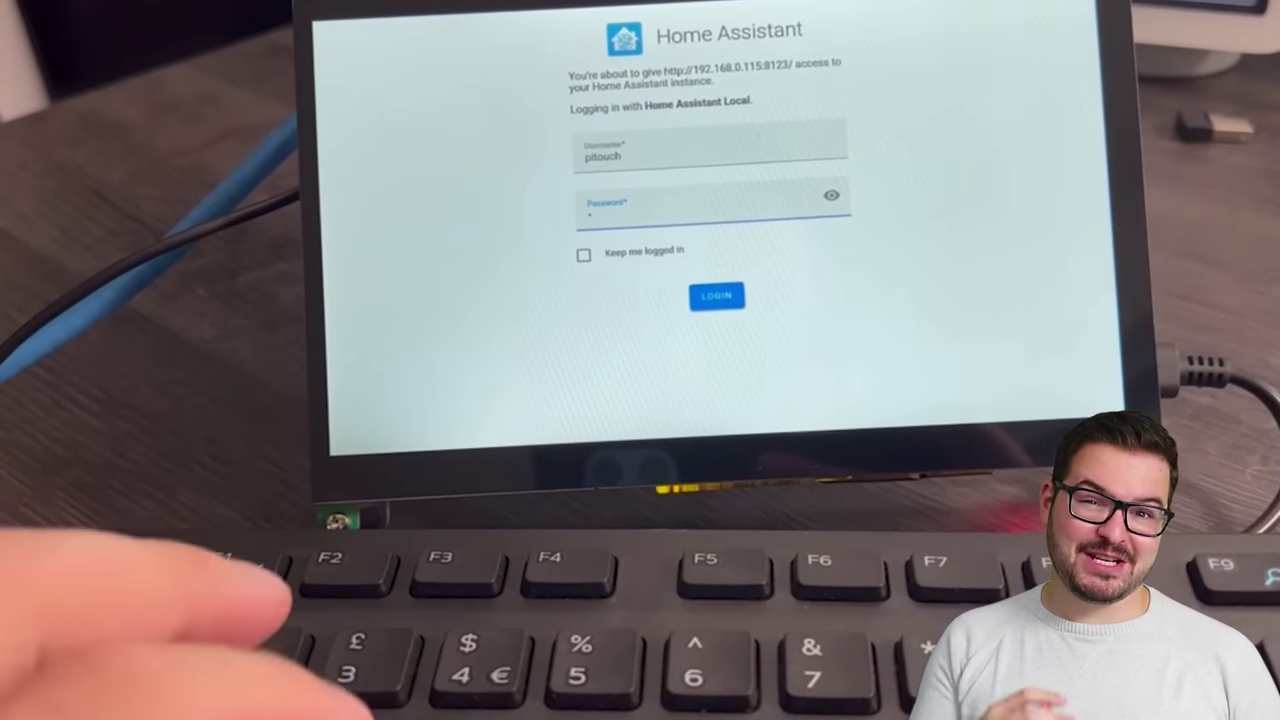
text(•••••)
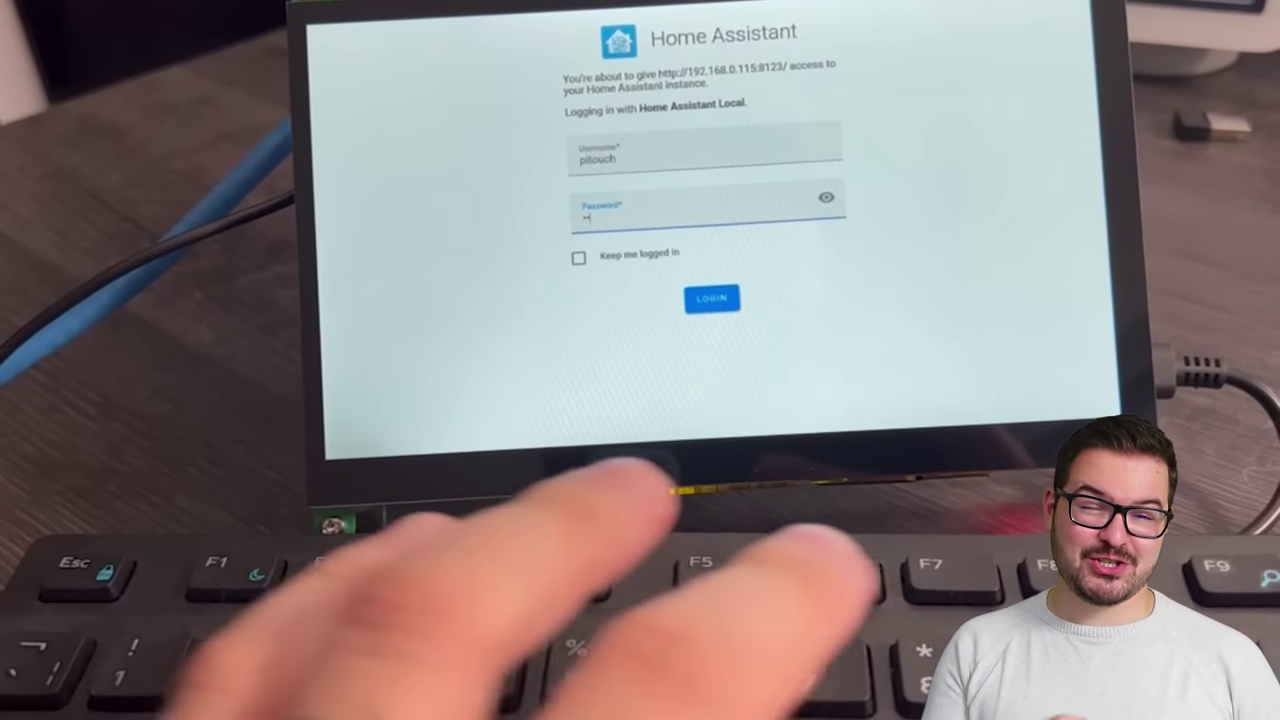
- Log in to Home Assistant on the kiosk as pitouch with the account password and Keep me logged in enabled
text(••••)
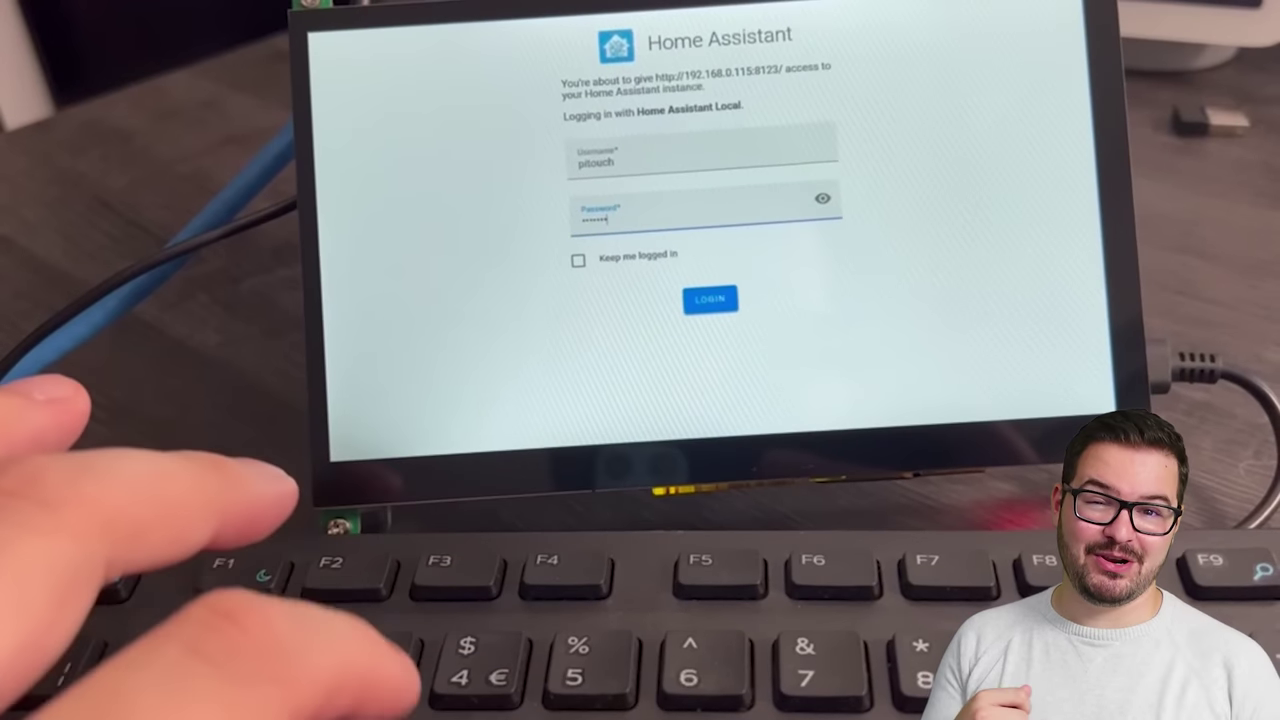
text(••)
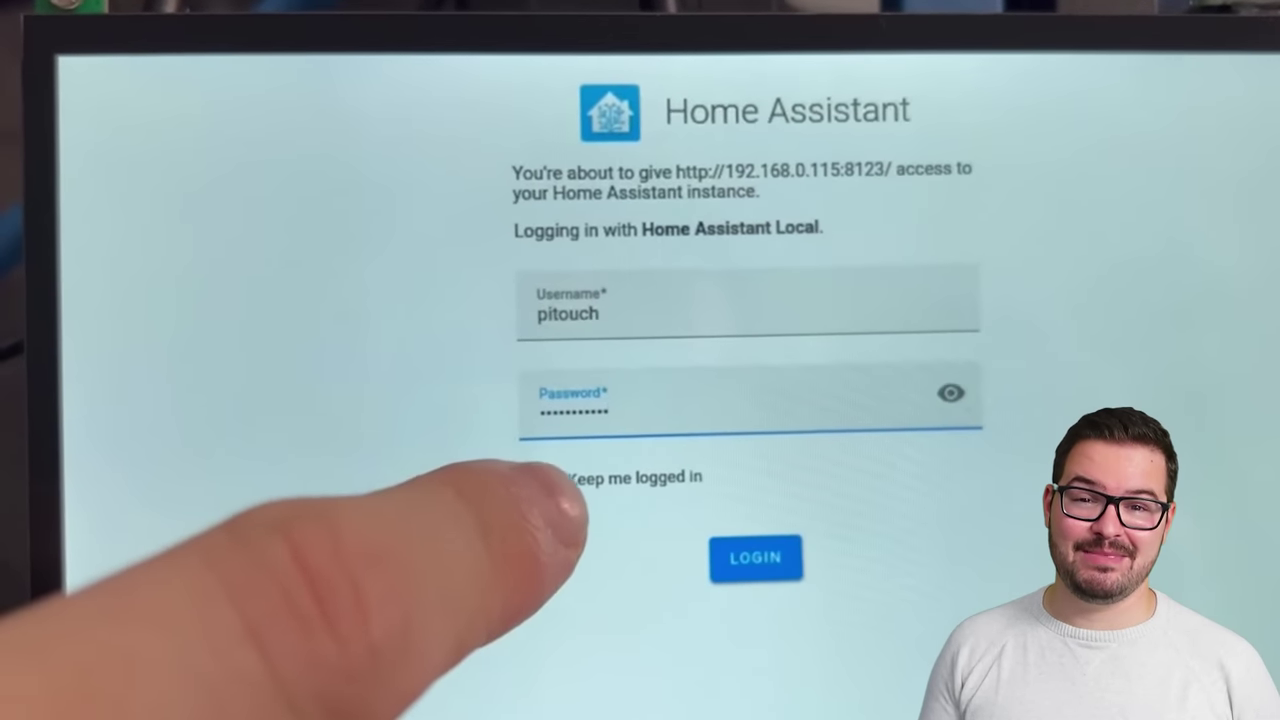
click(500, 517)
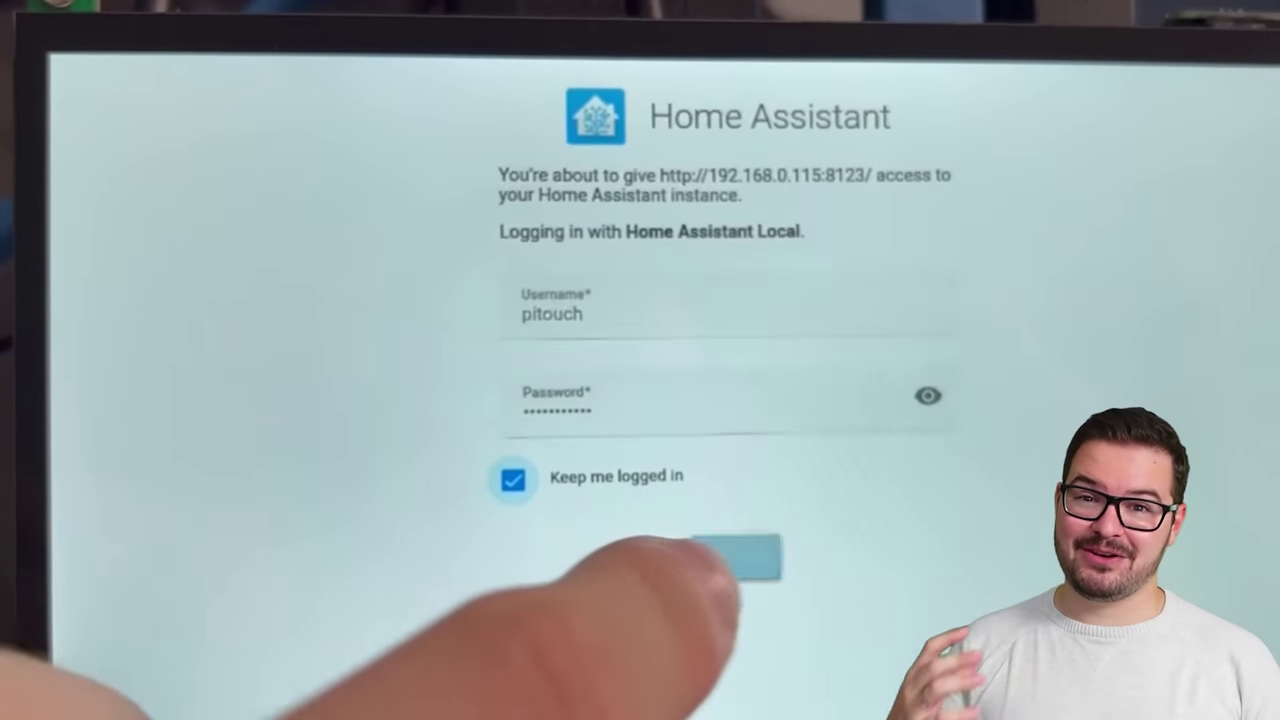
click(710, 557)
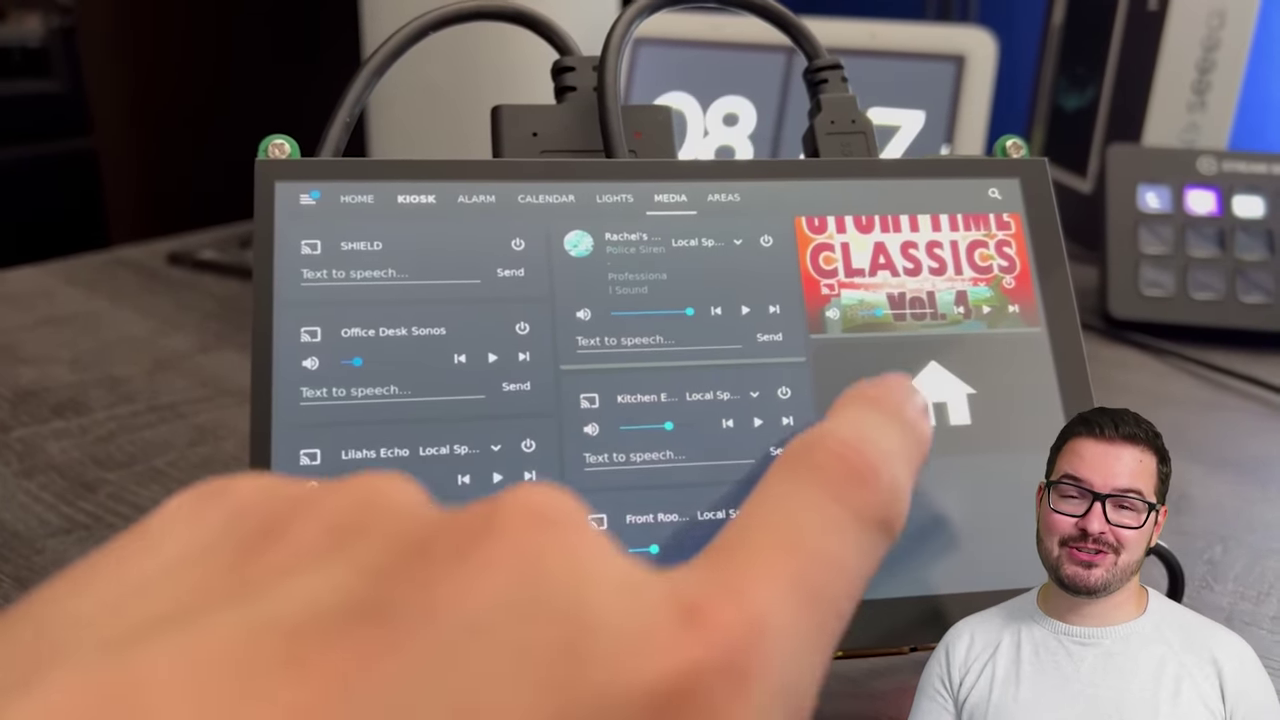
- Look through the Home Assistant dashboard on the touch screen, covering the Media, Home, Lights and Areas views
click(938, 395)
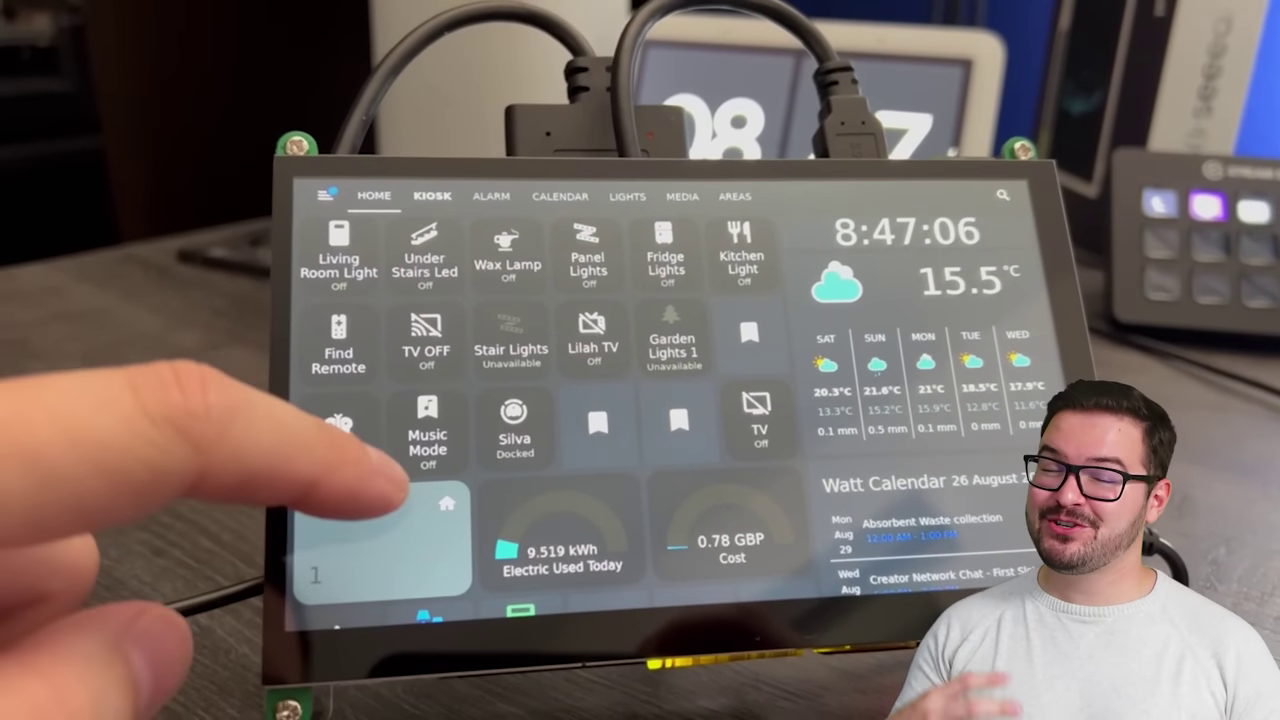
drag(330, 460, 385, 290)
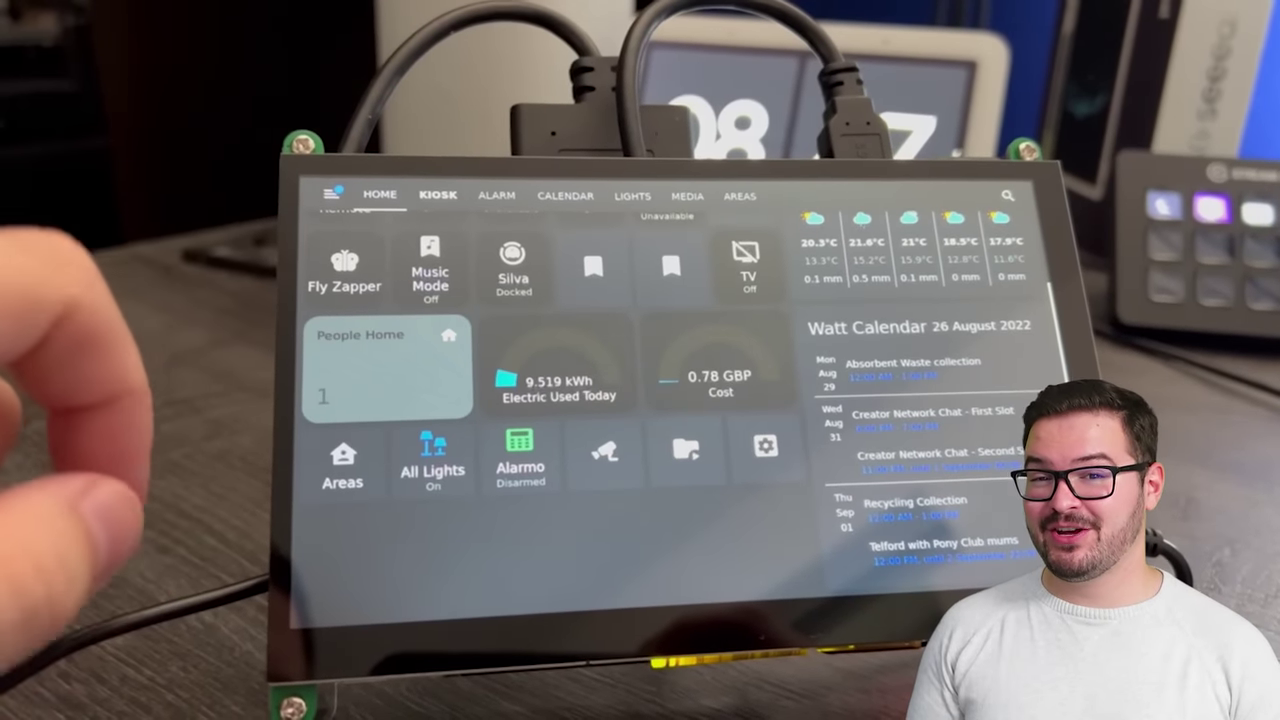
click(438, 462)
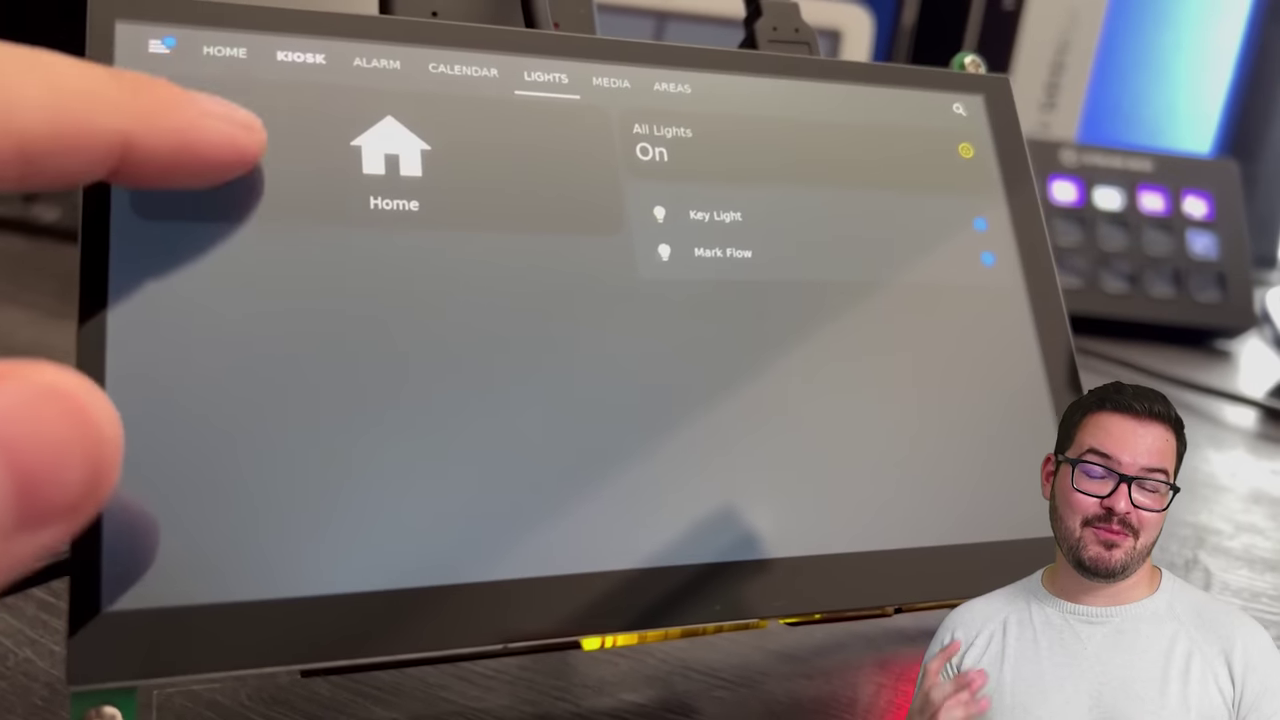
click(258, 142)
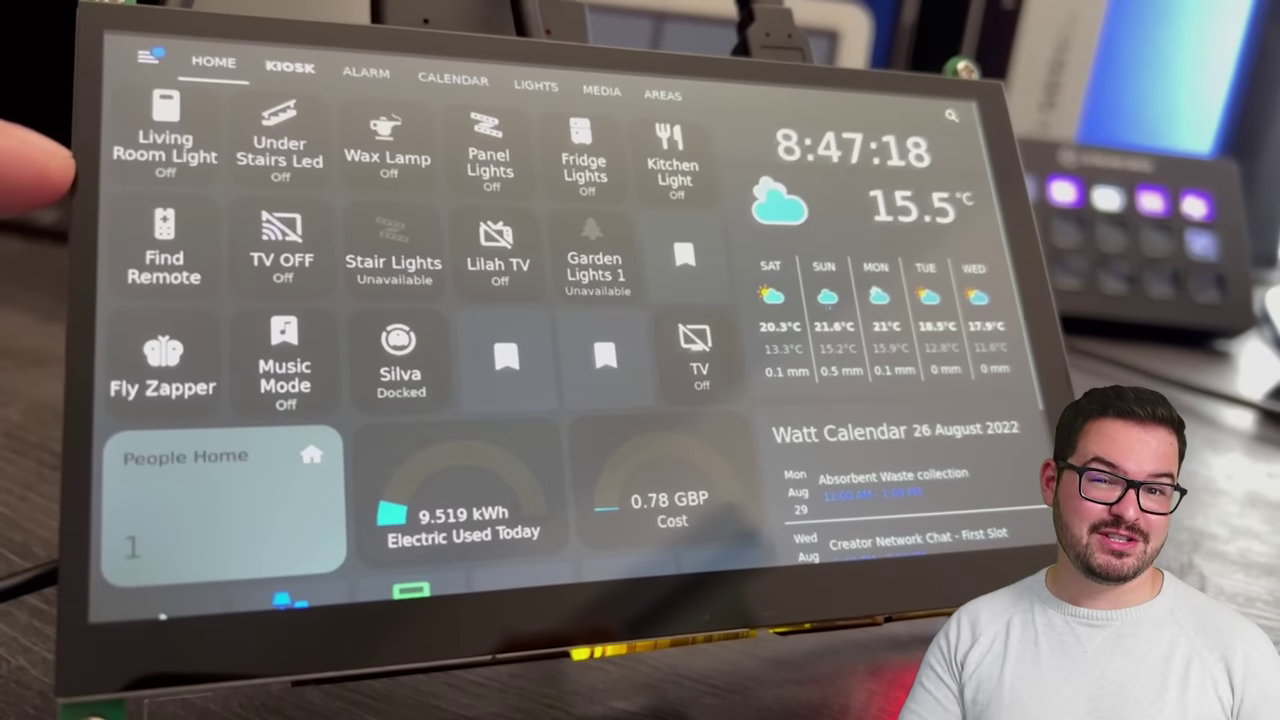
drag(195, 355, 128, 105)
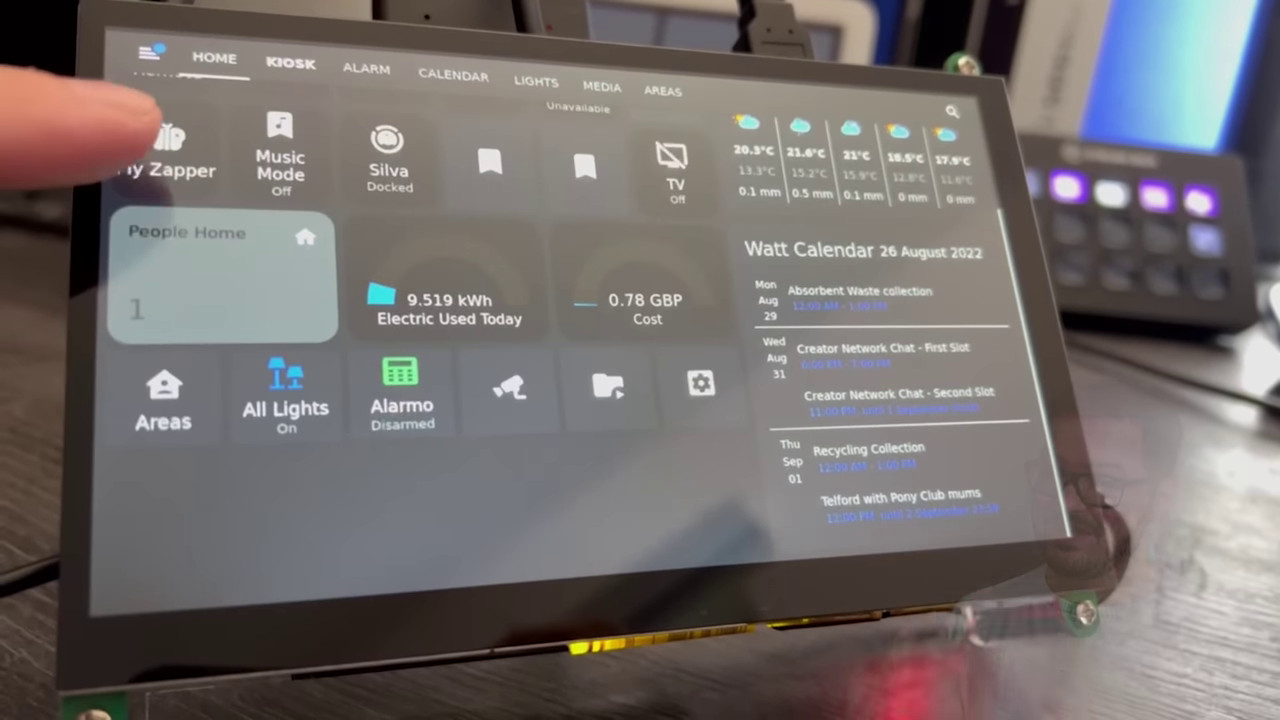
mouse_move(206, 246)
mouse_down()
mouse_move(175, 265)
mouse_move(190, 285)
mouse_move(112, 286)
mouse_move(95, 335)
mouse_move(86, 680)
mouse_up()
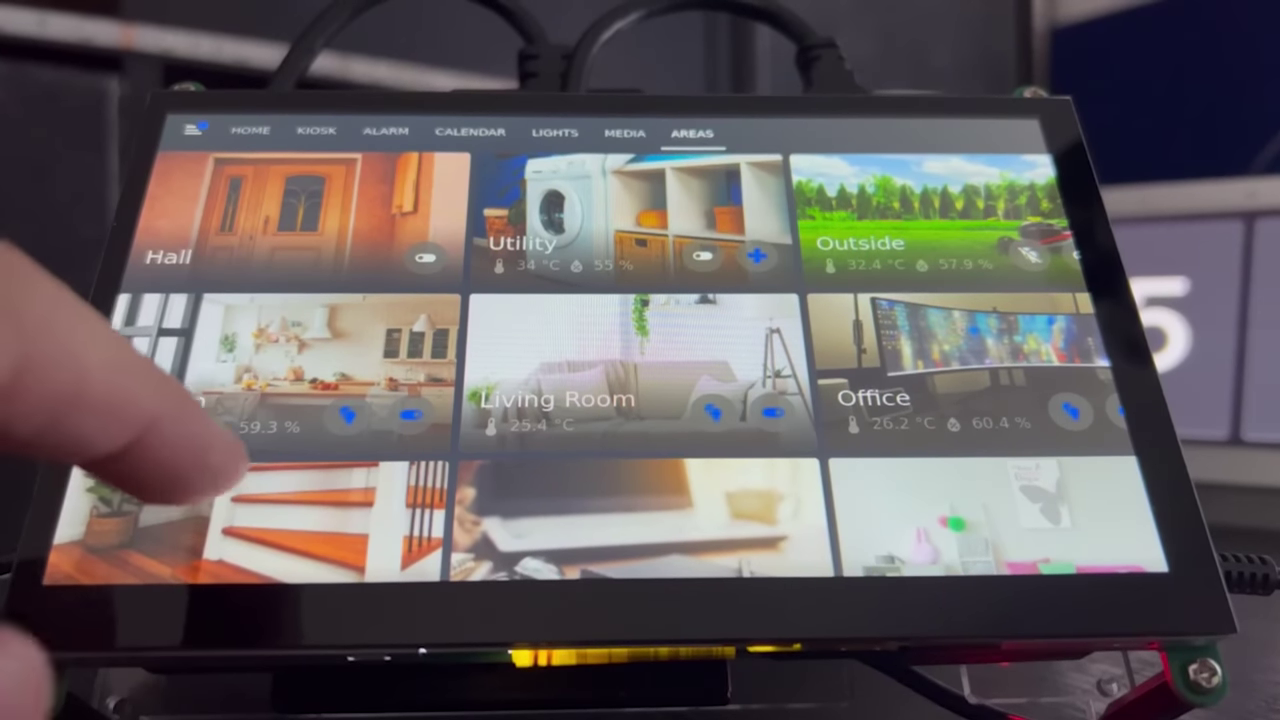
drag(251, 414, 314, 214)
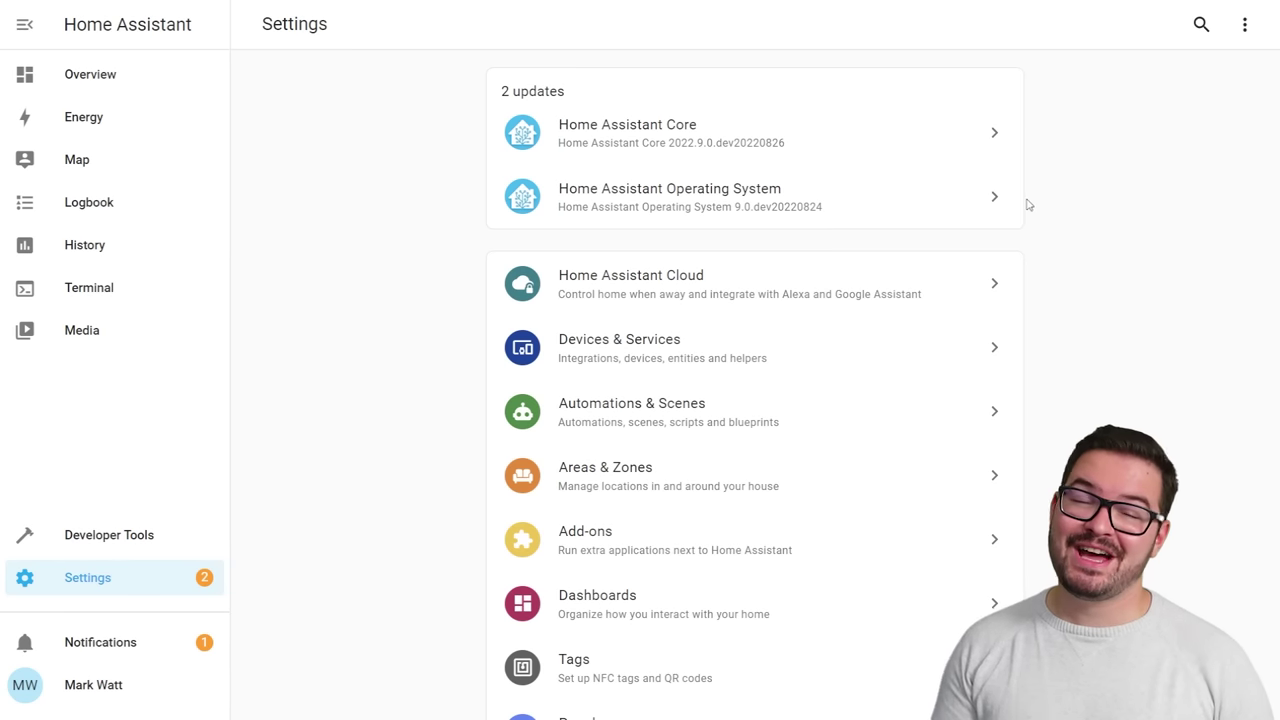
- Start adding a user in the People settings, with pitouch as both display name and username
scroll(1117, 217, down, 3)
click(707, 537)
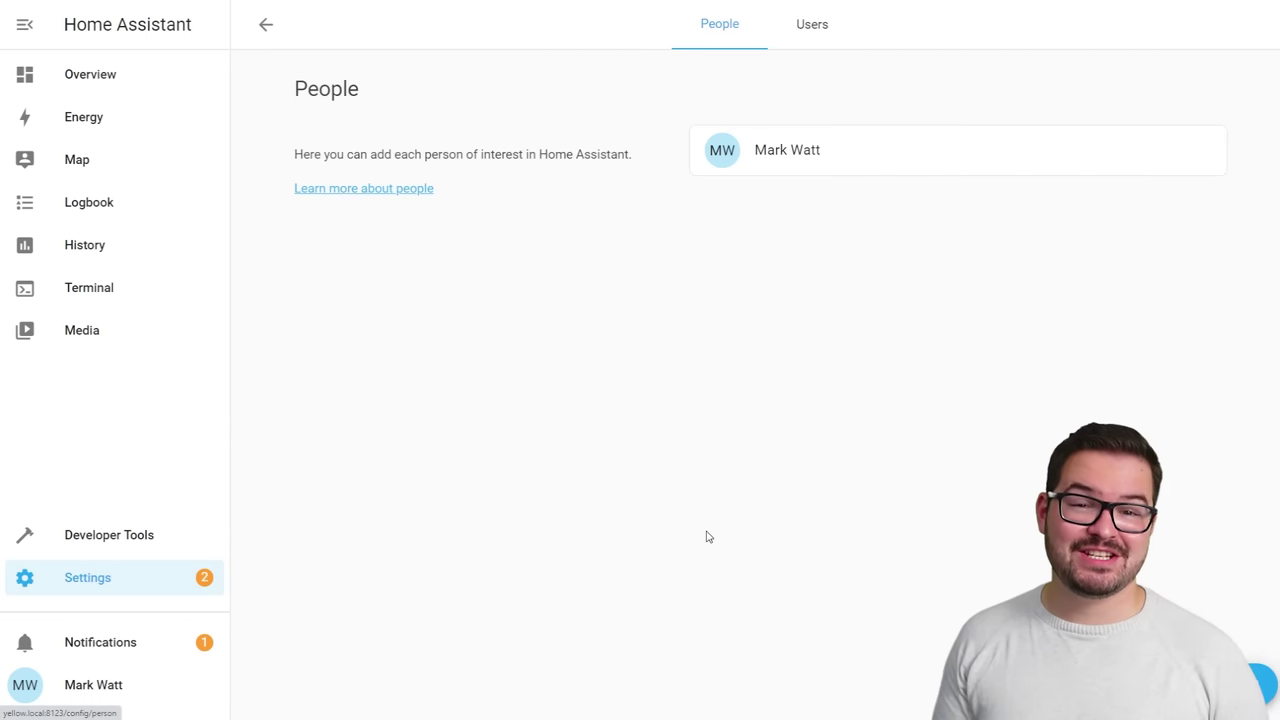
click(820, 40)
click(1260, 683)
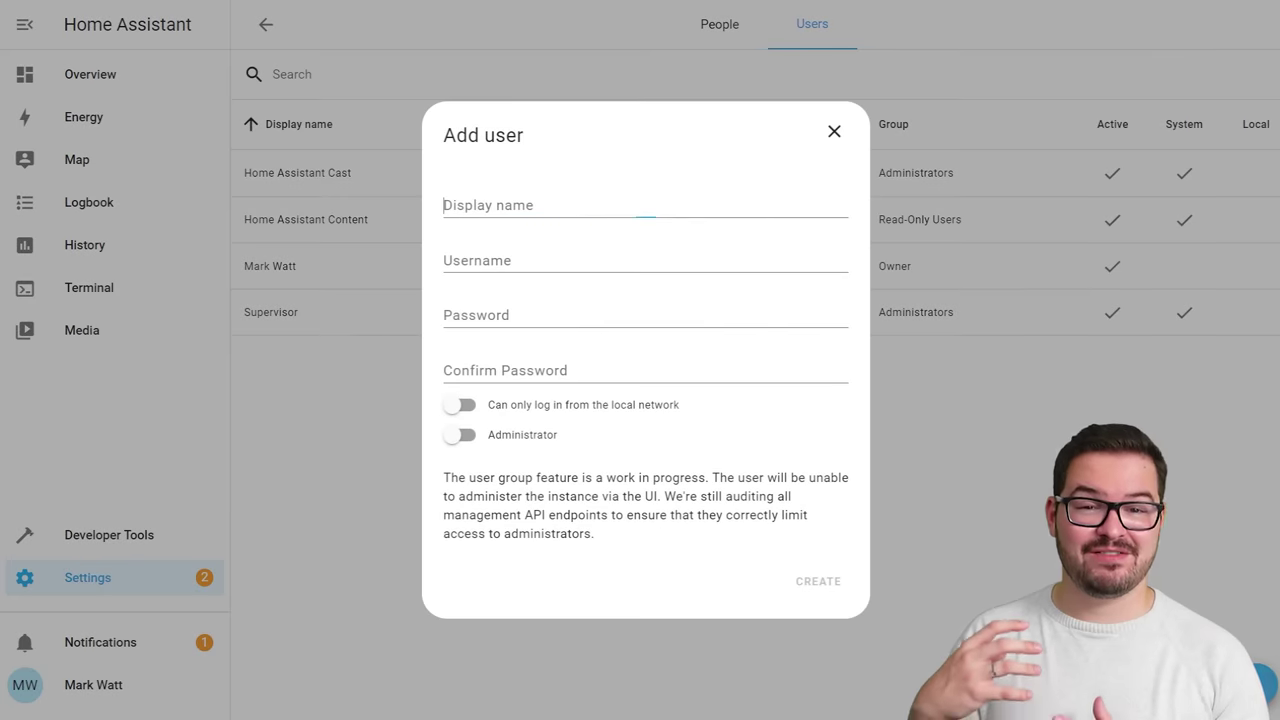
text(pitouch)
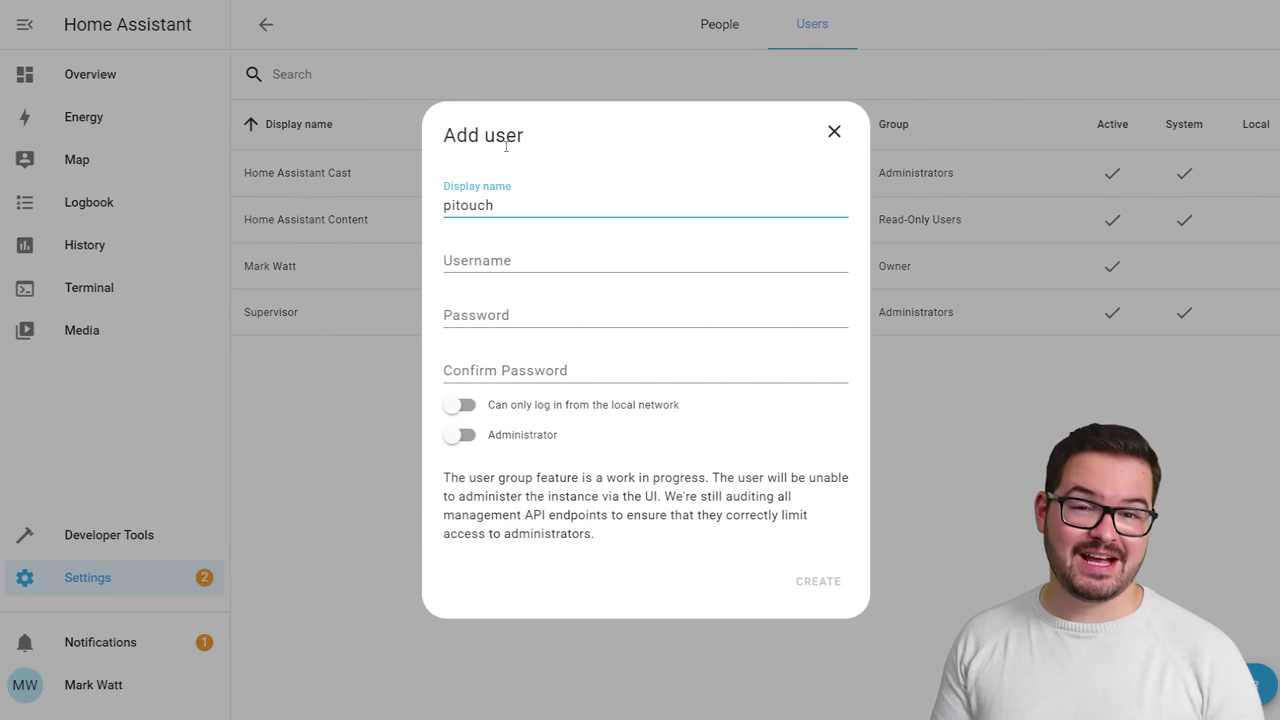
click(466, 265)
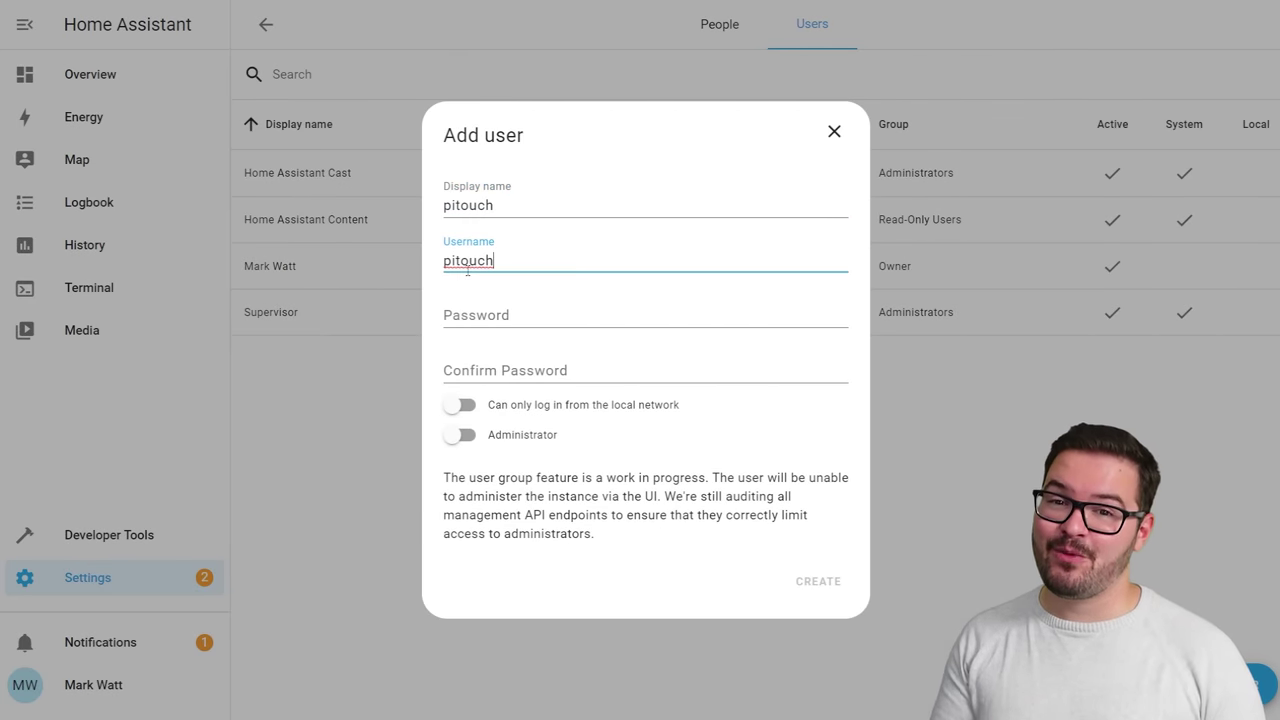
click(462, 310)
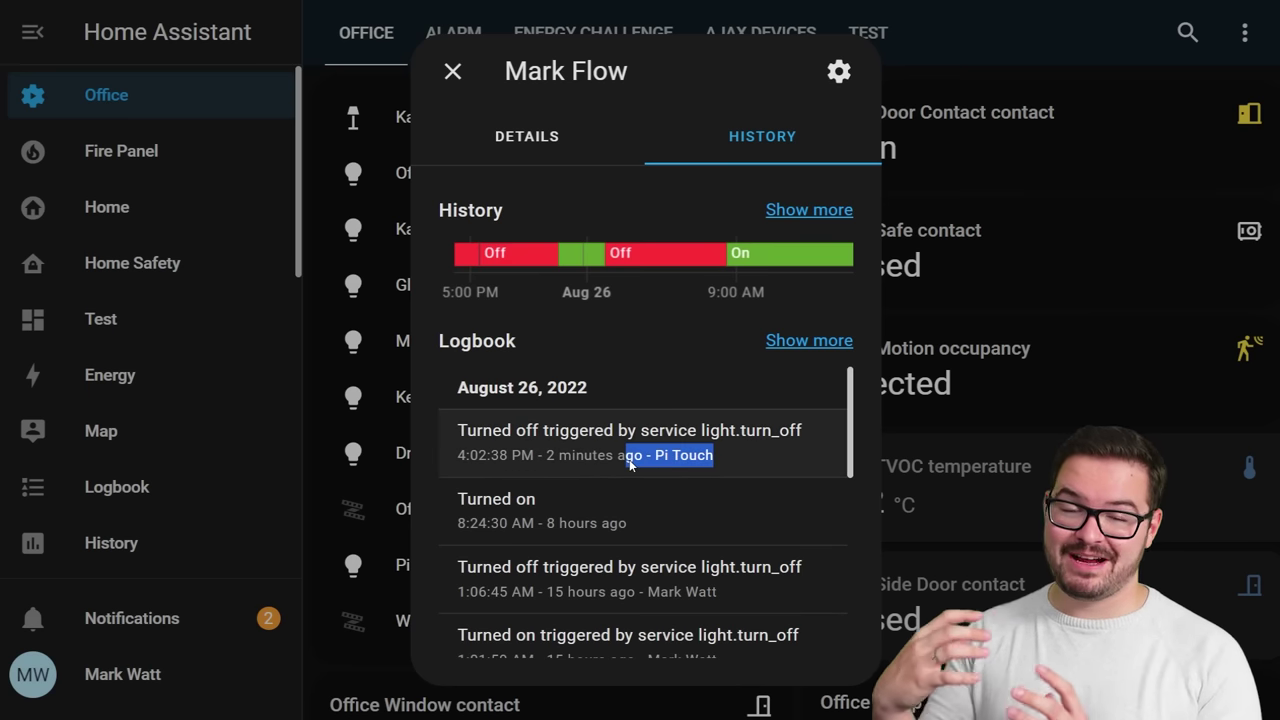
- Highlight the Pi Touch turn-off entry in the logbook of the Mark Flow light
drag(541, 460, 471, 460)
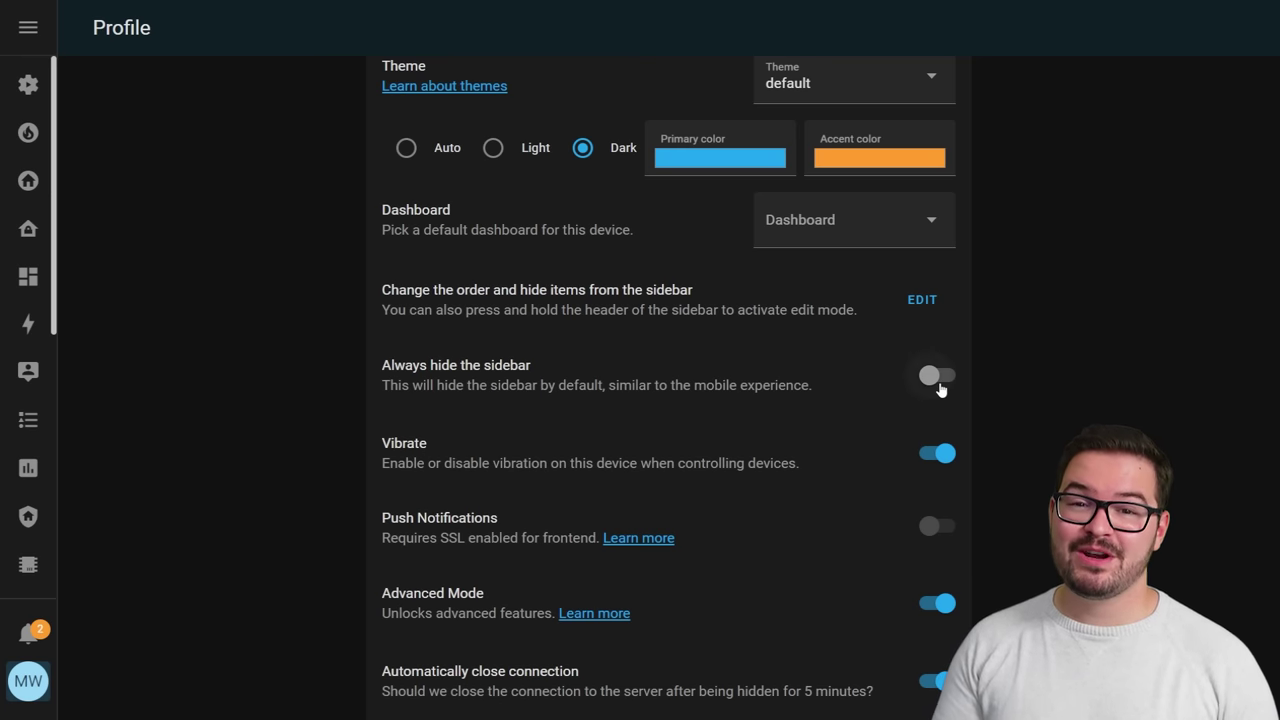
- Enable Always hide the sidebar in the profile settings and leave the profile through the hidden sidebar
click(937, 378)
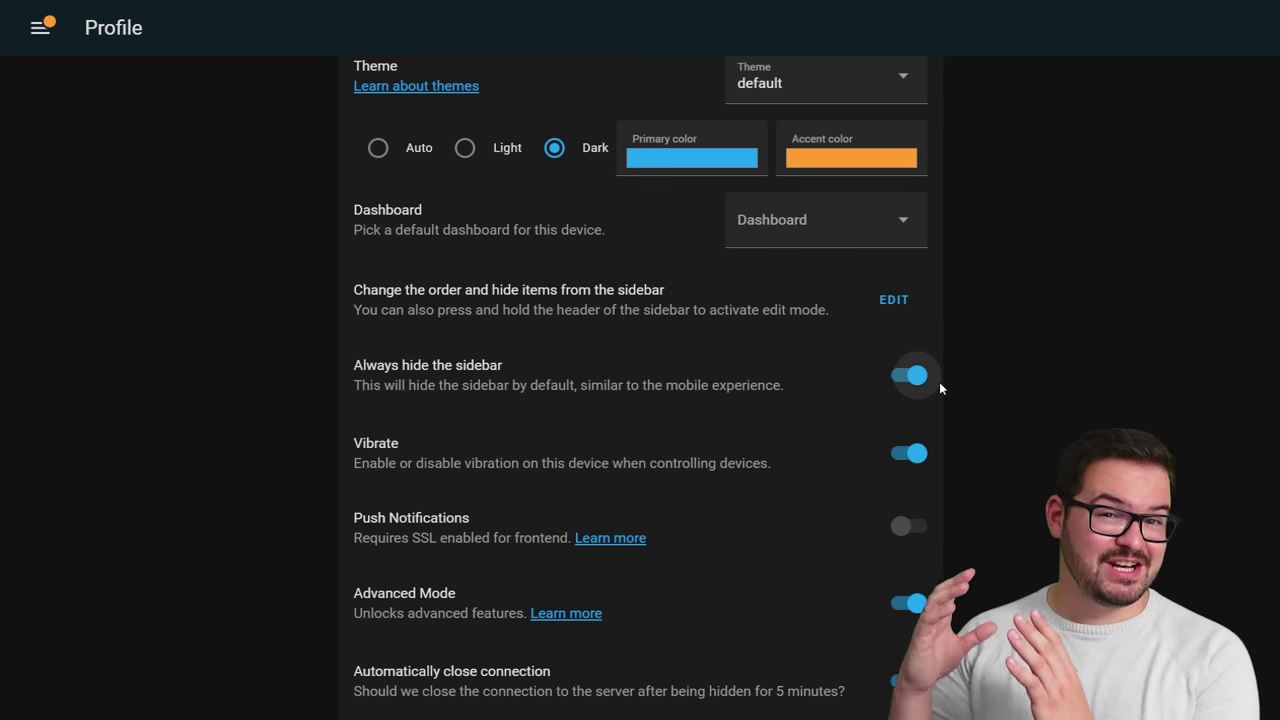
click(30, 36)
click(105, 188)
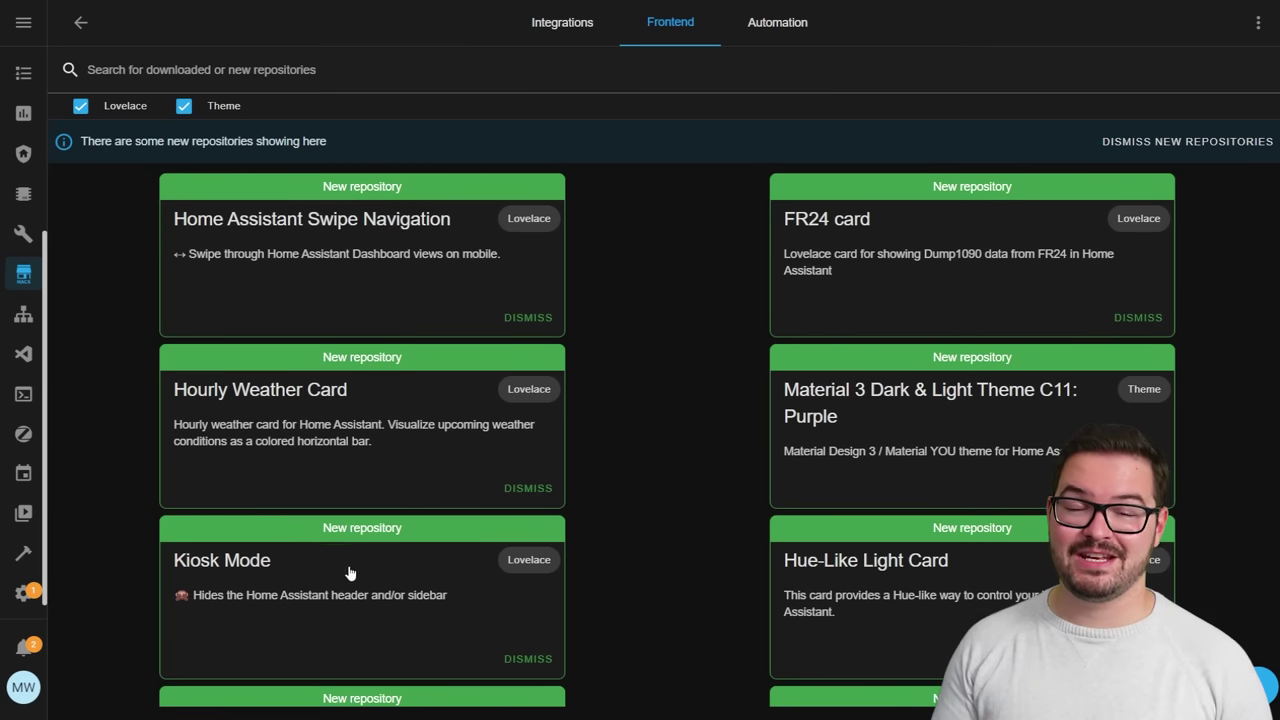
- Open the Kiosk Mode repository from the HACS Frontend list and read its description
click(322, 570)
scroll(962, 287, down, 2)
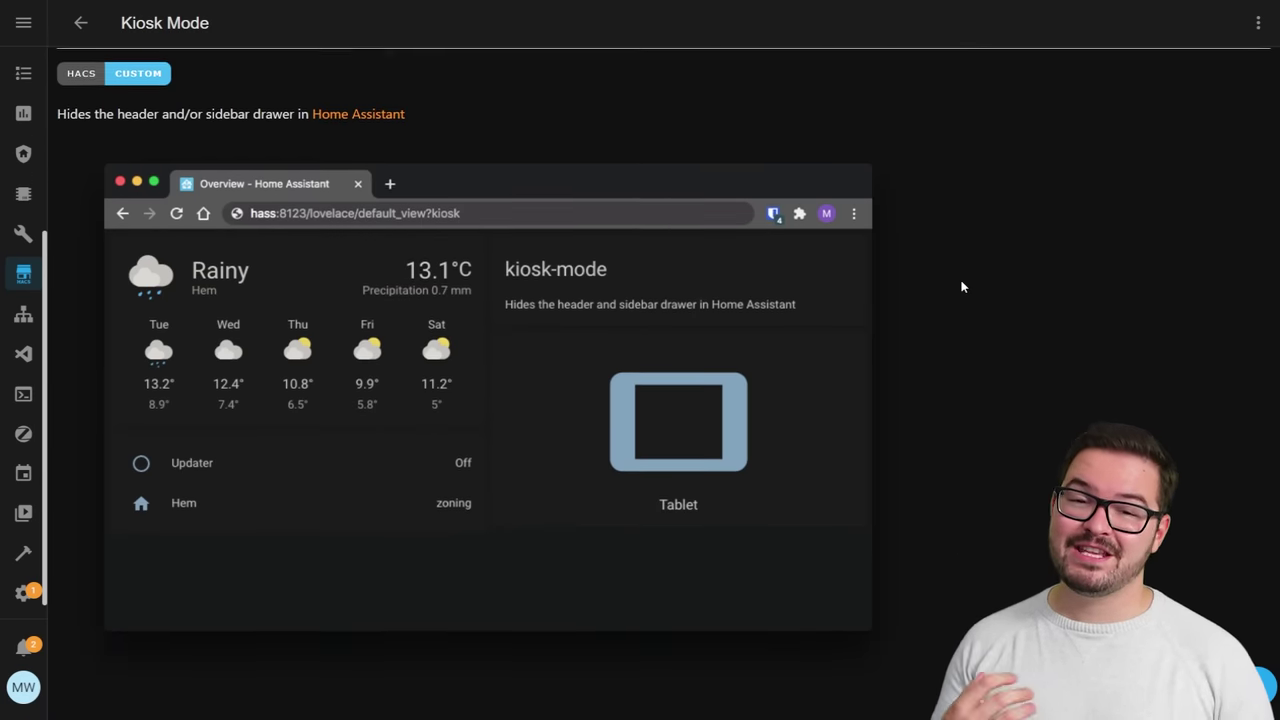
scroll(962, 287, up, 1)
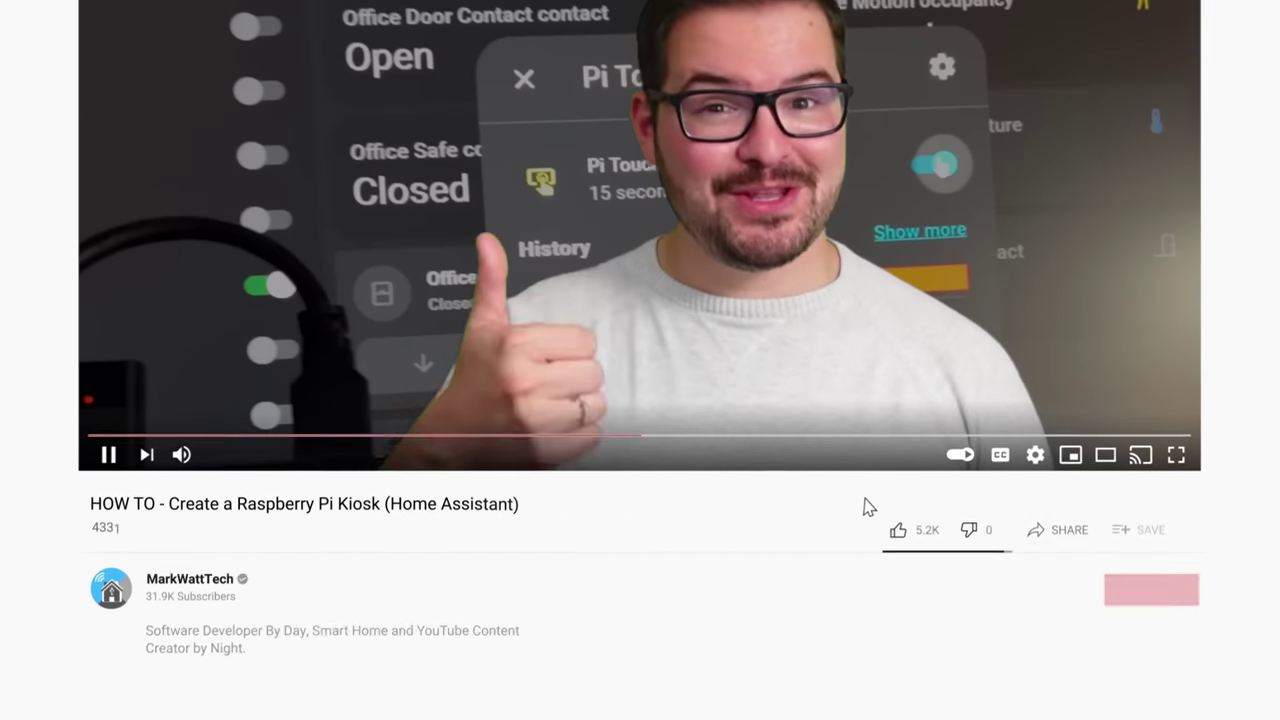
click(1082, 587)
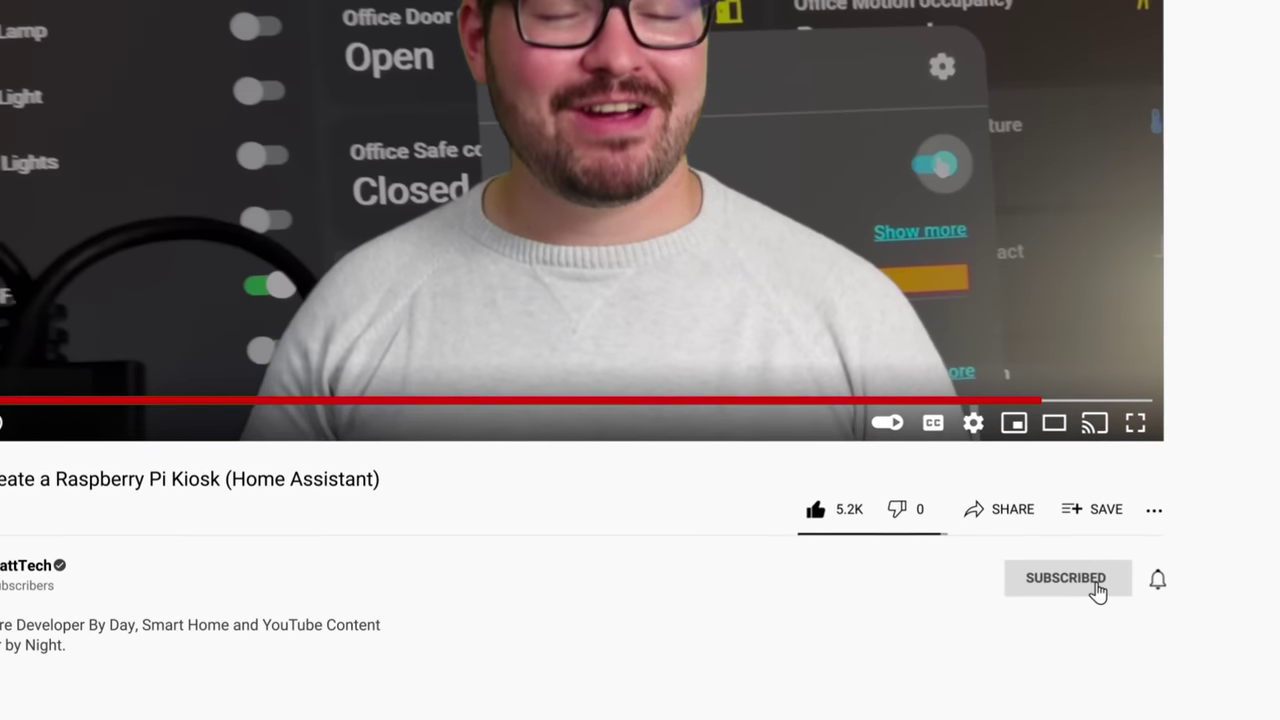
click(1159, 582)
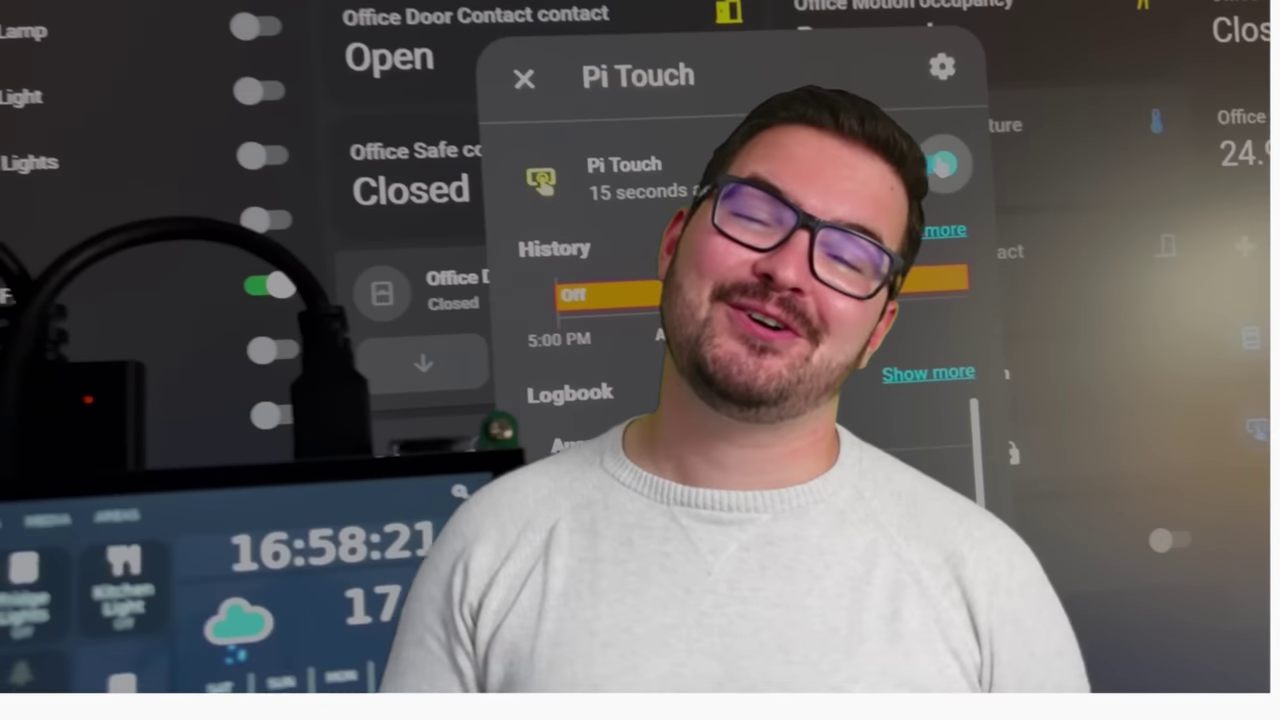